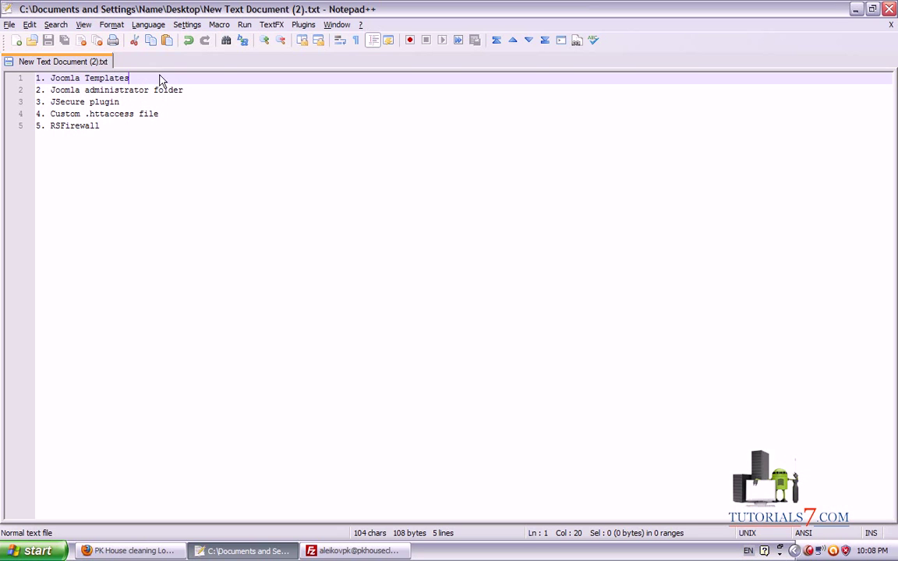
Highlight the first note line, "1. Joomla Templates", to review it.
drag(146, 77, 2, 70)
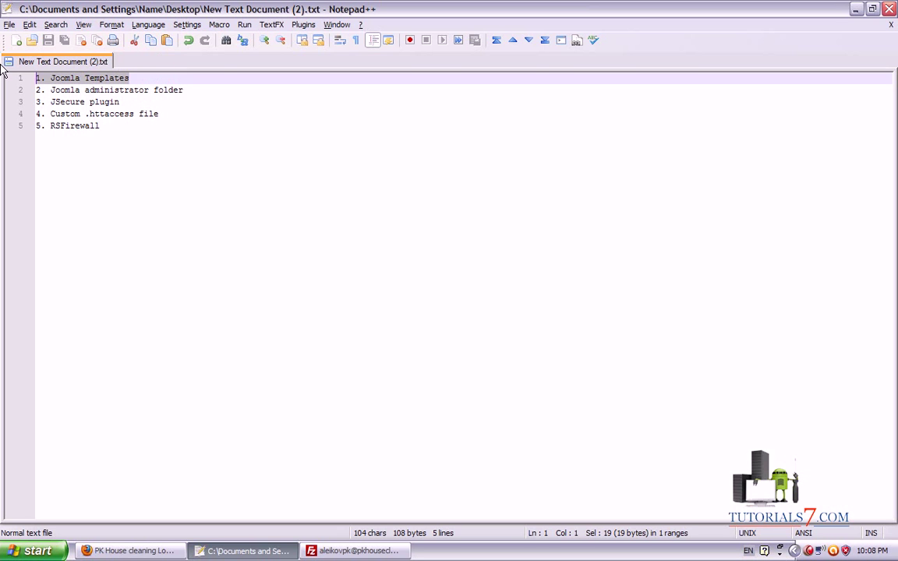
click(141, 76)
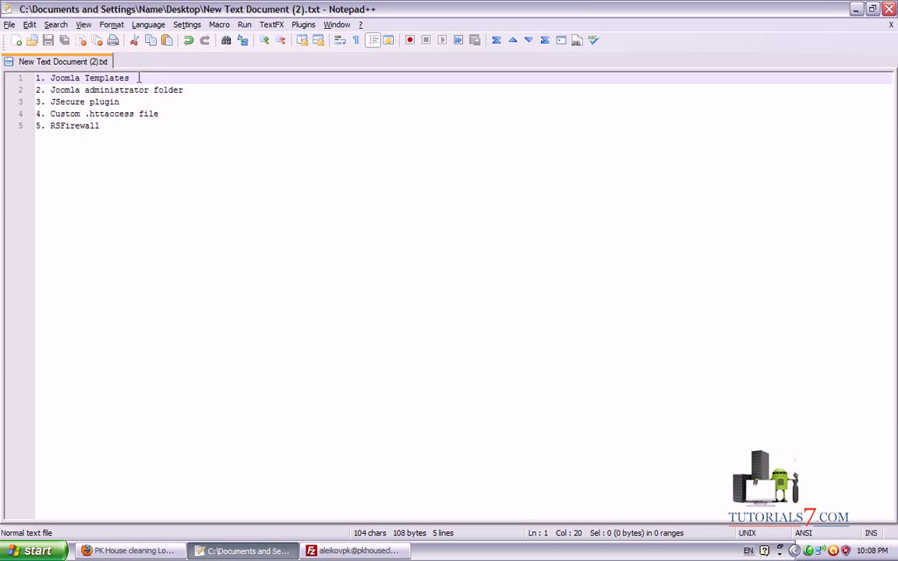
drag(138, 79, 2, 68)
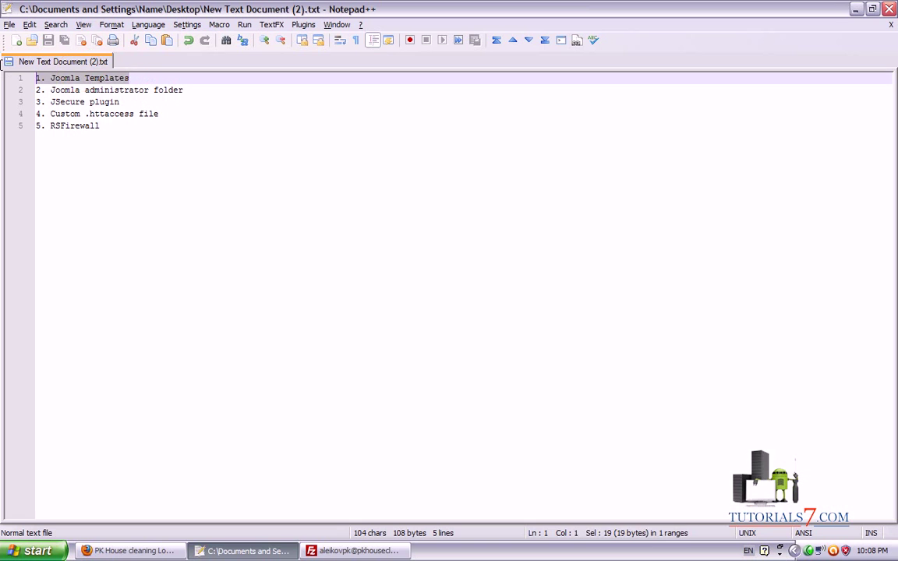
click(136, 78)
drag(136, 78, 3, 84)
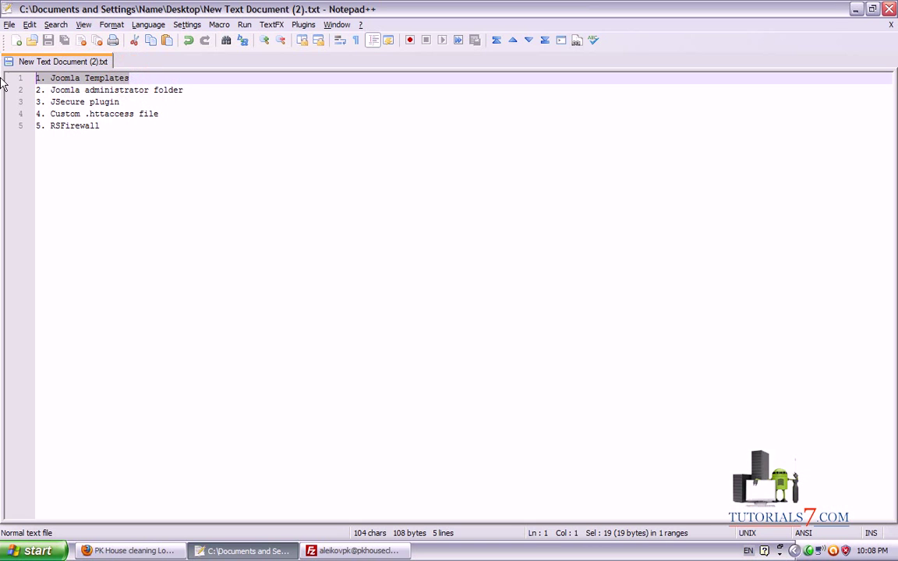
click(137, 76)
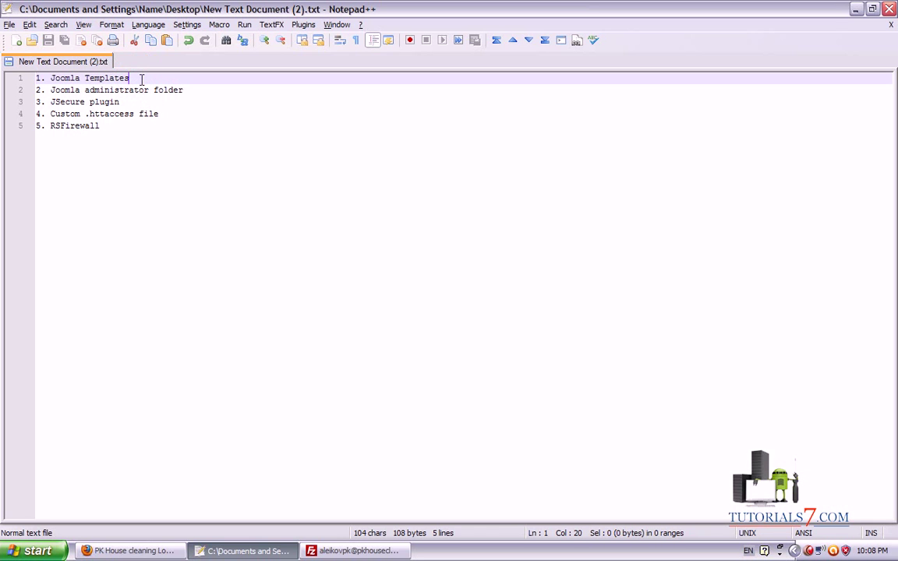
Highlight "administrator folder" in the second note line.
drag(187, 90, 21, 89)
click(81, 89)
drag(183, 89, 82, 89)
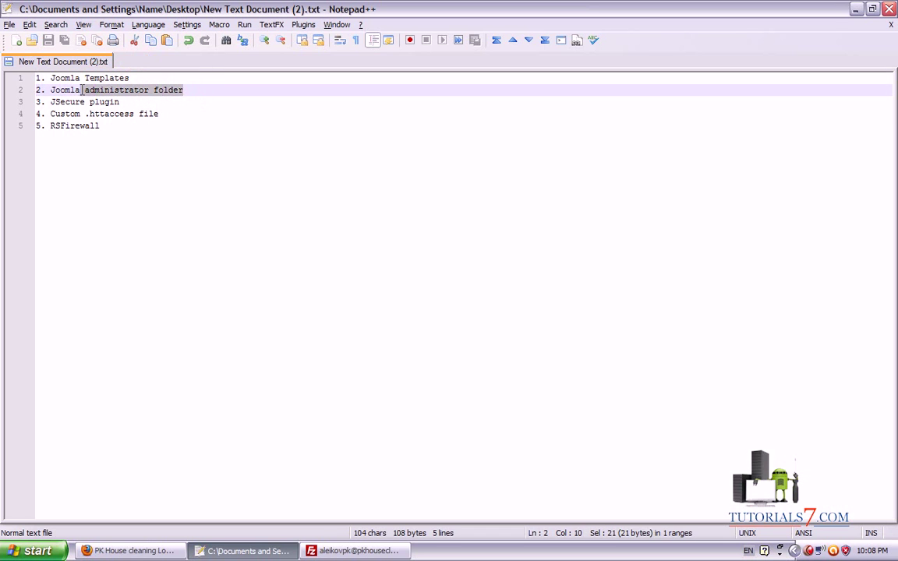
Switch to Firefox and view the PK House Cleaning website's home page.
click(121, 550)
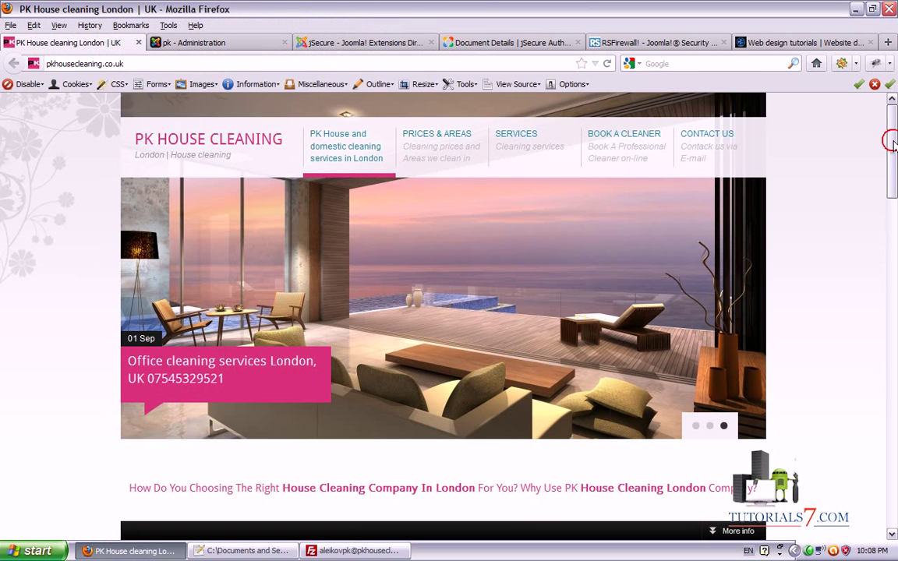
drag(894, 140, 884, 120)
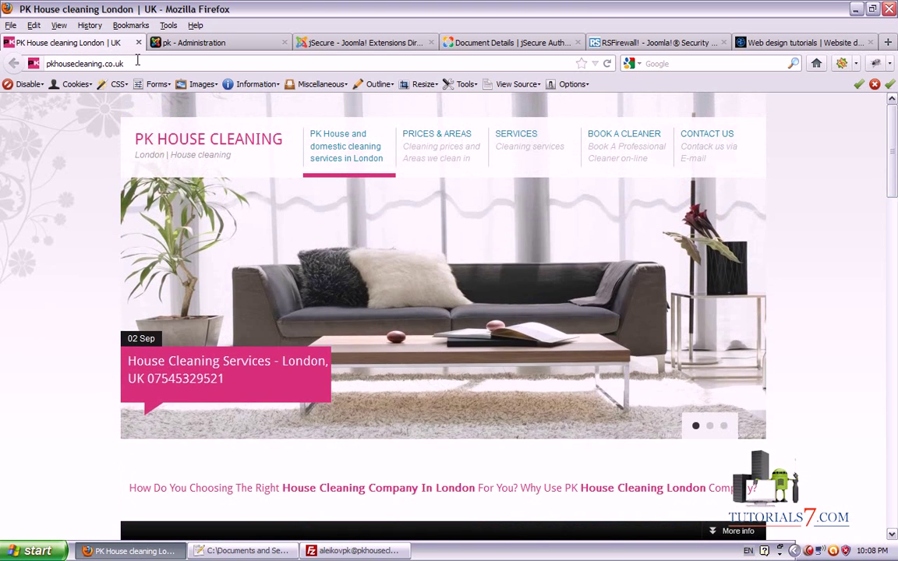
mouse_move(61, 103)
mouse_down()
mouse_move(745, 550)
mouse_move(780, 115)
mouse_move(61, 133)
mouse_up()
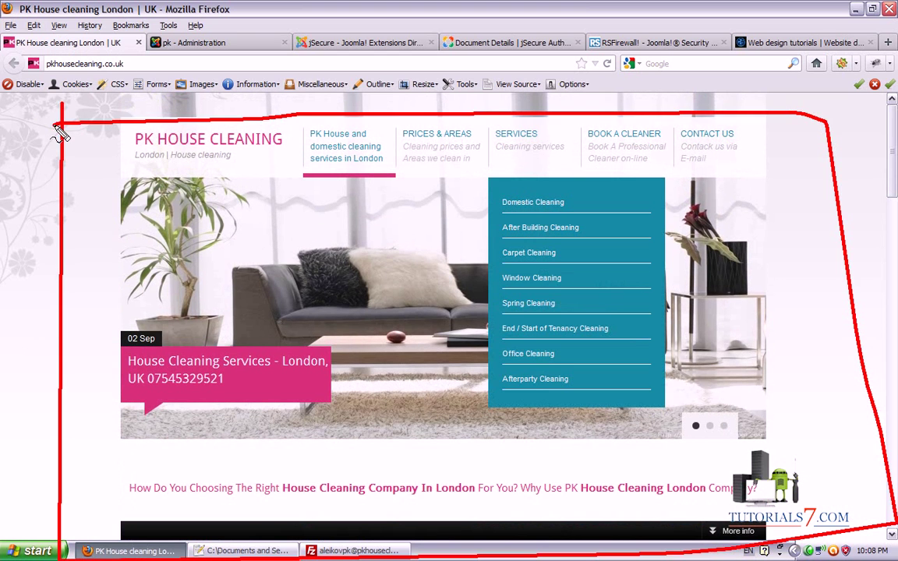
Enter the address pkhousecleaning.co.uk/administrator without loading it and show the already open Joomla administration login page.
click(133, 63)
text(/)
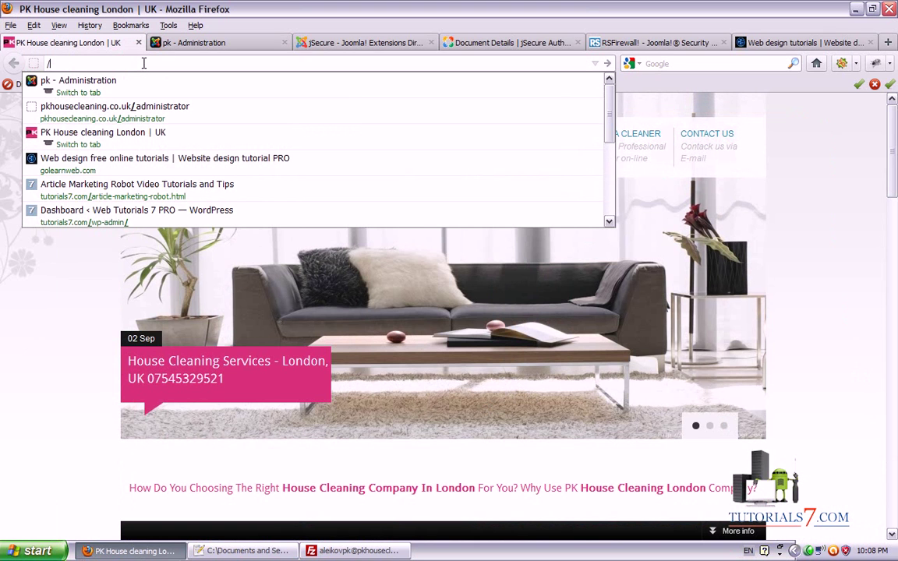
key(ctrl+z)
click(134, 61)
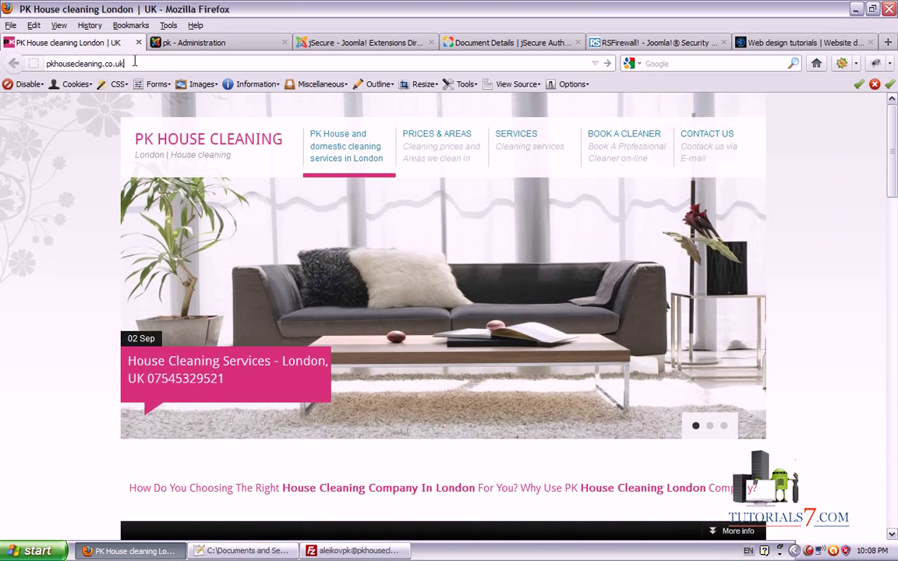
text(/admini)
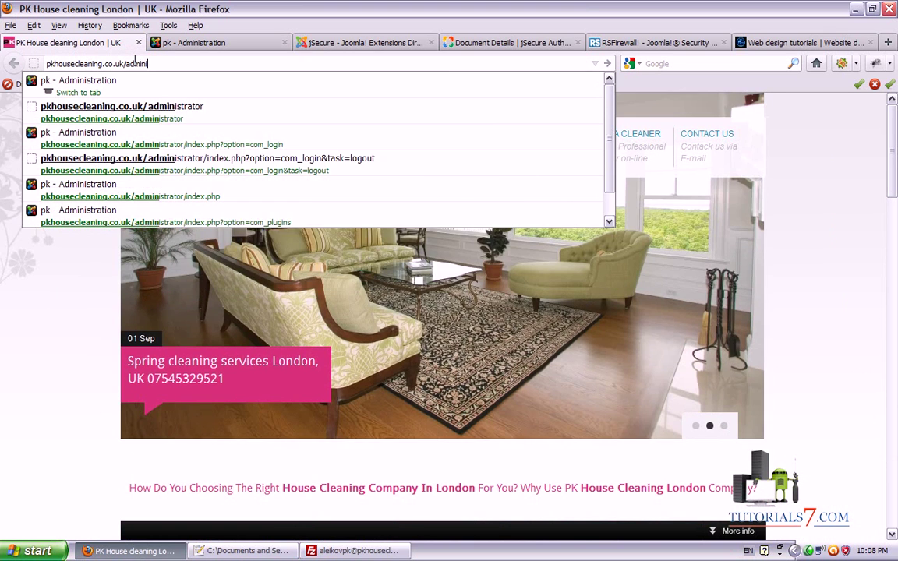
text(strator)
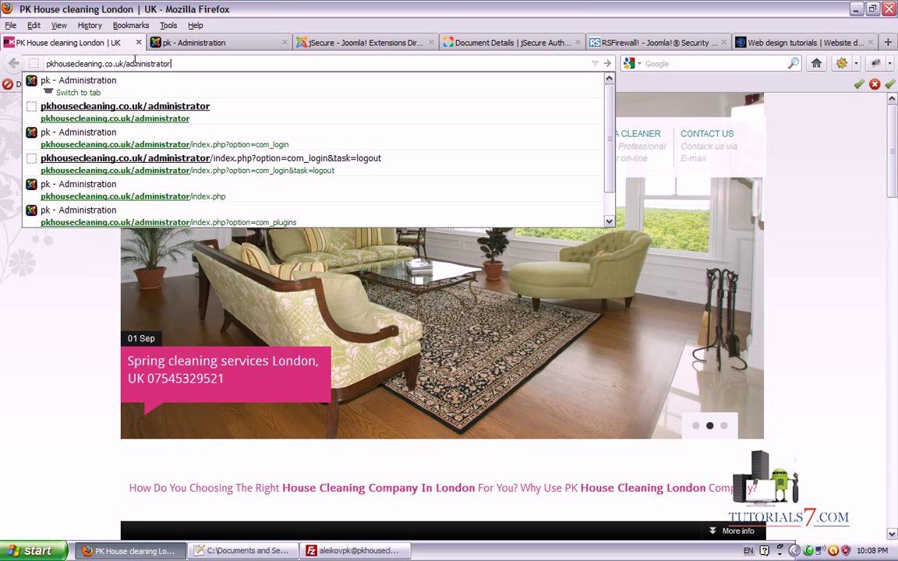
click(180, 41)
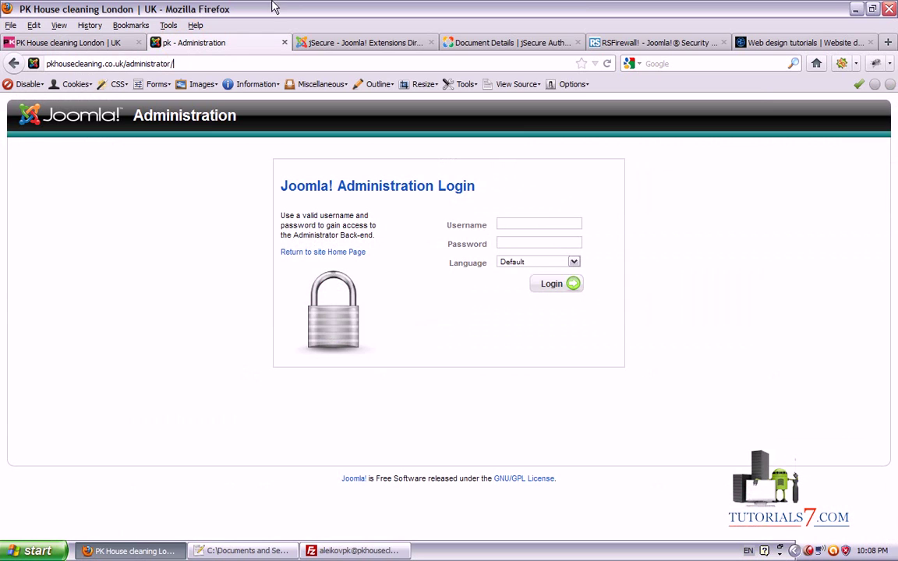
mouse_move(162, 468)
mouse_down()
mouse_move(112, 47)
mouse_move(28, 77)
mouse_move(85, 93)
mouse_move(117, 92)
mouse_up()
drag(191, 272, 190, 284)
drag(193, 178, 184, 246)
drag(221, 186, 227, 245)
drag(225, 271, 225, 277)
drag(251, 181, 255, 273)
mouse_move(269, 161)
mouse_down()
mouse_move(156, 195)
mouse_move(264, 154)
mouse_up()
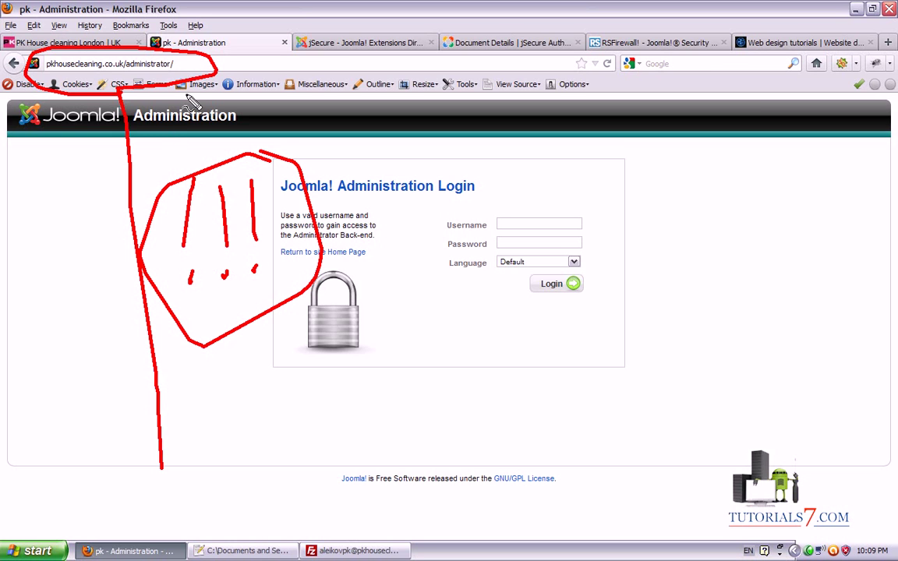
Switch to the Notepad++ notes and review items 2 to 4 on the administrator folder, JSecure plugin and custom .htaccess file.
click(243, 550)
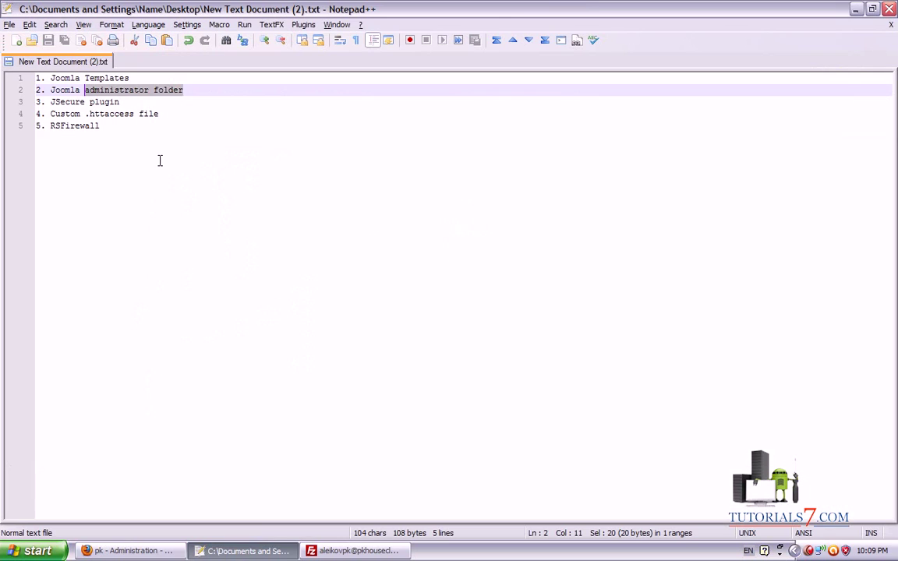
mouse_move(18, 84)
mouse_down()
mouse_move(180, 88)
mouse_move(192, 101)
mouse_move(191, 126)
mouse_move(25, 123)
mouse_move(25, 89)
mouse_up()
drag(154, 101, 307, 102)
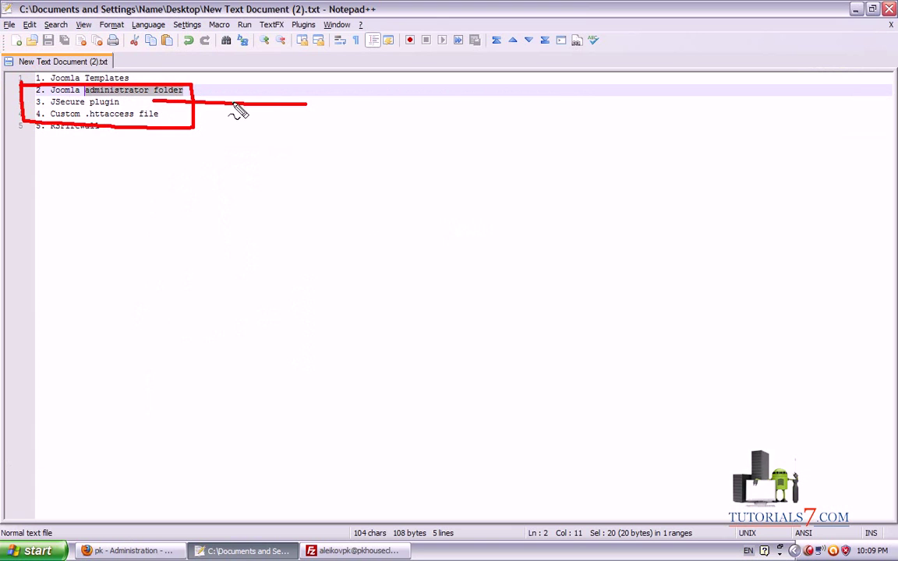
drag(164, 94, 171, 115)
mouse_move(198, 421)
mouse_down()
mouse_move(175, 231)
mouse_move(128, 124)
mouse_move(152, 136)
mouse_move(132, 134)
mouse_move(137, 140)
mouse_up()
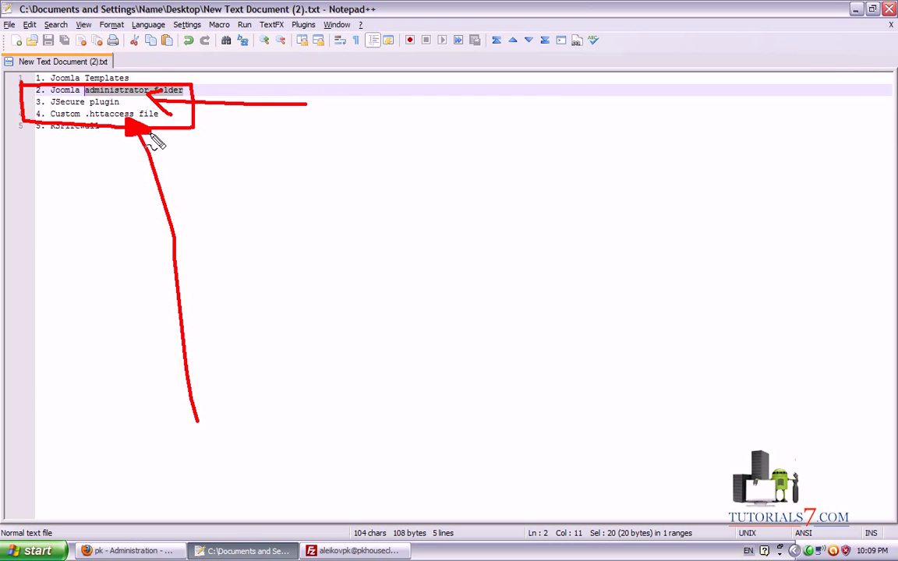
Switch back to Firefox and search Google for "jsecure" in a new tab.
click(137, 551)
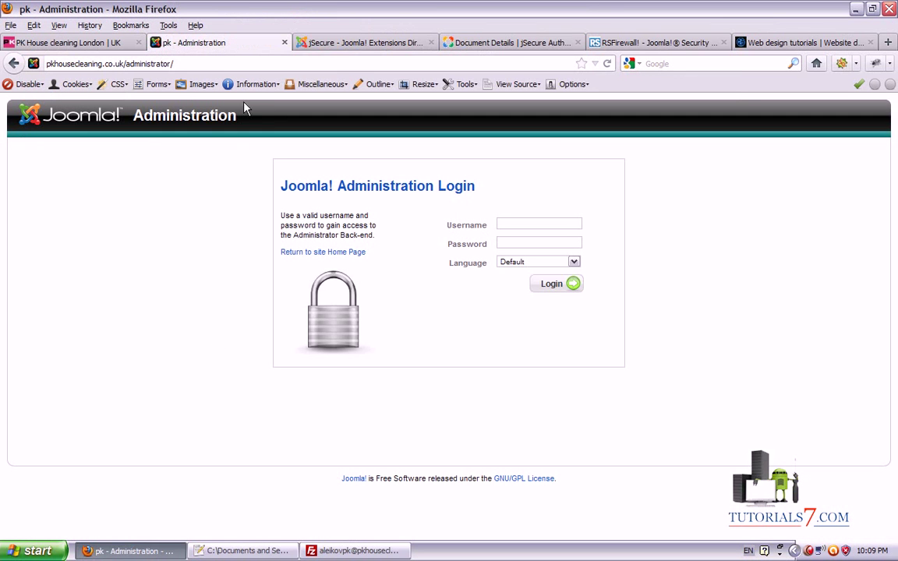
key(ctrl+Tab)
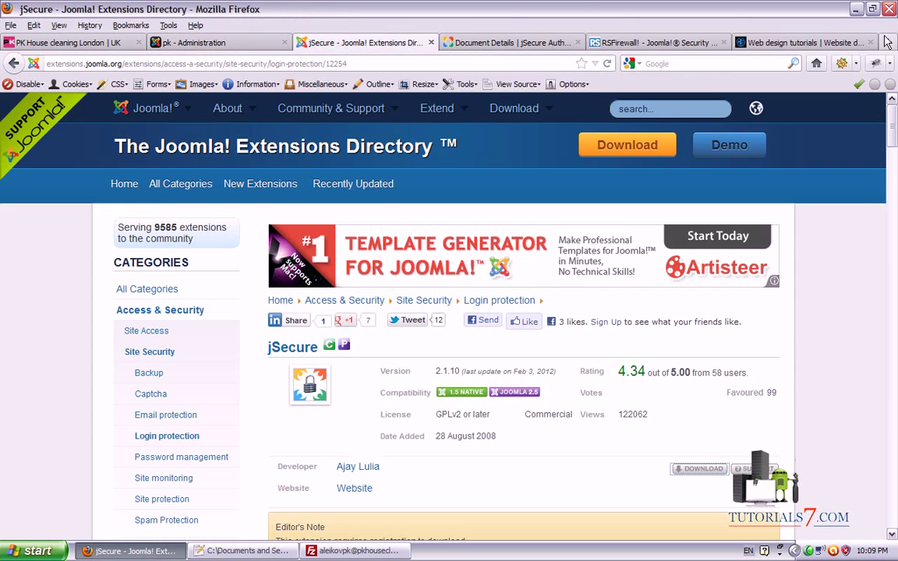
key(ctrl+t)
click(702, 64)
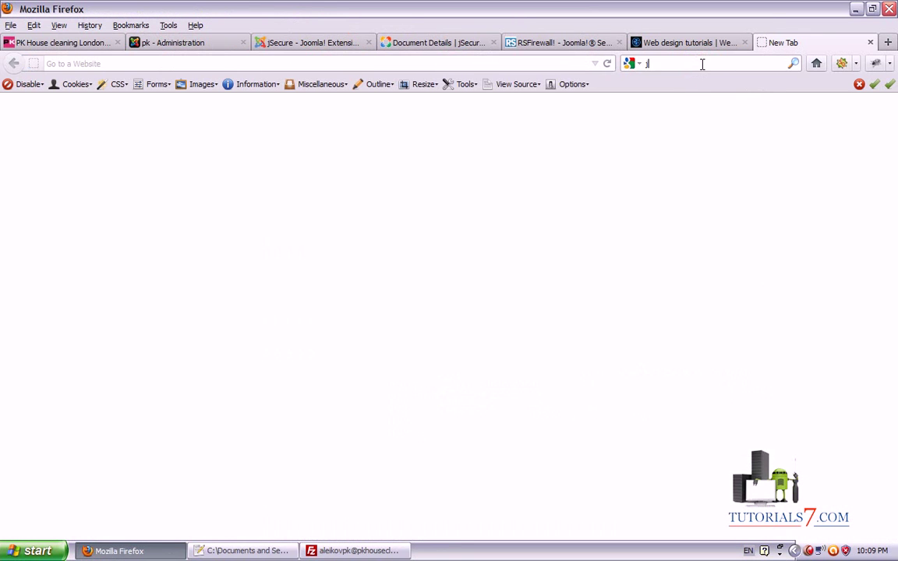
text(jse)
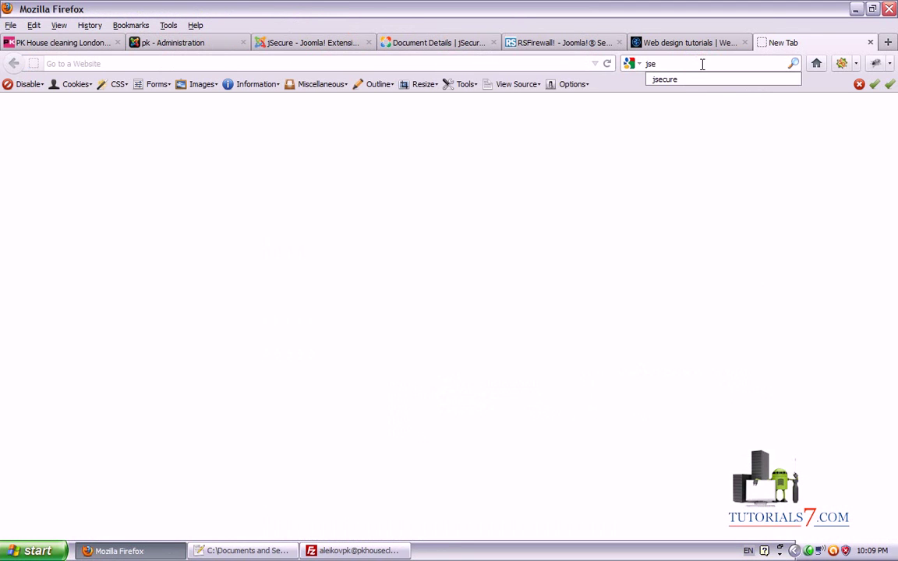
text(cure)
key(Return)
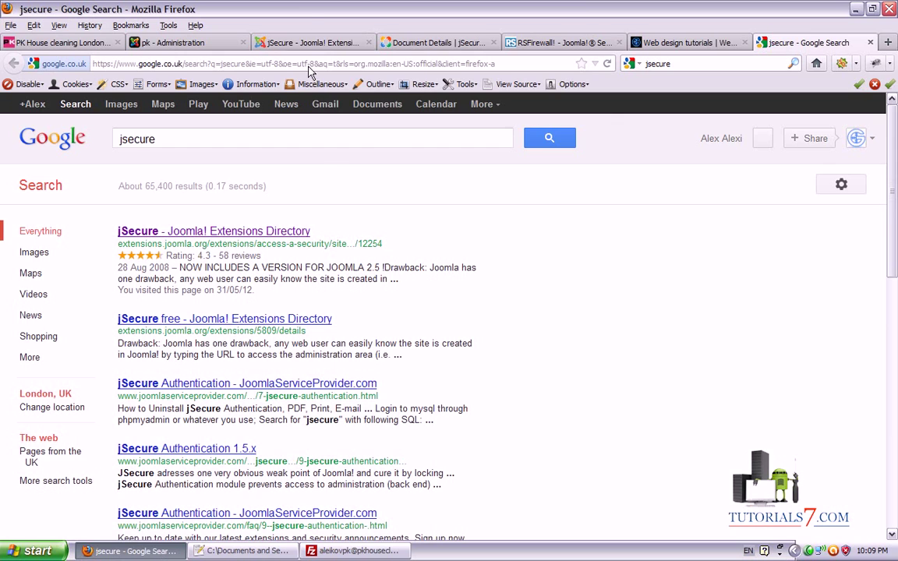
View the jSecure page in the Joomla Extensions Directory and show the jSecure plugin zip on the desktop.
key(ctrl+3)
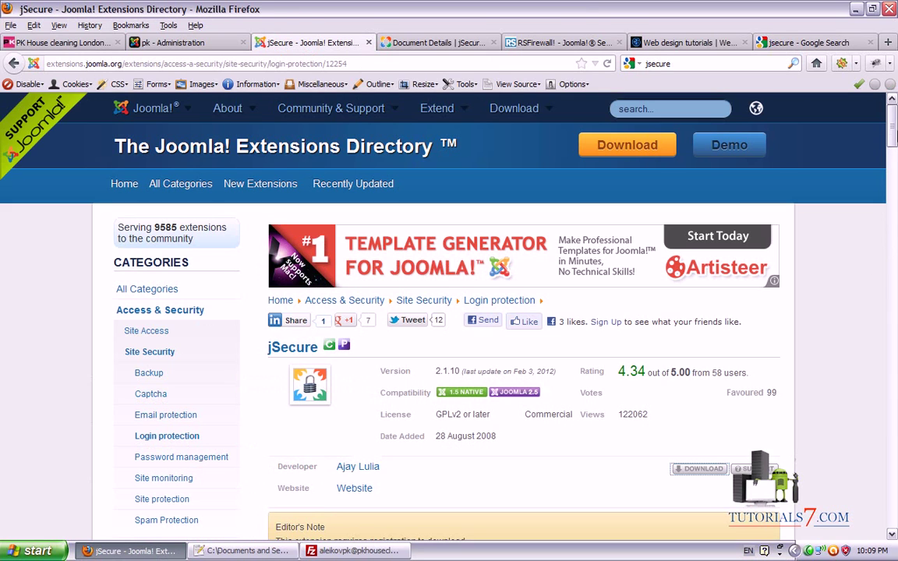
drag(895, 132, 895, 199)
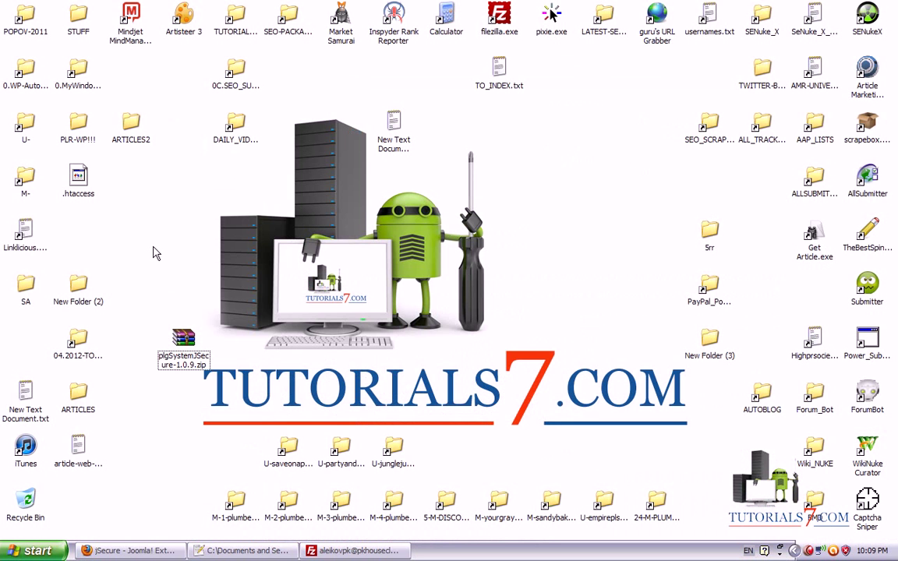
mouse_move(179, 295)
mouse_down()
mouse_move(140, 427)
mouse_move(144, 296)
mouse_up()
key(Escape)
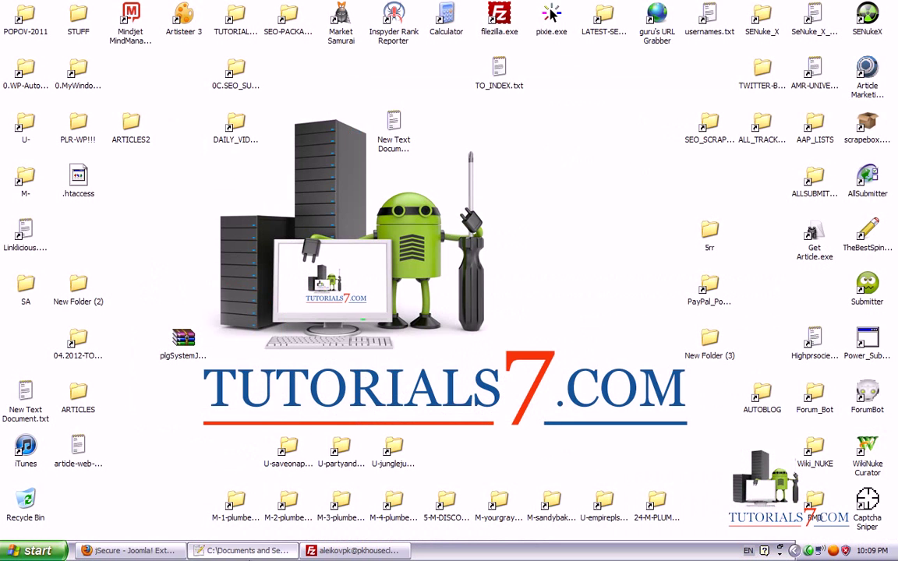
Return to the jSecure extension page in Firefox and read the list of jSecure Authentication 2.X improvements.
click(144, 558)
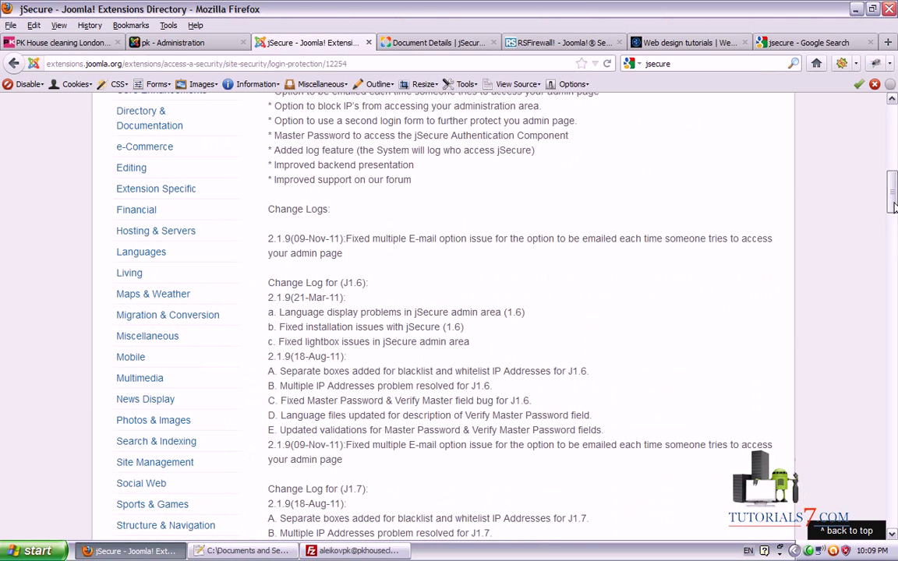
drag(894, 207, 895, 192)
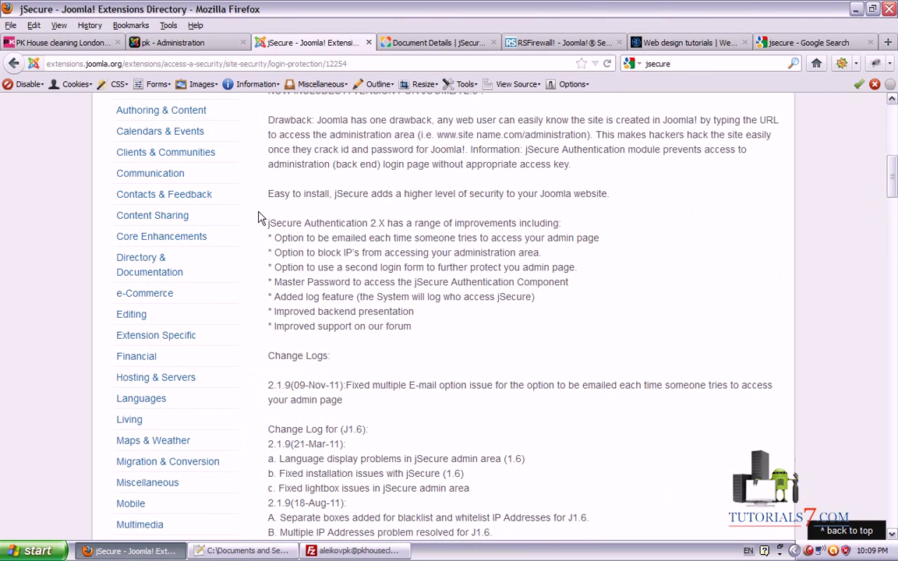
mouse_move(257, 209)
mouse_down()
mouse_move(335, 358)
mouse_move(631, 349)
mouse_move(653, 228)
mouse_move(550, 203)
mouse_move(259, 209)
mouse_up()
drag(337, 261, 542, 263)
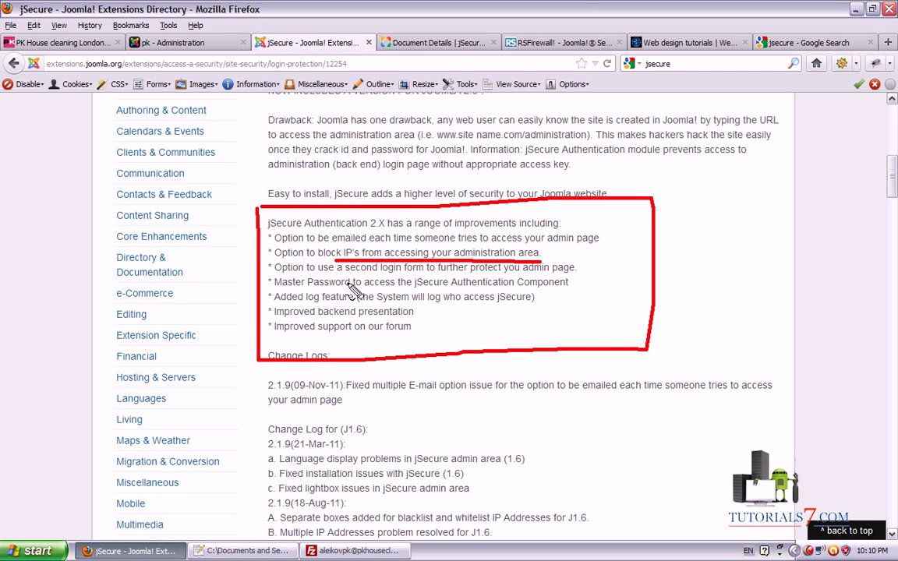
drag(274, 288, 573, 290)
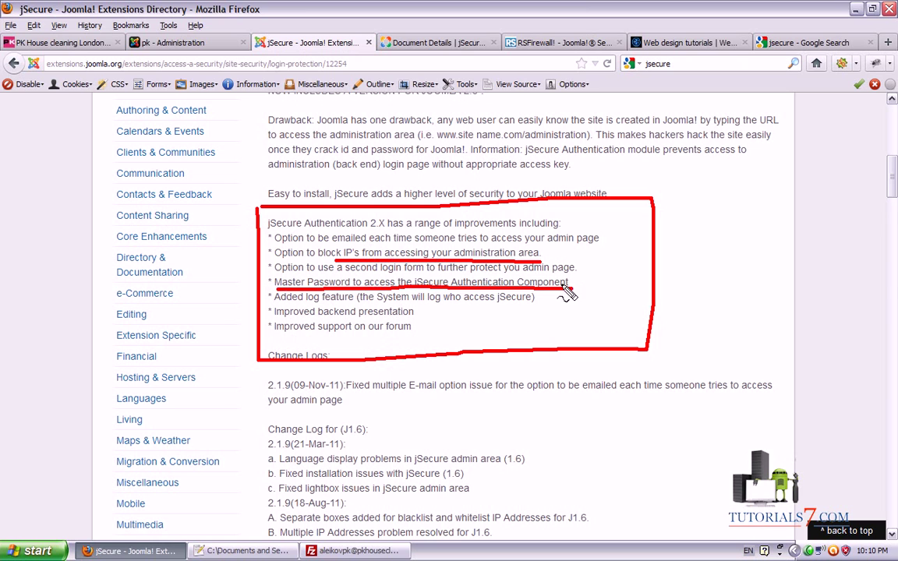
key(Escape)
drag(892, 192, 892, 140)
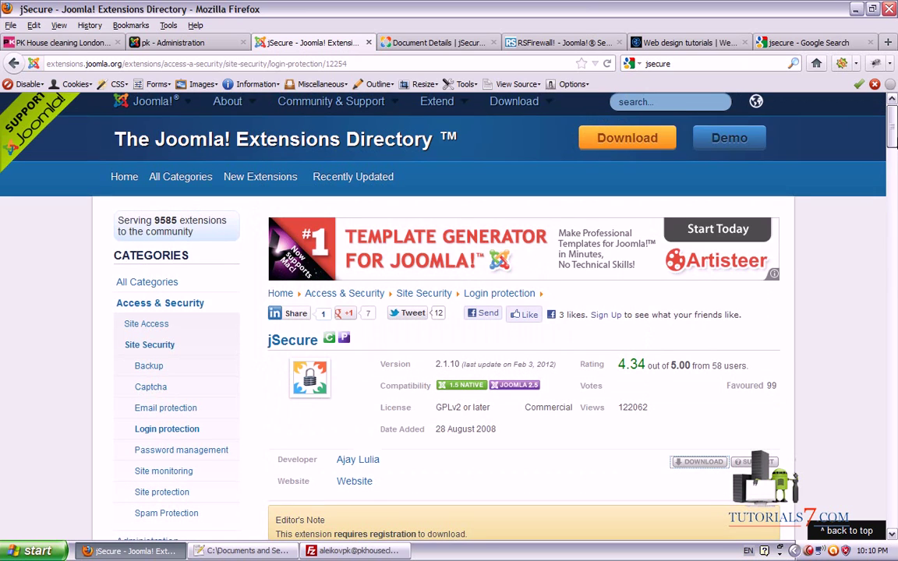
Show the jSecure Authentication document details page and examine its price and purchase option.
click(437, 43)
scroll(796, 289, down, 2)
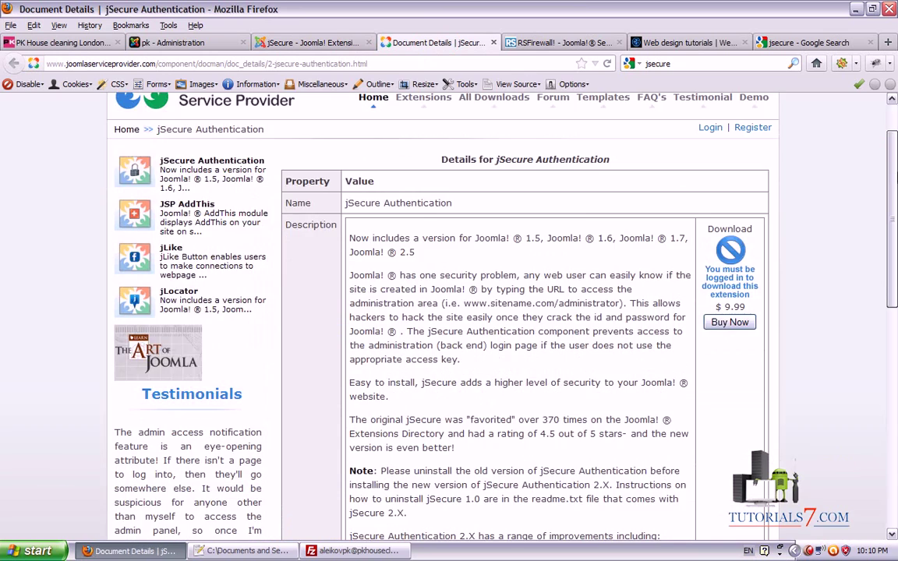
mouse_move(679, 282)
mouse_down()
mouse_move(789, 284)
mouse_move(679, 341)
mouse_move(683, 291)
mouse_move(715, 277)
mouse_up()
mouse_move(552, 181)
mouse_down()
mouse_move(691, 303)
mouse_move(578, 275)
mouse_up()
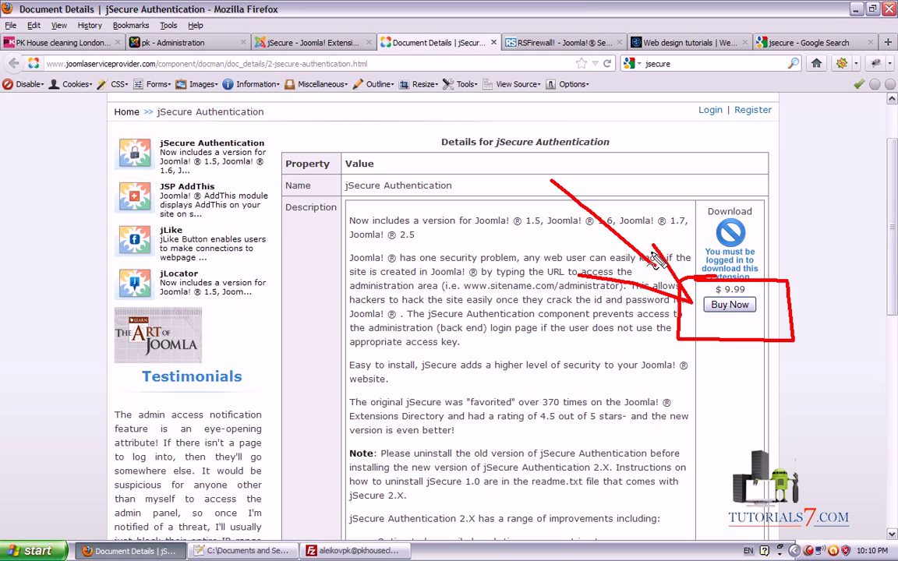
drag(652, 245, 594, 263)
drag(594, 263, 655, 258)
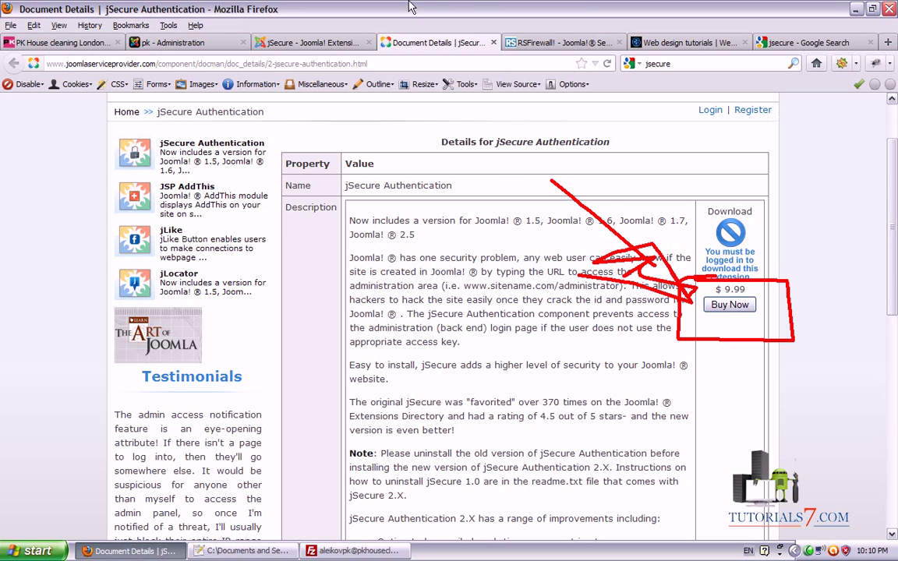
key(Escape)
Return to the site's Joomla administrator login page and log in with the administrator username and password.
click(165, 42)
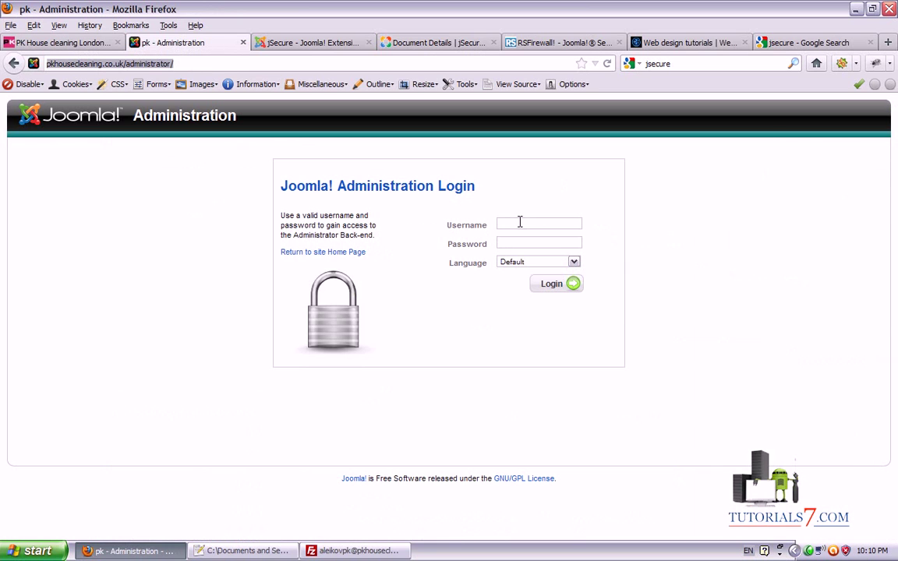
click(48, 43)
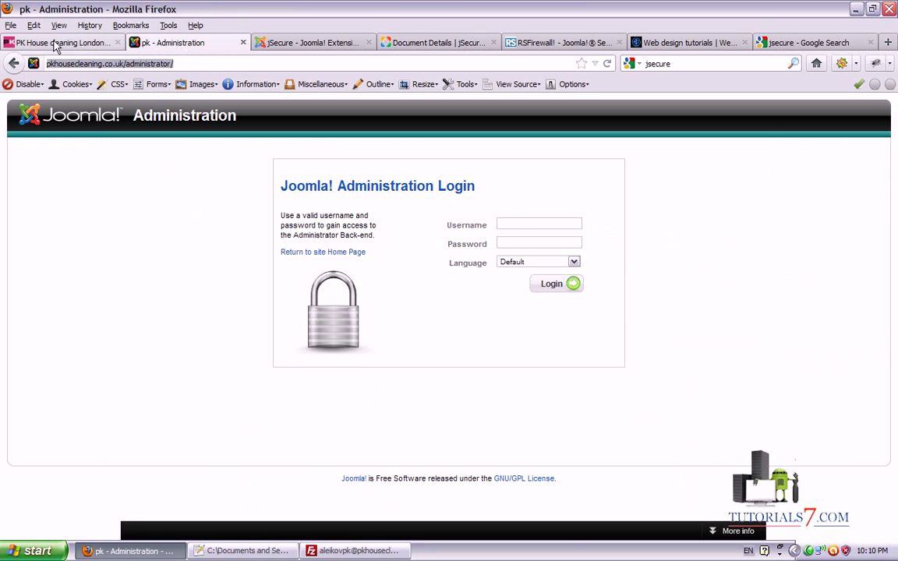
click(173, 43)
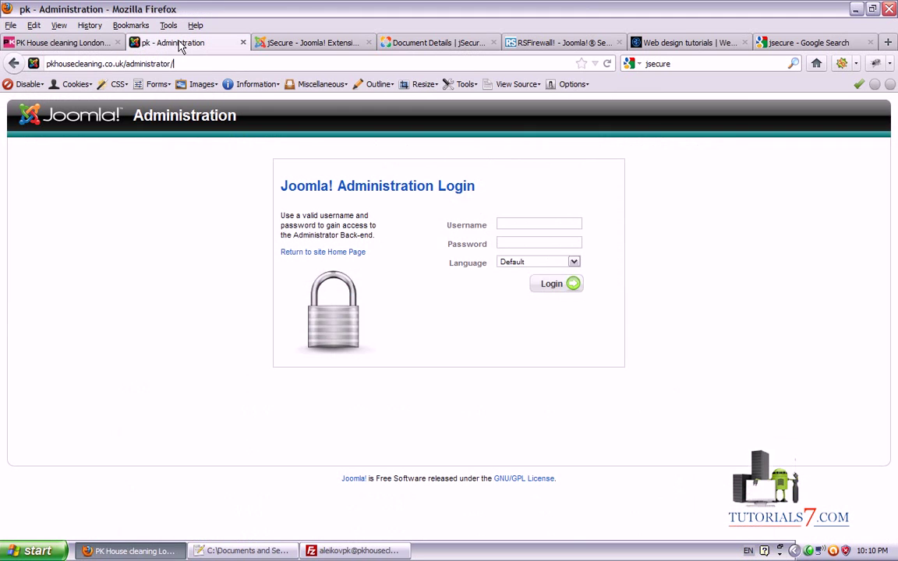
click(513, 222)
click(513, 223)
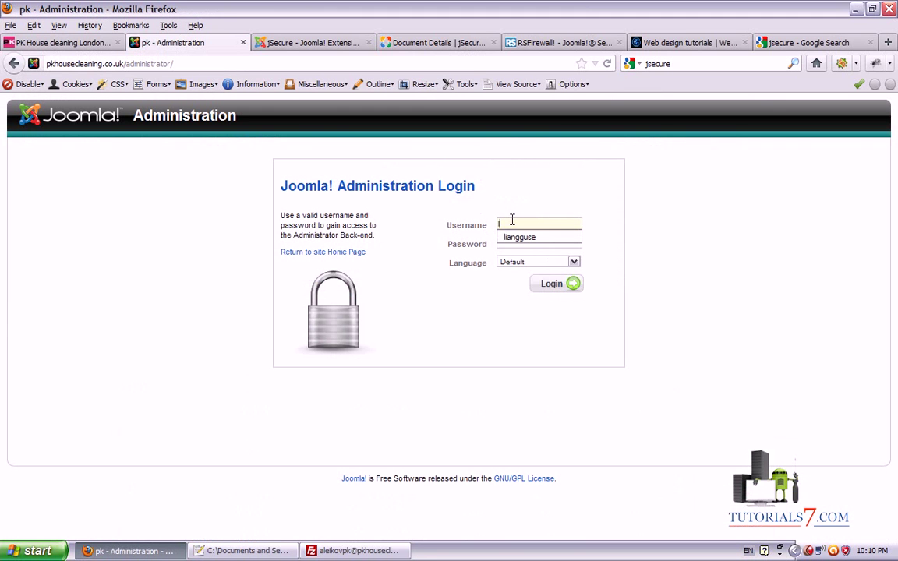
key(Tab)
text(a)
click(549, 284)
key(F5)
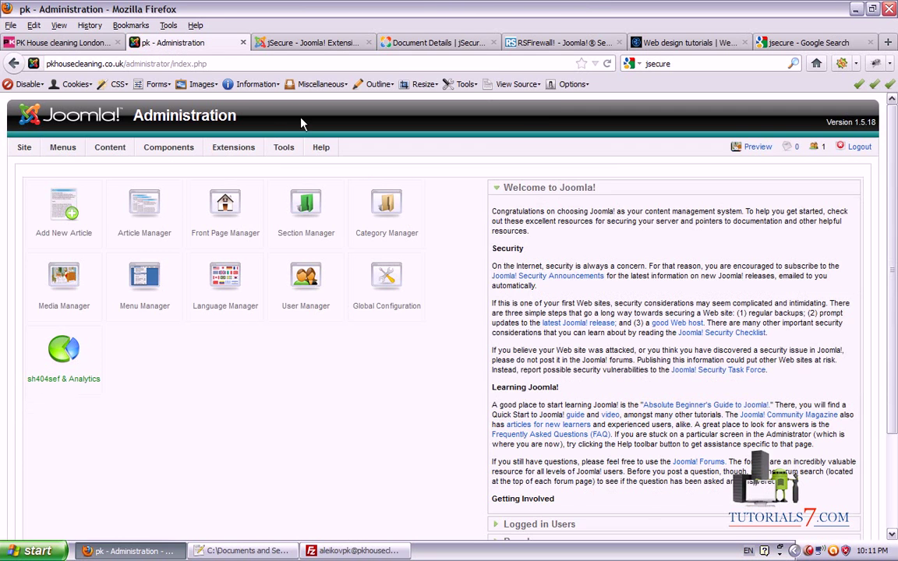
Show the Plugin Manager and open the Extension Manager's install page.
mouse_move(230, 154)
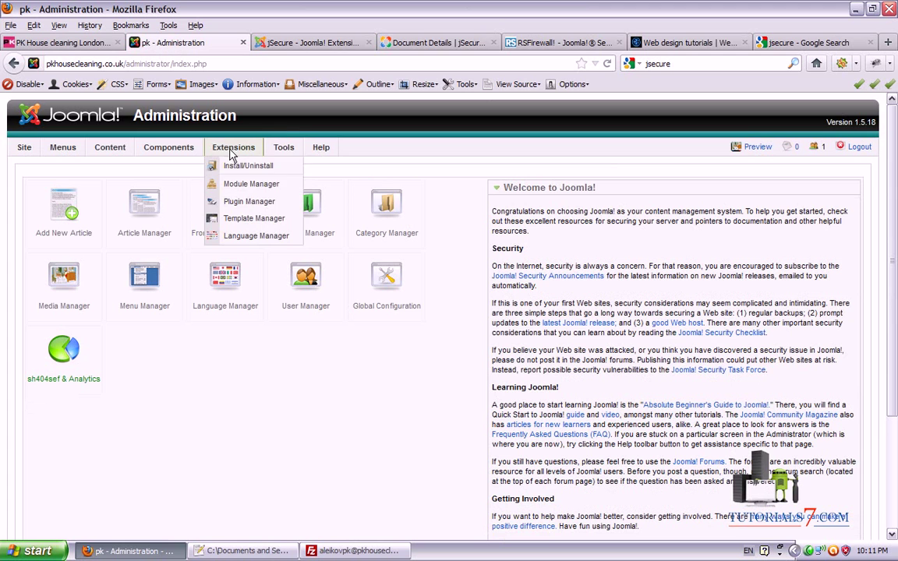
click(238, 202)
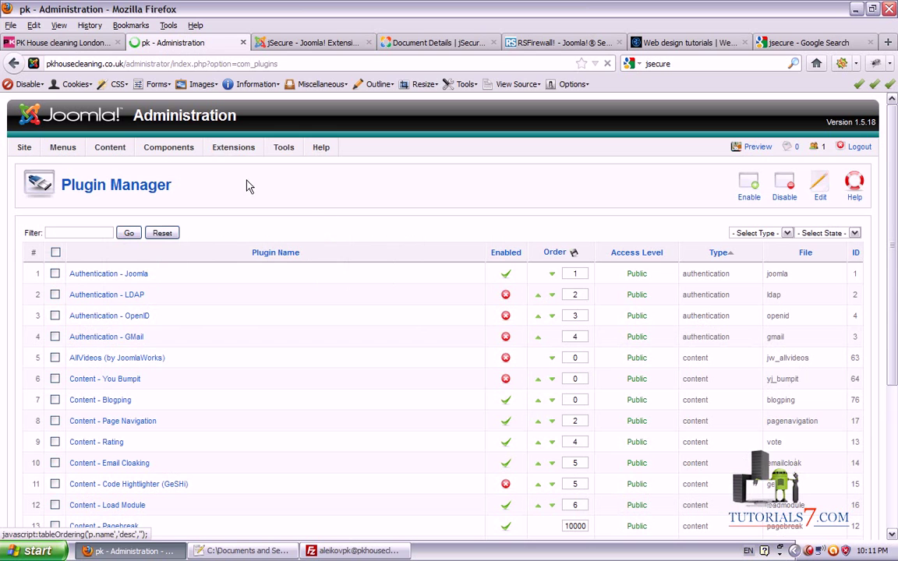
mouse_move(233, 152)
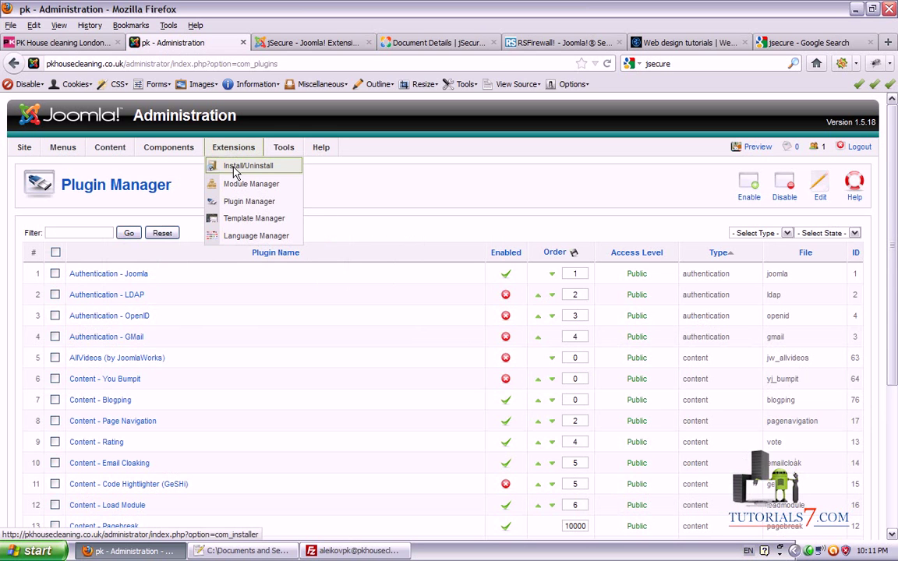
mouse_move(206, 143)
mouse_down()
mouse_move(204, 177)
mouse_move(297, 176)
mouse_move(261, 154)
mouse_move(205, 139)
mouse_up()
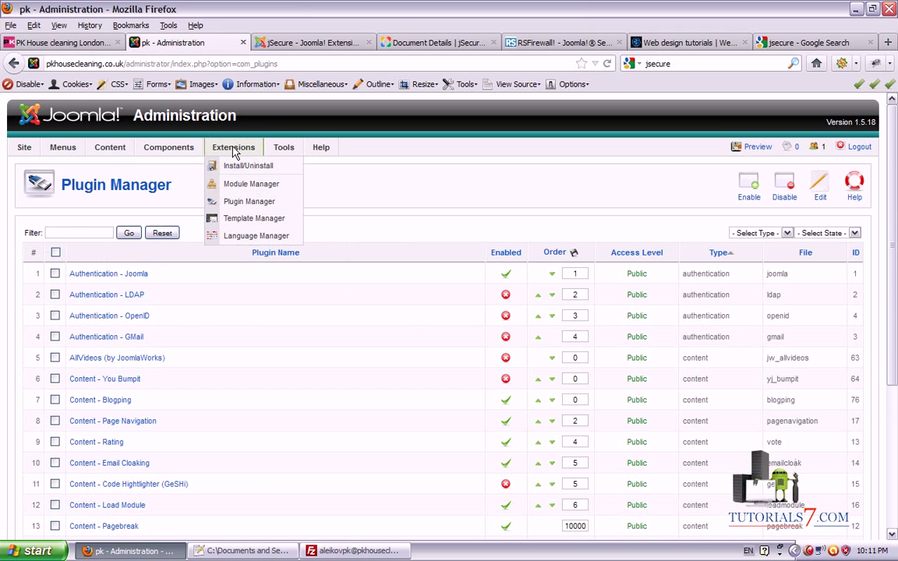
click(262, 167)
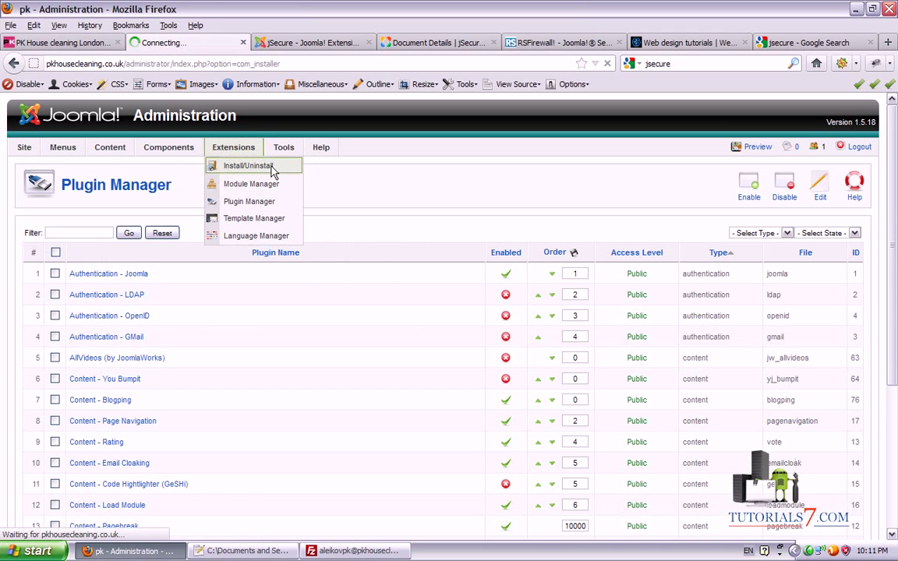
Locate plgSystemJSecure-1.0.9.zip on the desktop as the package file to upload, and dismiss the file selection.
click(310, 282)
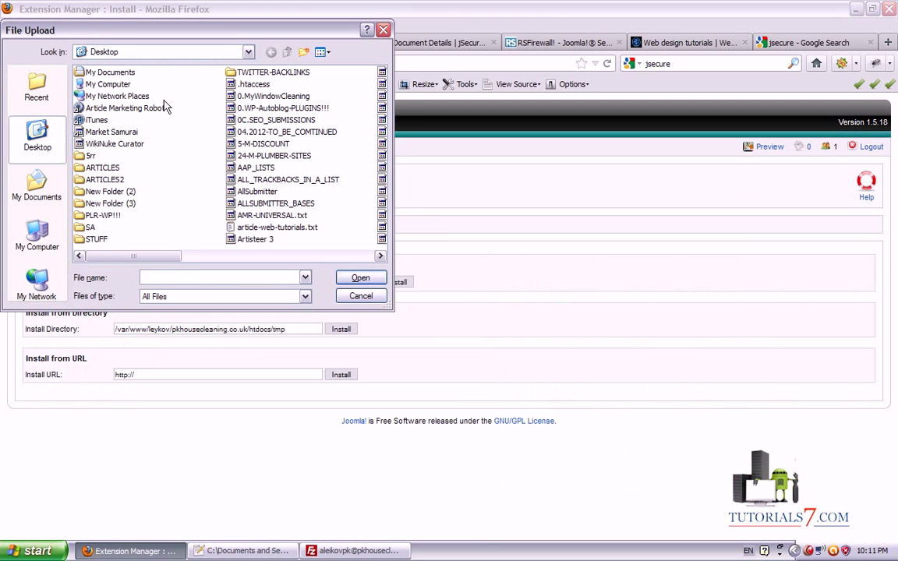
click(110, 133)
key(p)
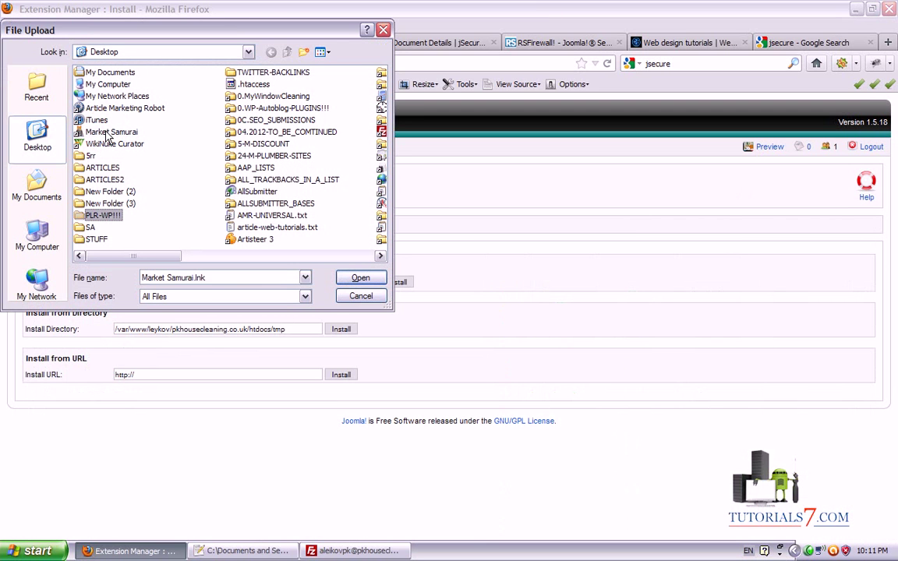
click(380, 256)
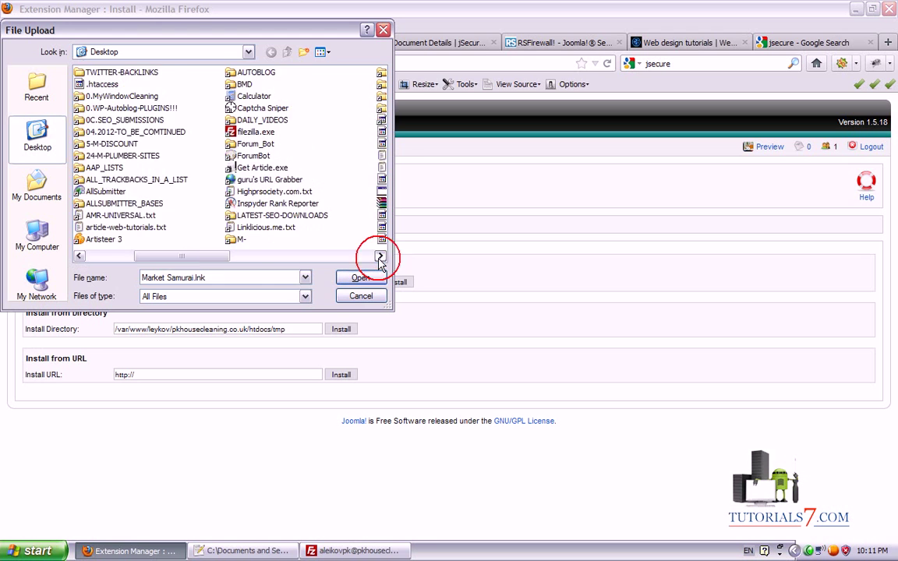
click(79, 256)
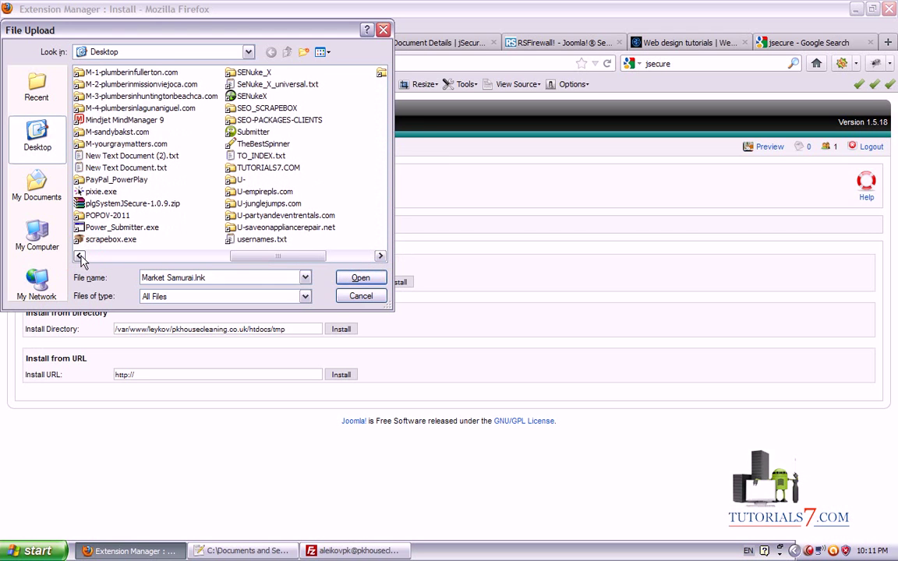
click(105, 204)
click(384, 29)
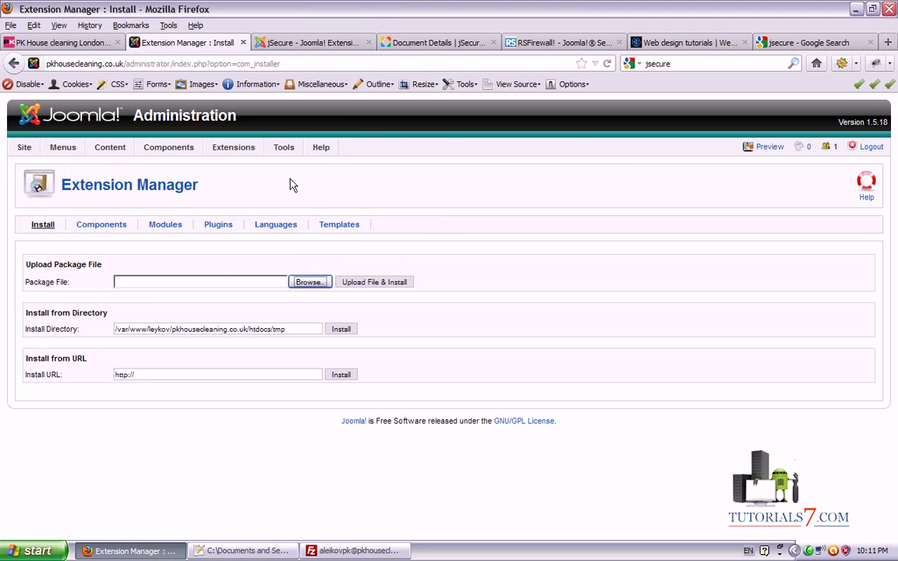
Open the Plugin Manager and filter the list to plugins with the state Disabled.
mouse_move(233, 147)
click(250, 201)
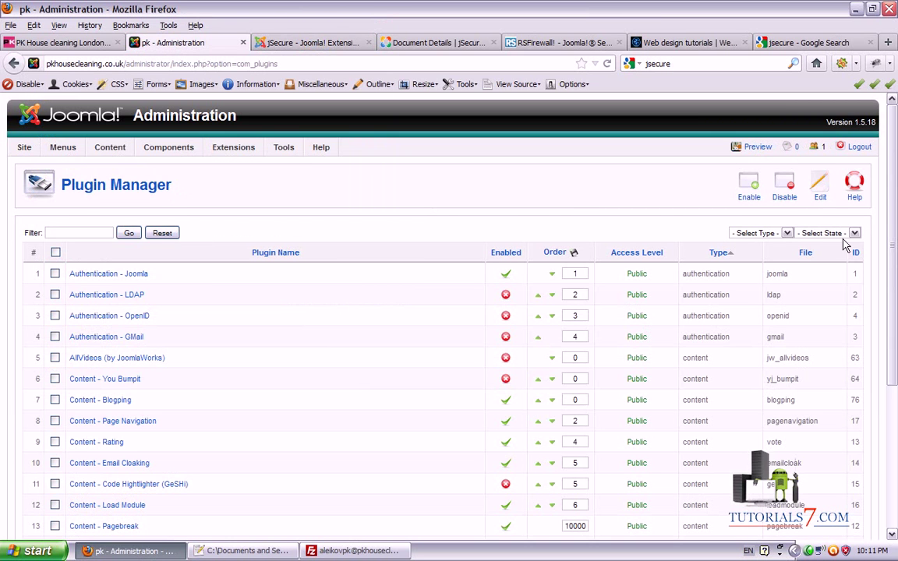
click(848, 234)
click(811, 263)
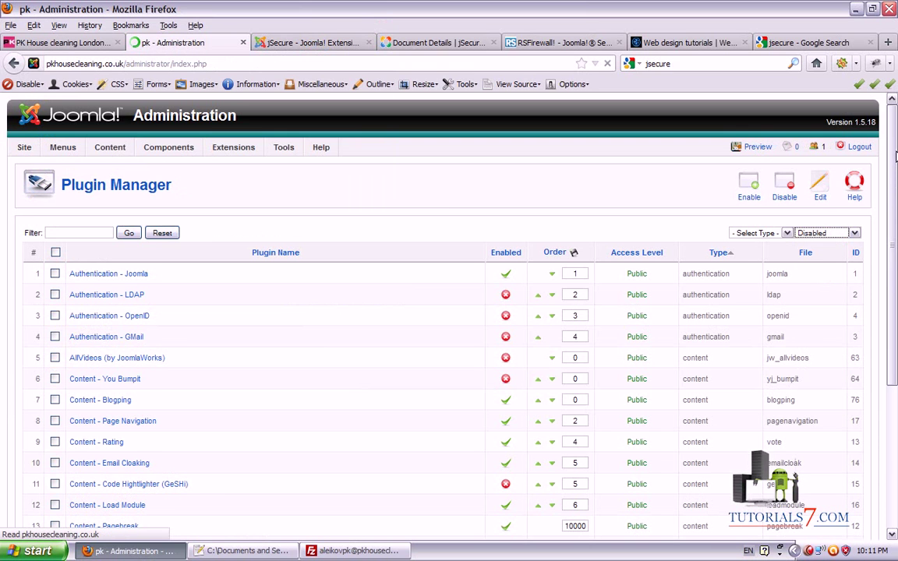
drag(890, 137, 896, 202)
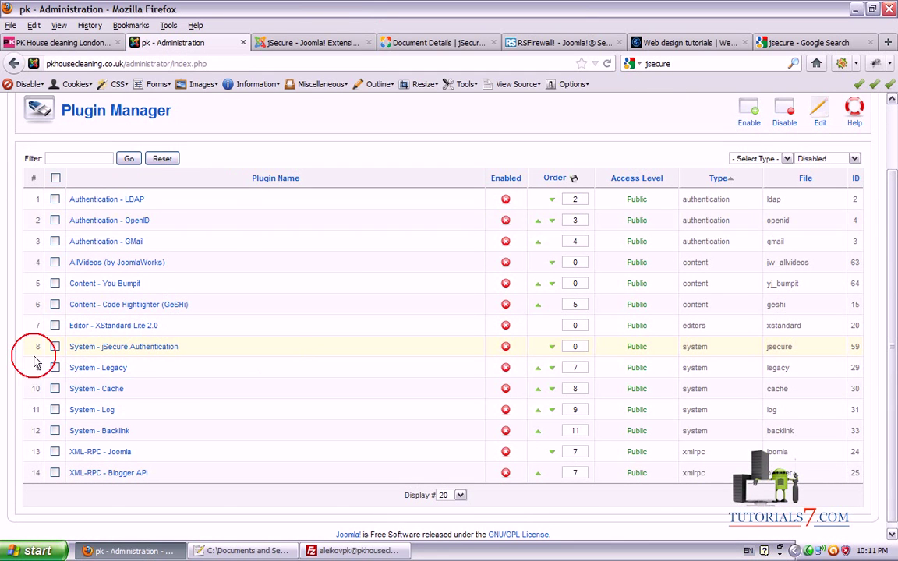
Enable the System - jSecure Authentication plugin.
drag(35, 357, 93, 358)
click(234, 360)
key(ctrl+shift+d)
mouse_move(33, 361)
mouse_down()
mouse_move(215, 340)
mouse_move(35, 344)
mouse_move(221, 357)
mouse_move(491, 344)
mouse_move(477, 362)
mouse_up()
key(Escape)
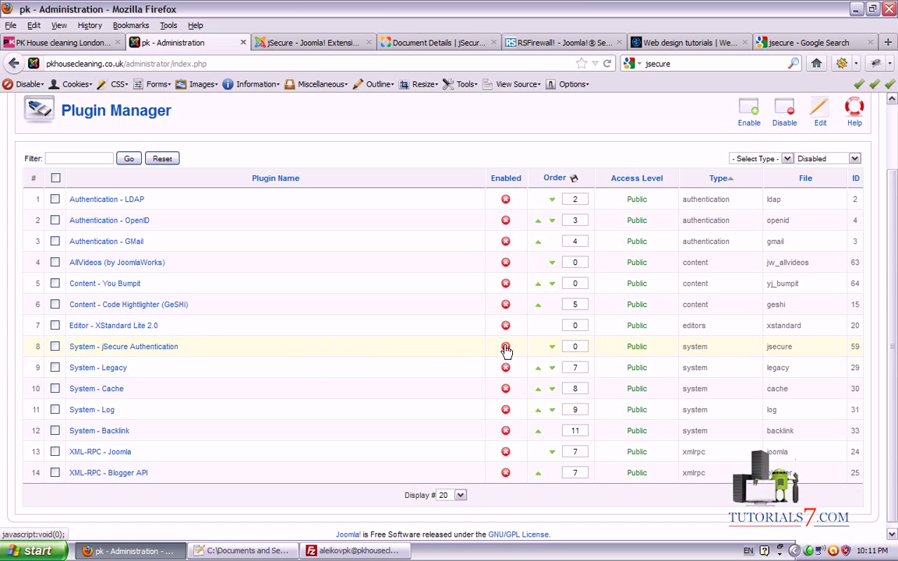
click(506, 348)
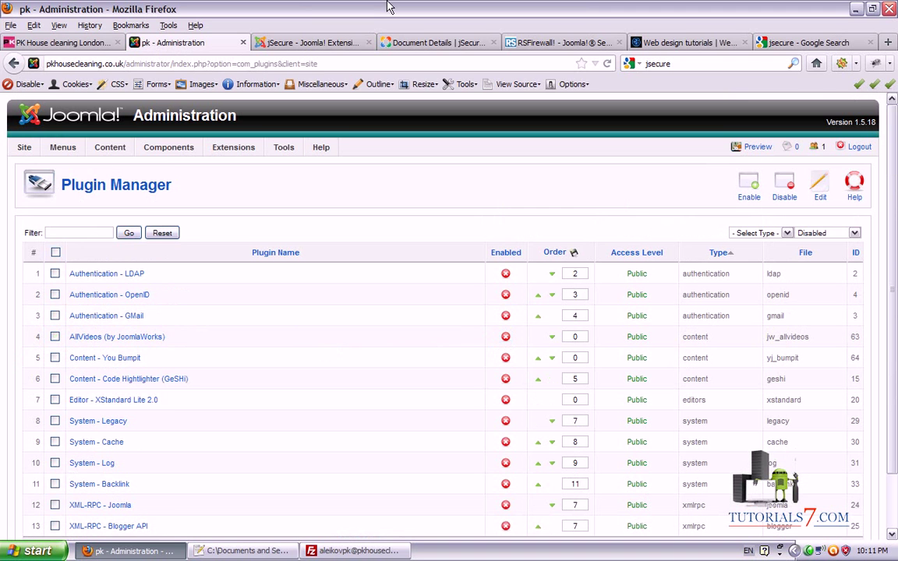
List all Enabled plugins on a single page and open System - jSecure Authentication for editing.
click(855, 232)
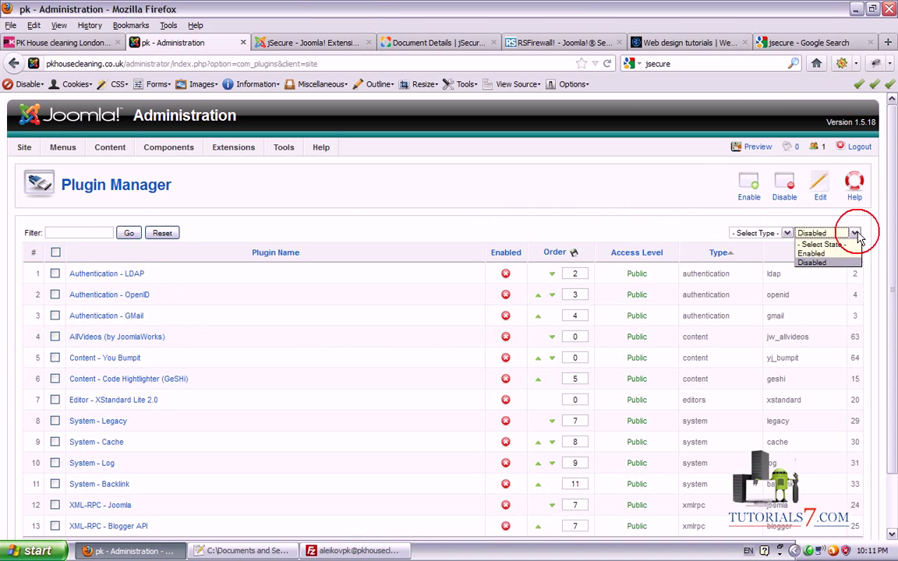
click(815, 253)
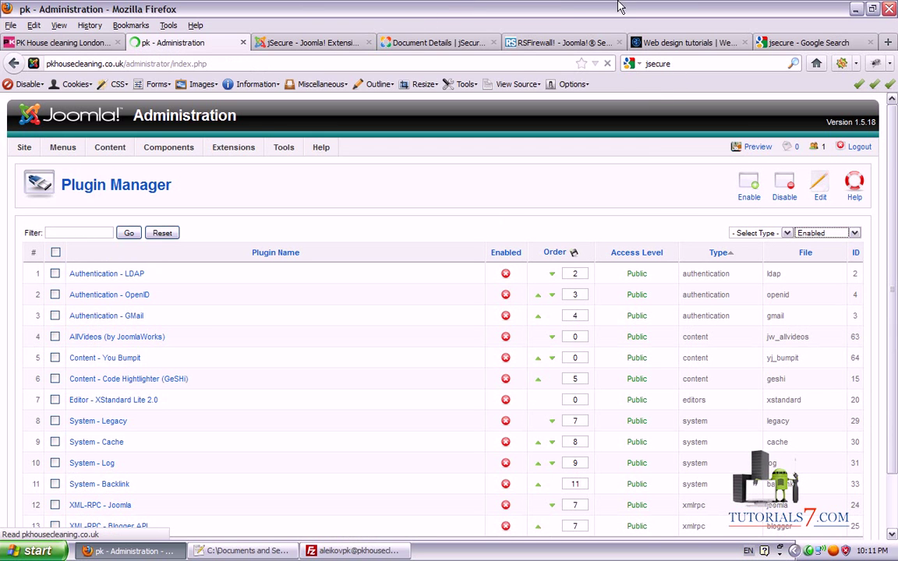
drag(894, 140, 896, 294)
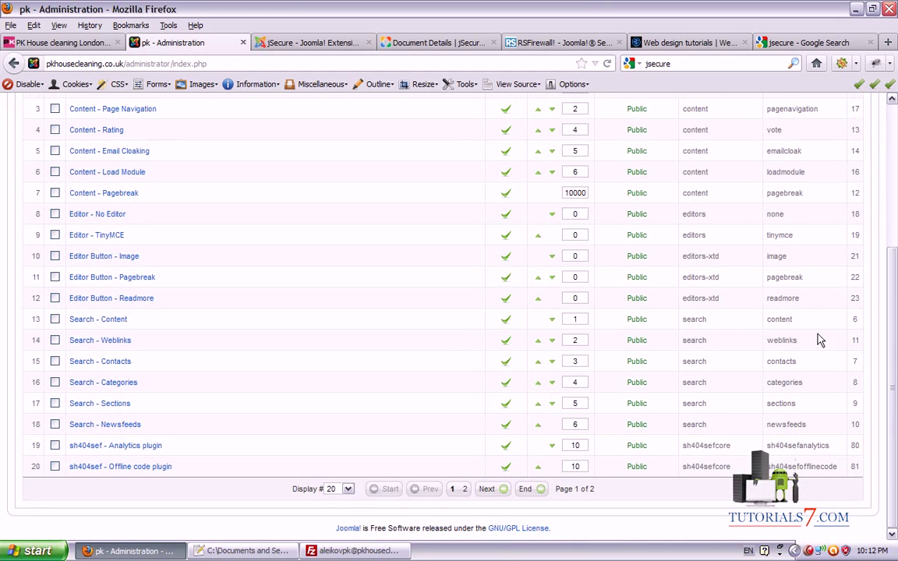
click(348, 491)
click(340, 478)
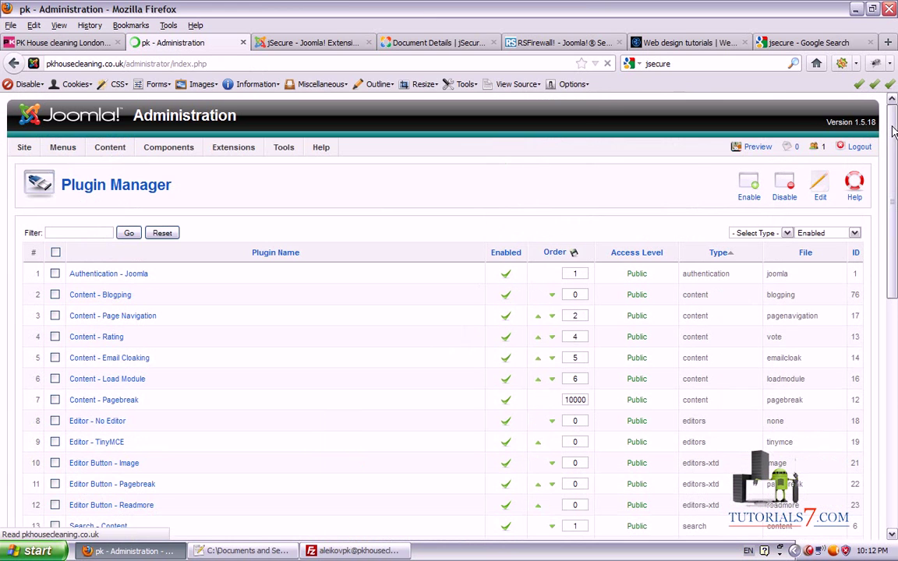
drag(893, 132, 888, 337)
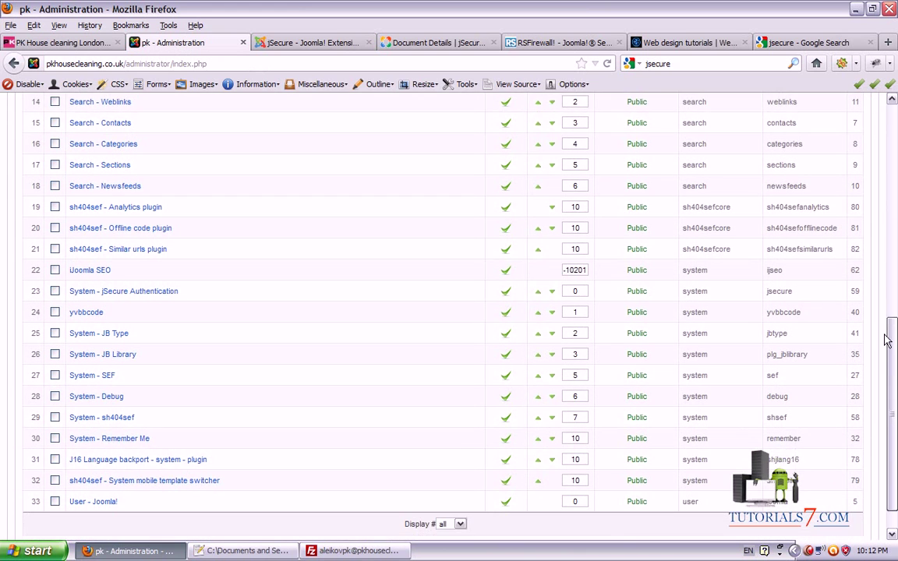
click(135, 293)
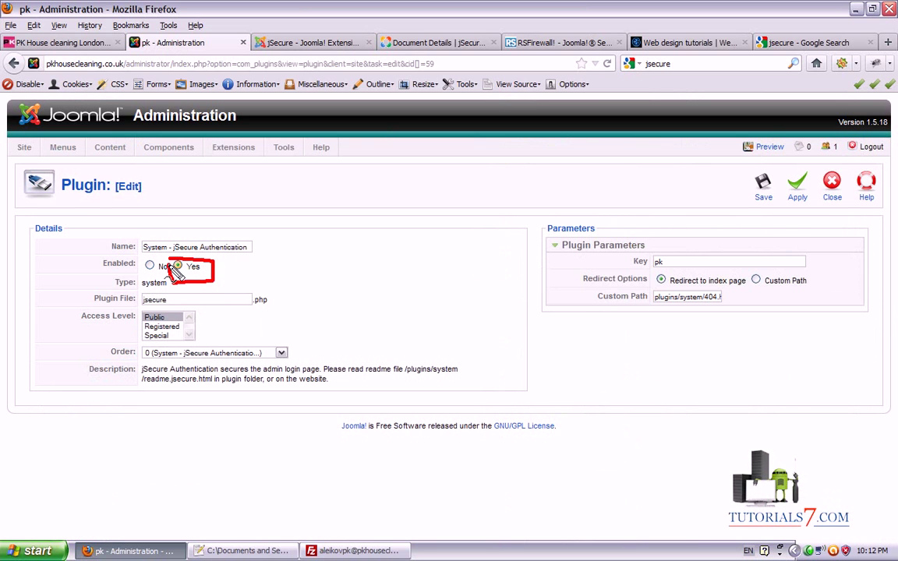
mouse_move(339, 252)
mouse_down()
mouse_move(636, 265)
mouse_move(624, 276)
mouse_move(628, 261)
mouse_up()
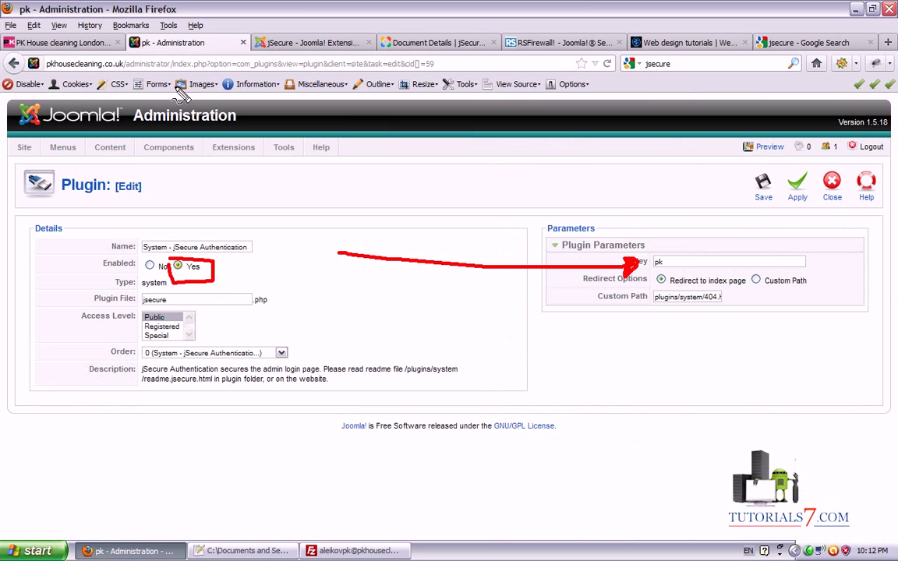
mouse_move(175, 57)
mouse_down()
mouse_move(171, 75)
mouse_move(27, 76)
mouse_move(33, 57)
mouse_move(165, 59)
mouse_up()
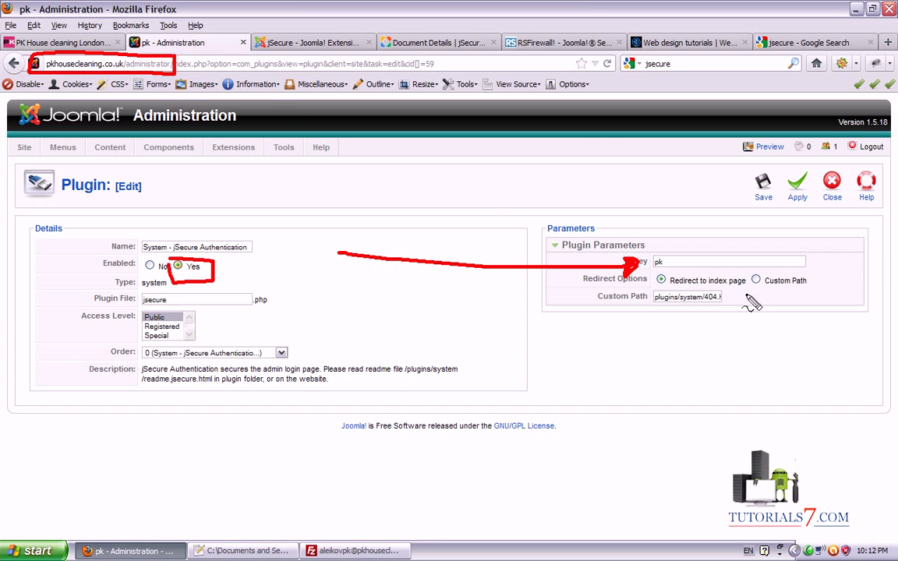
drag(590, 173, 621, 194)
click(610, 214)
mouse_move(678, 154)
mouse_down()
mouse_move(592, 144)
mouse_move(699, 201)
mouse_move(678, 153)
mouse_up()
key(Escape)
Replace the jSecure plugin's access key with a new one and apply the change.
double_click(685, 263)
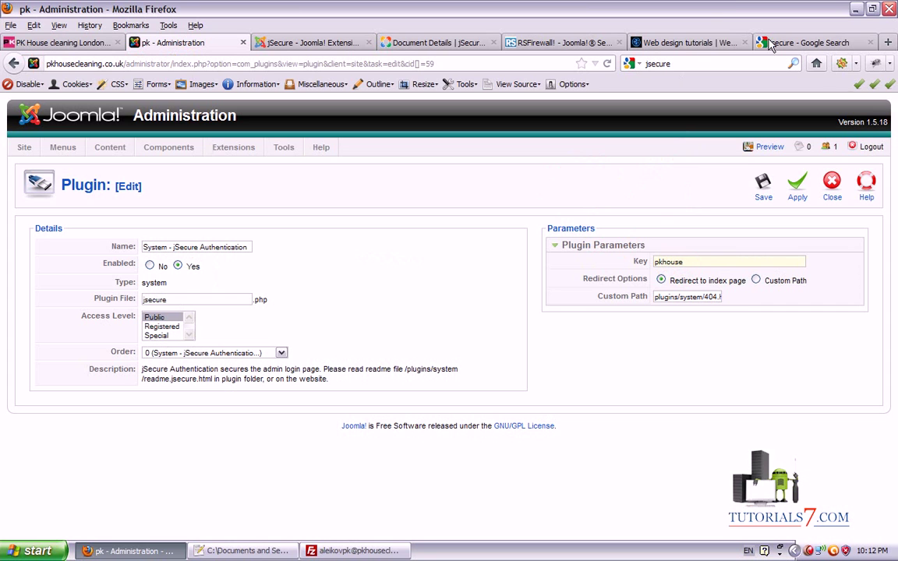
drag(704, 266, 372, 218)
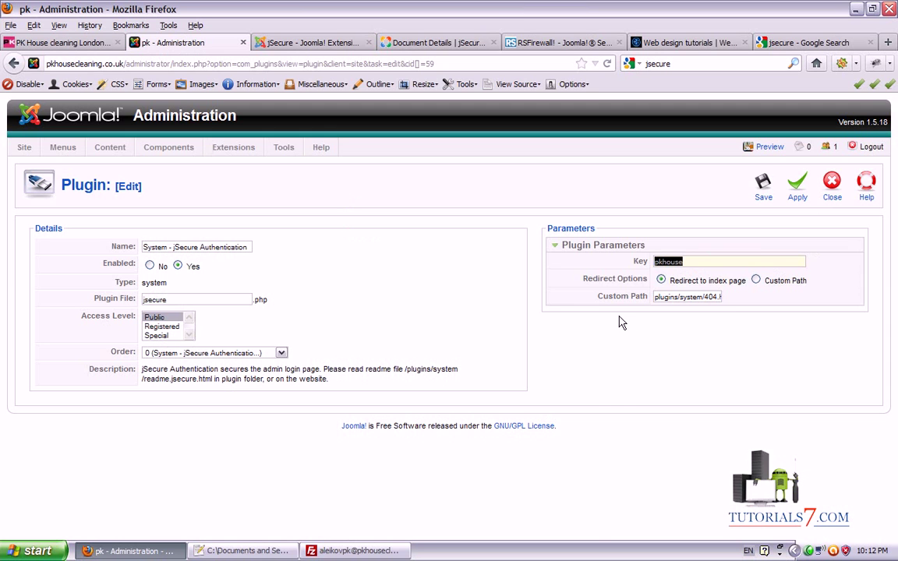
mouse_move(583, 528)
mouse_down()
mouse_move(649, 318)
mouse_move(860, 305)
mouse_move(852, 273)
mouse_move(572, 274)
mouse_move(569, 282)
mouse_move(664, 320)
mouse_up()
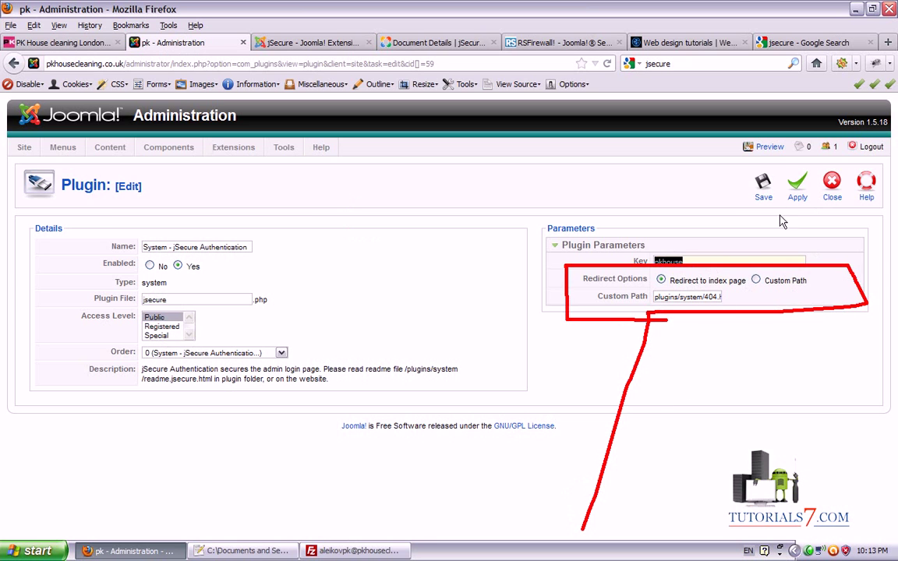
click(797, 188)
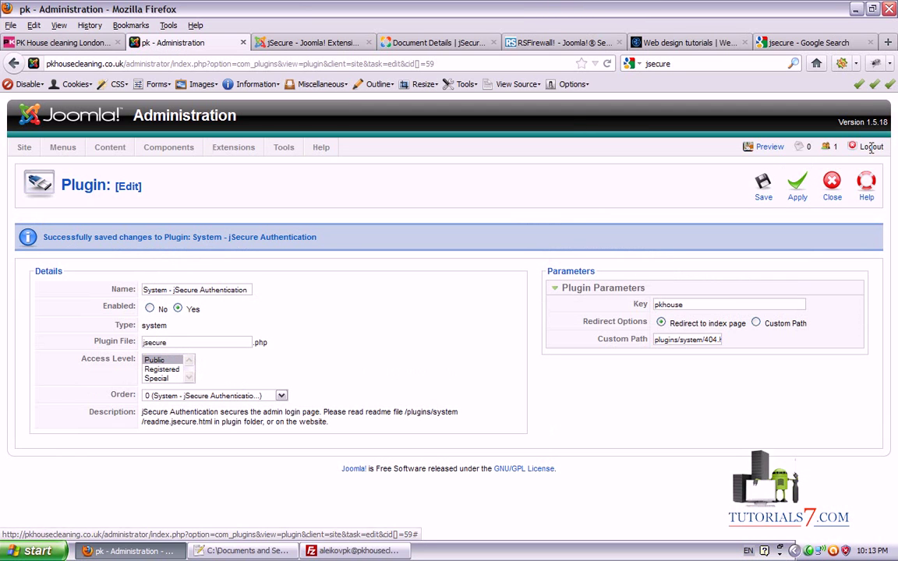
Save and close the jSecure plugin settings, and log out of the Joomla administration.
click(765, 198)
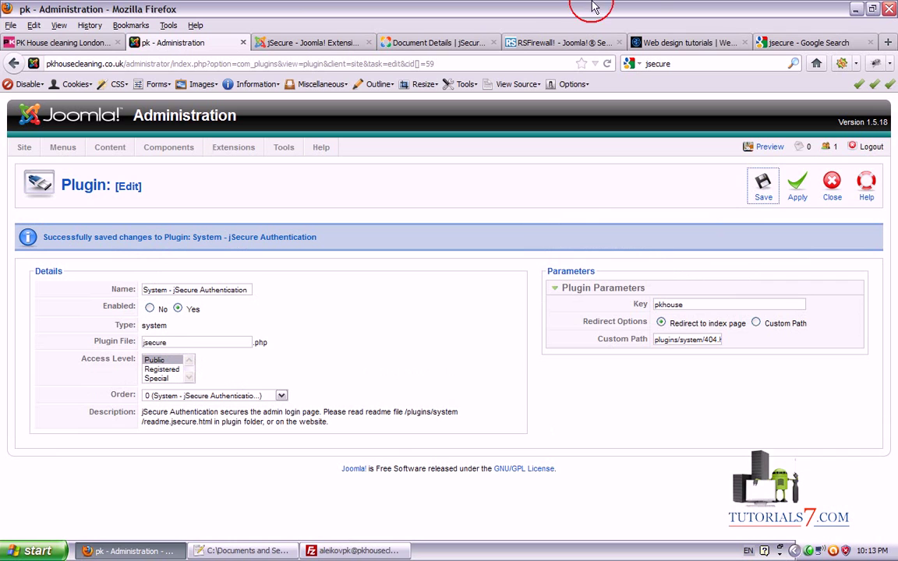
click(763, 187)
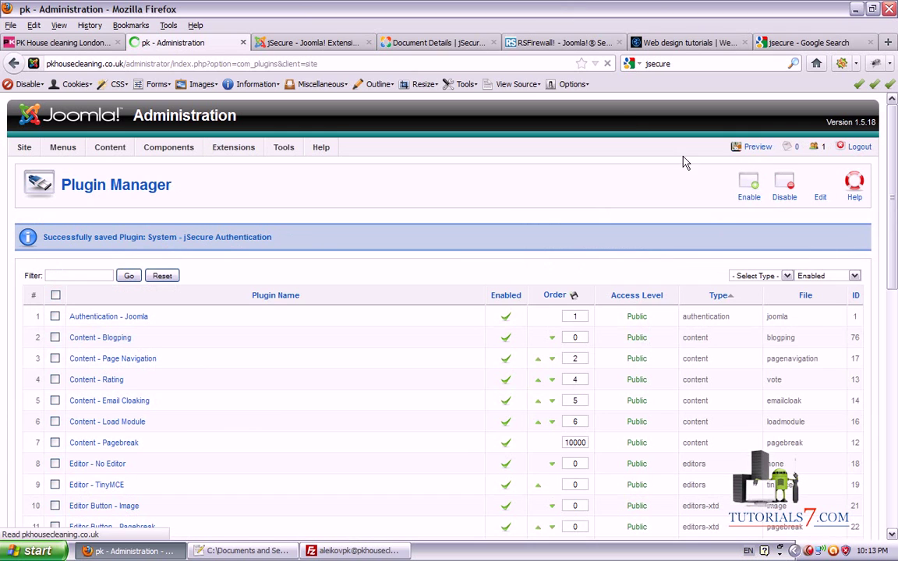
click(858, 147)
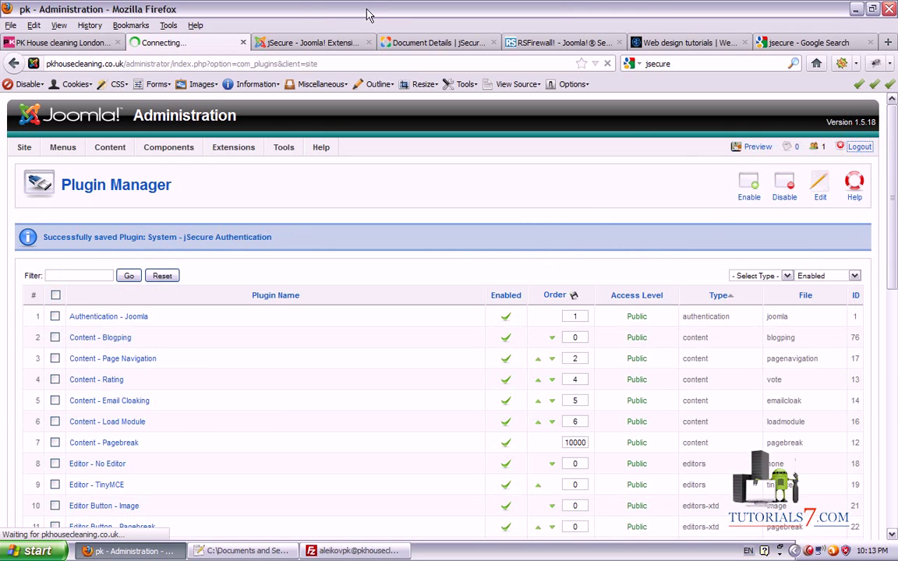
Try to open the administrator page at pkhousecleaning.co.uk/administrator/ without the jSecure access key.
click(179, 63)
click(179, 63)
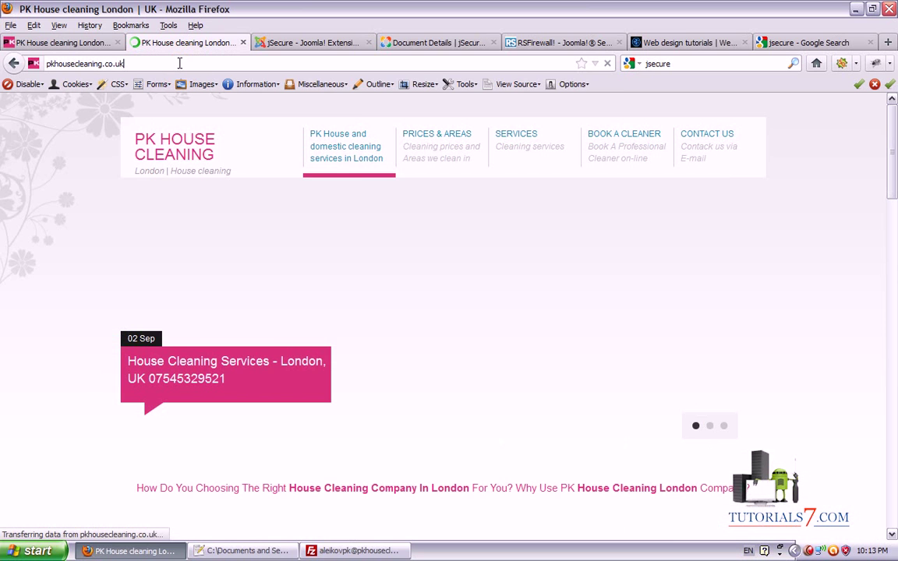
text(/admini)
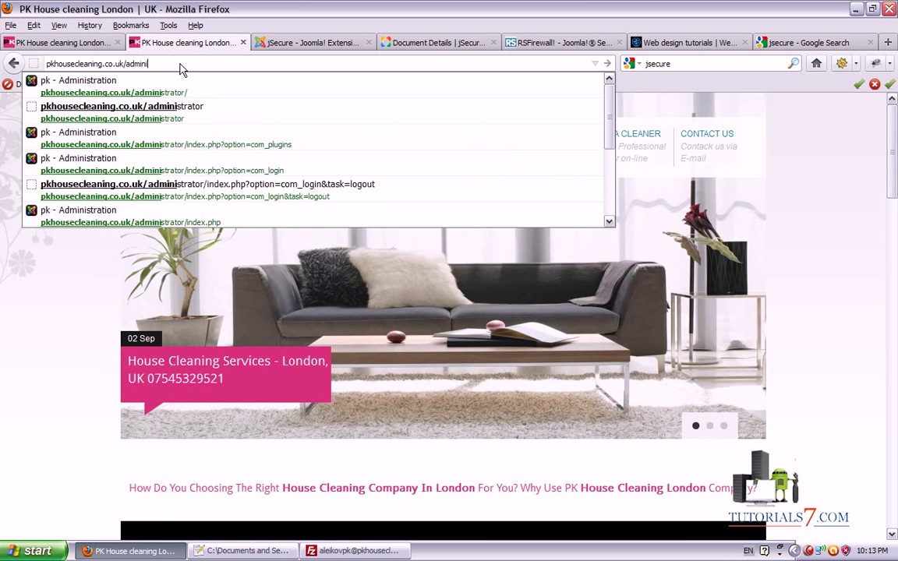
key(Down)
key(Return)
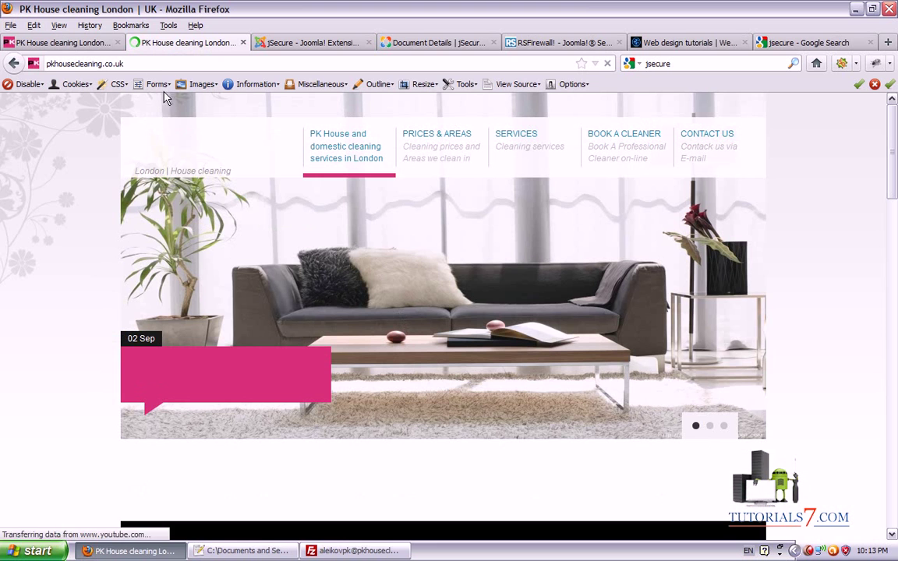
Open the Joomla administration login page at pkhousecleaning.co.uk/administrator/ with the jSecure access key appended after a question mark.
click(170, 65)
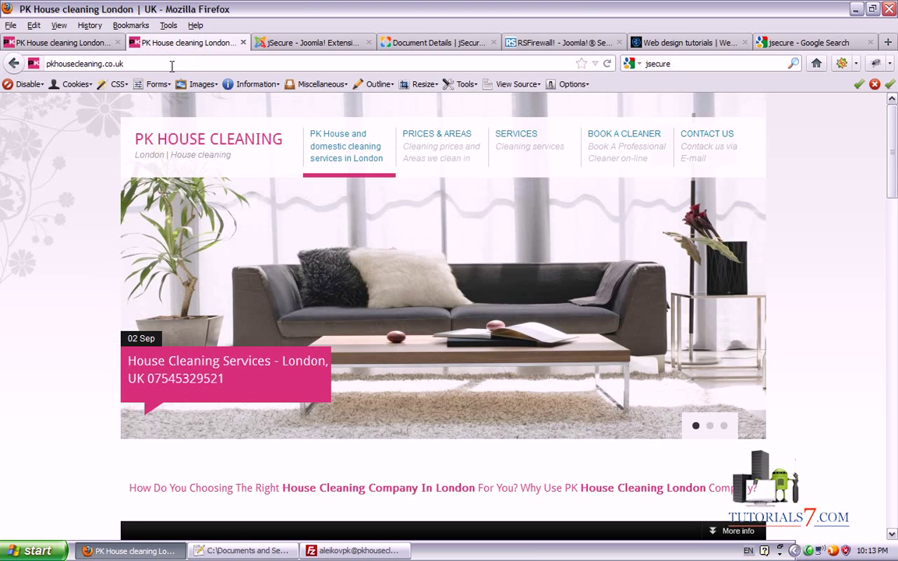
text(/admini)
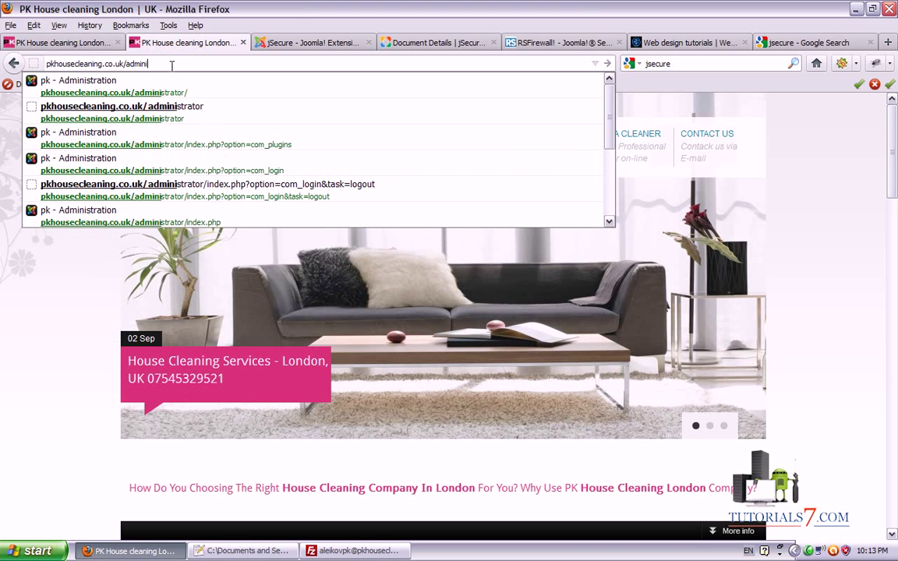
text(strator/)
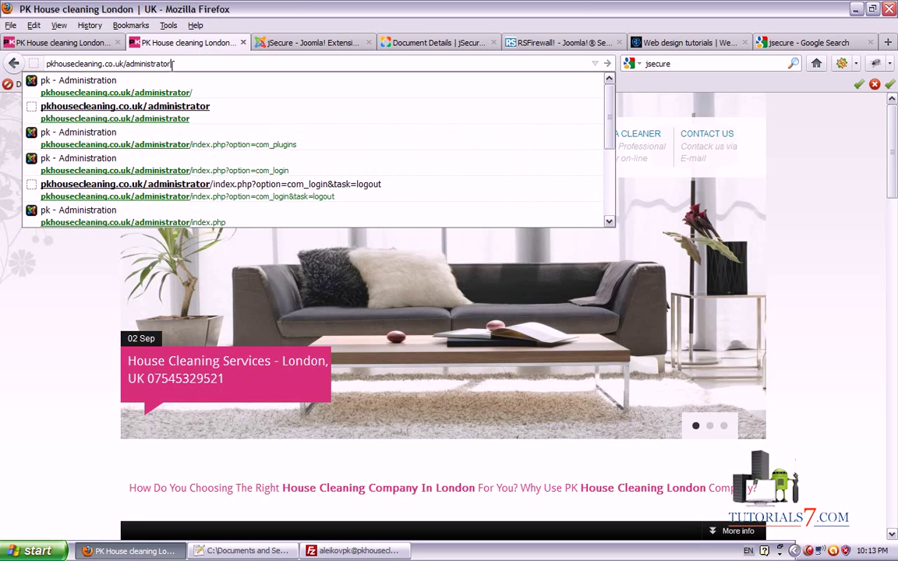
mouse_move(234, 425)
mouse_down()
mouse_move(125, 51)
mouse_move(148, 76)
mouse_up()
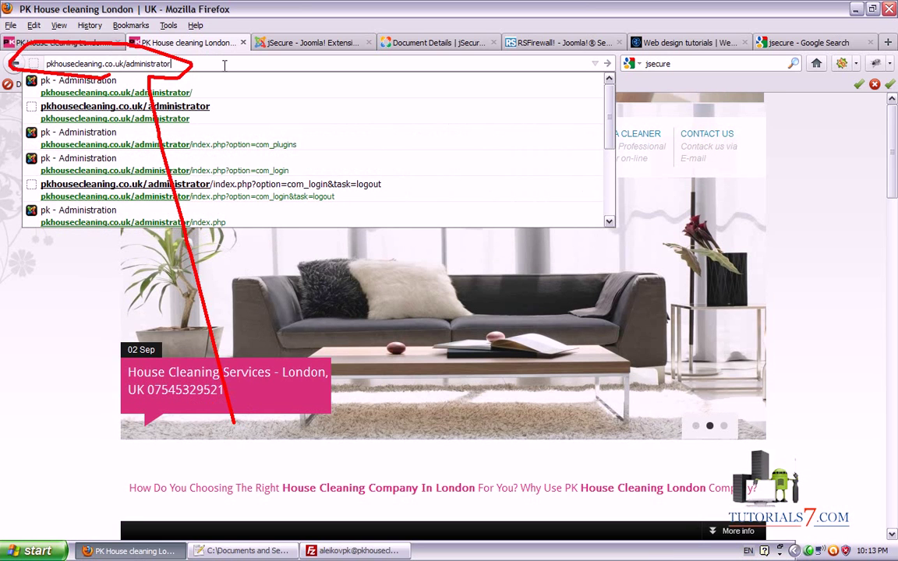
key(Escape)
text(/?)
mouse_move(169, 67)
mouse_down()
mouse_move(162, 50)
mouse_move(165, 68)
mouse_move(149, 67)
mouse_up()
key(Escape)
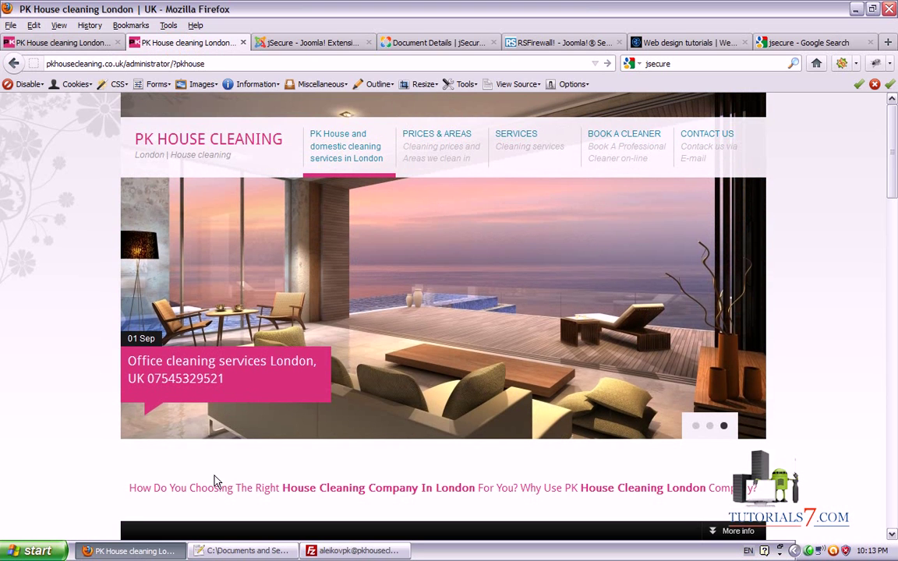
mouse_move(201, 477)
mouse_down()
mouse_move(173, 397)
mouse_move(147, 74)
mouse_move(170, 47)
mouse_move(222, 74)
mouse_up()
click(222, 62)
key(Return)
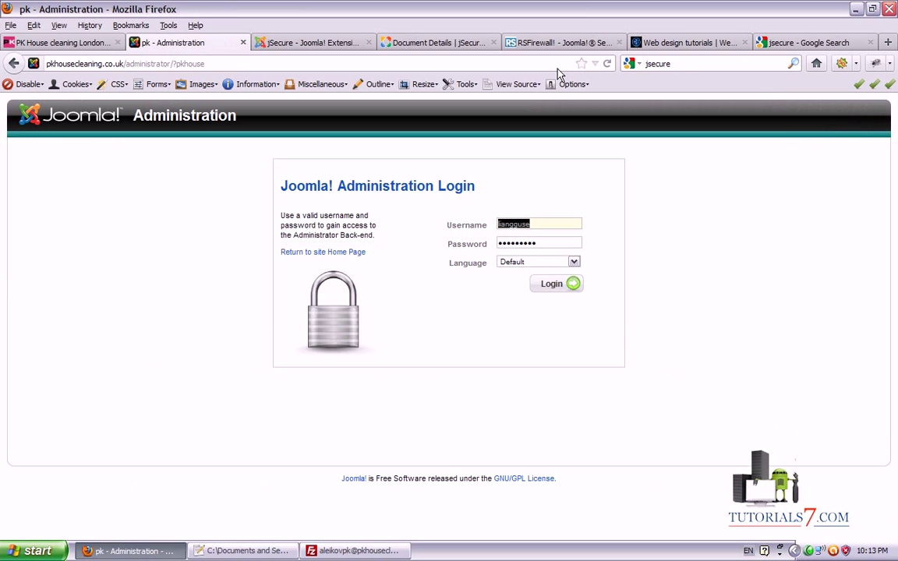
Log in to the Joomla administration with the prefilled username and password.
click(696, 64)
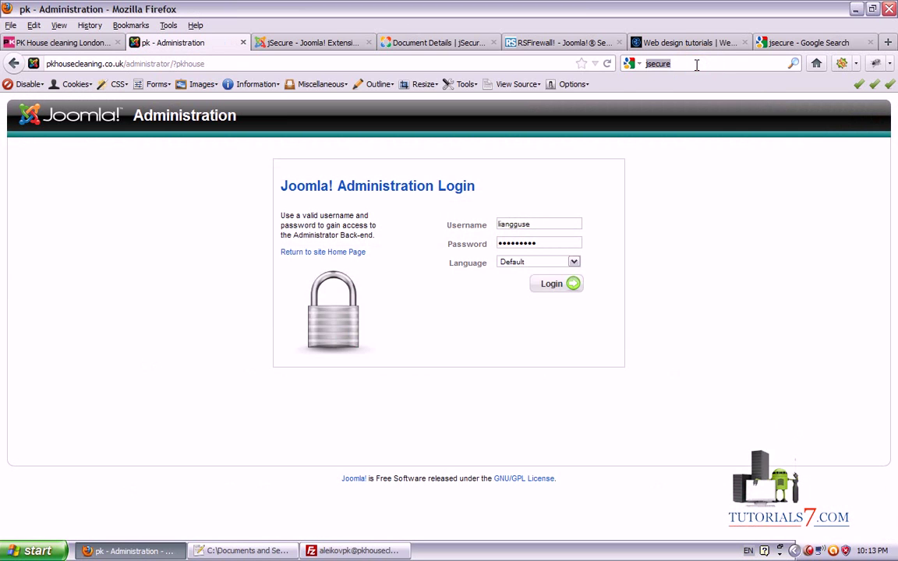
click(560, 285)
key(Return)
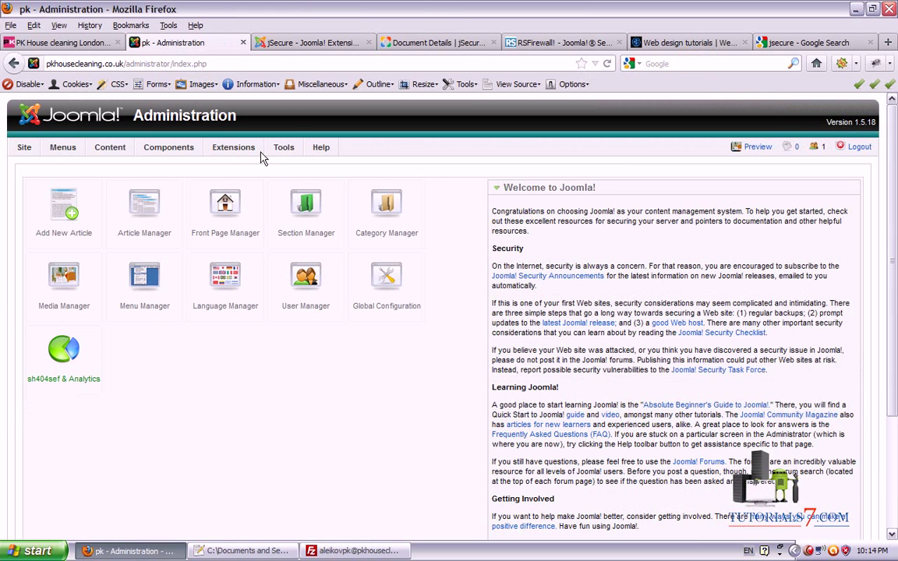
Review the custom .htaccess item in the Notepad++ checklist and locate the .htaccess file on the desktop.
mouse_move(236, 151)
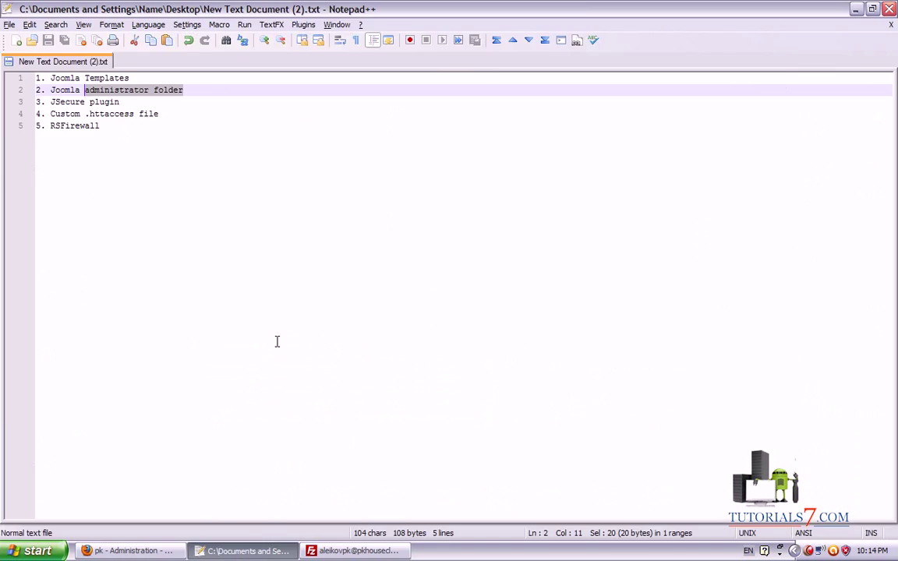
drag(163, 114, 27, 116)
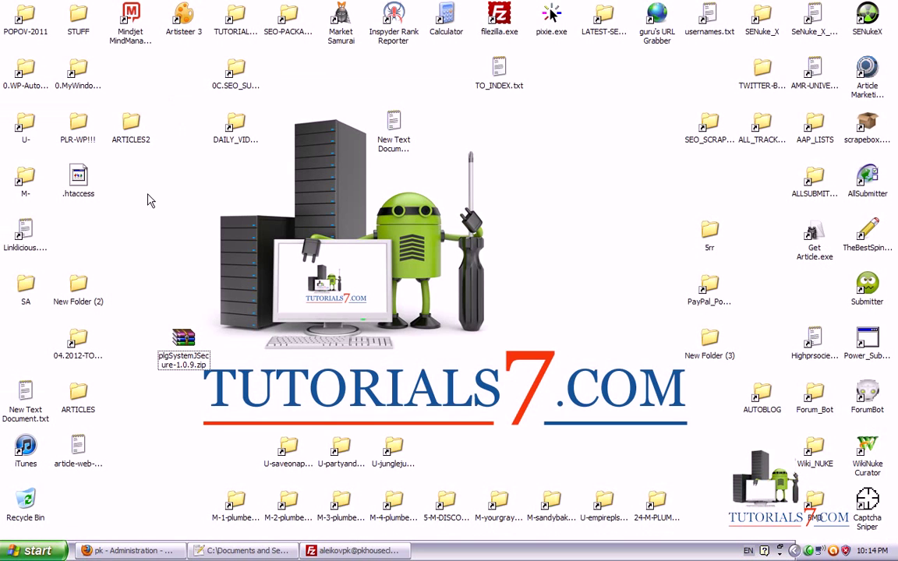
click(70, 170)
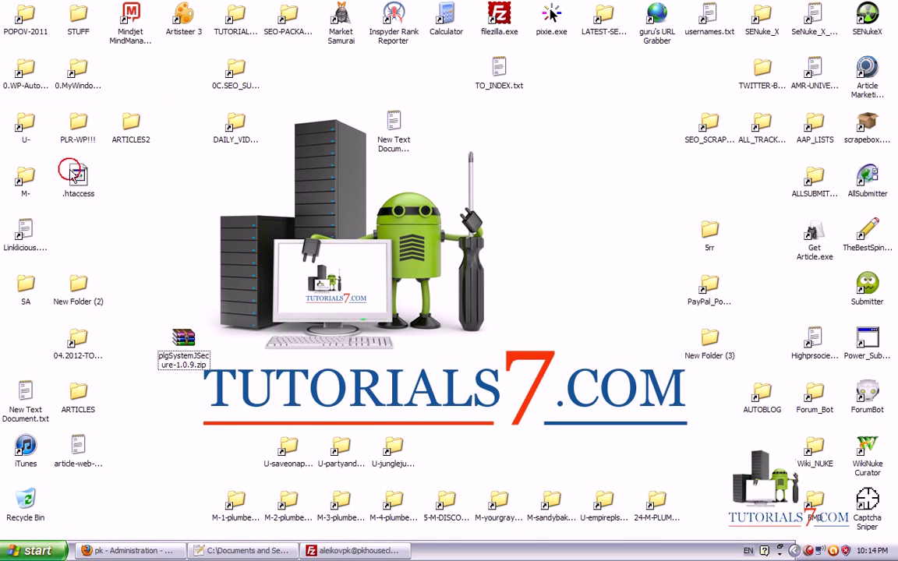
click(162, 209)
Switch to FileZilla, open the remote /web/administrator folder and upload the desktop's .htaccess file into it.
click(347, 551)
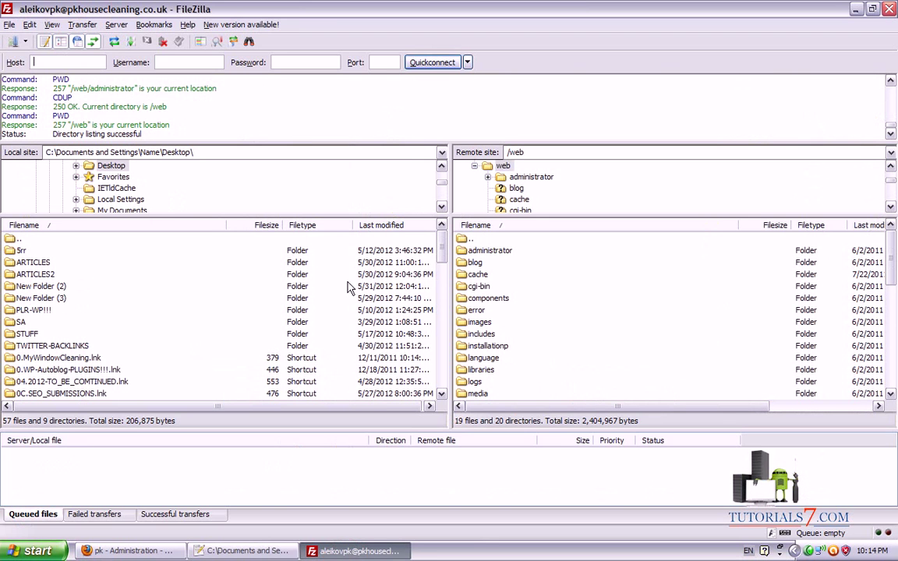
double_click(499, 250)
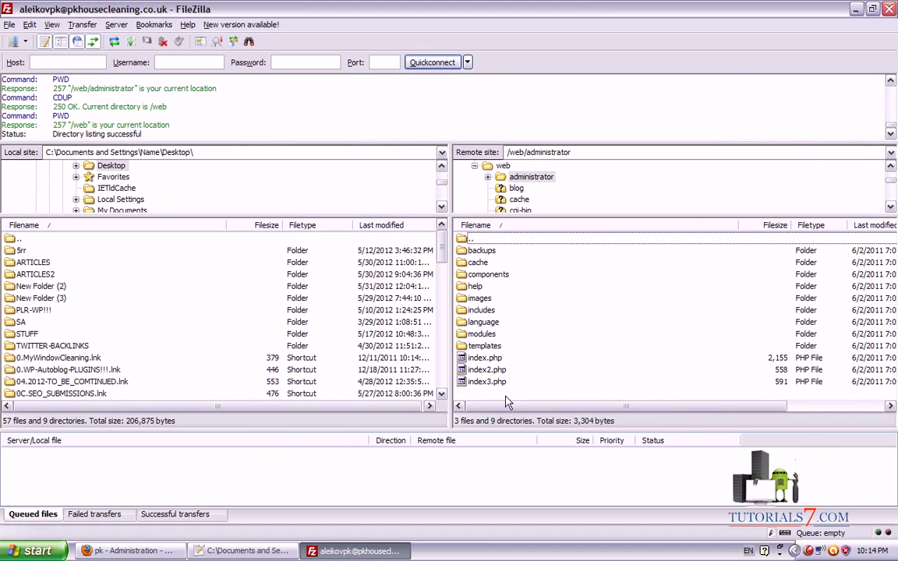
key(super+d)
click(164, 247)
drag(77, 176, 568, 369)
Switch to Firefox, try to log out of the Joomla administration, and request pkhousecleaning.co.uk/administrator/ to test the block.
click(134, 551)
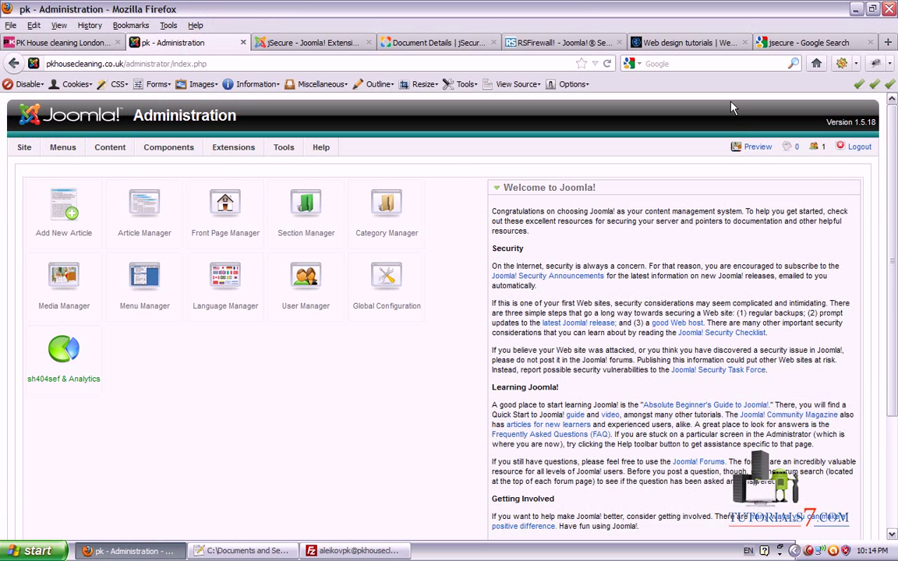
click(857, 148)
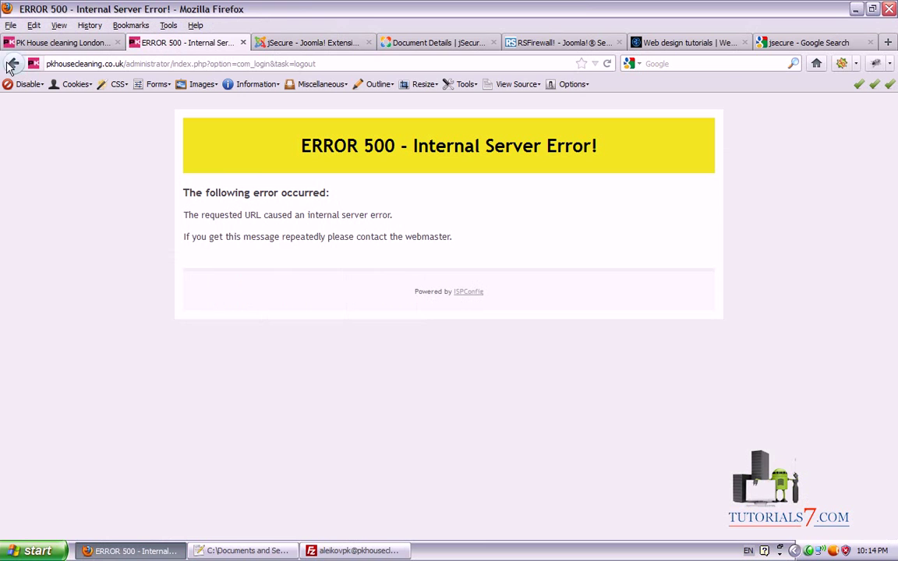
drag(172, 63, 611, 68)
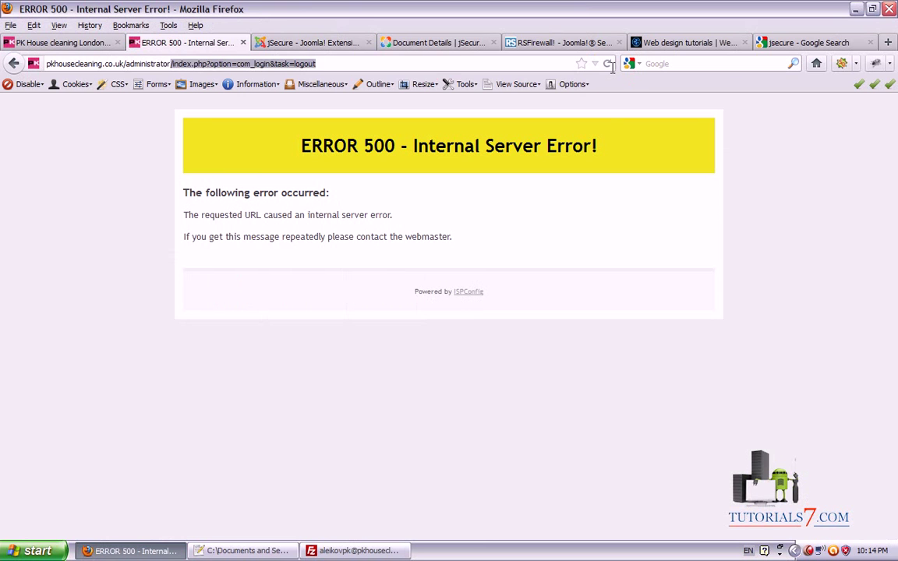
key(BackSpace)
key(Return)
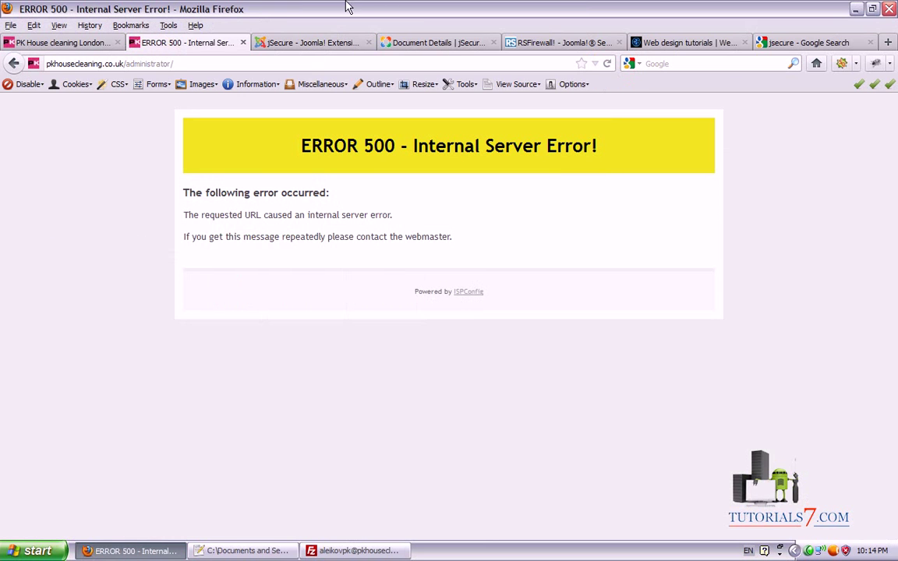
Switch to FileZilla and rename .htaccess in the remote administrator folder as .htaccess.txt.
click(335, 550)
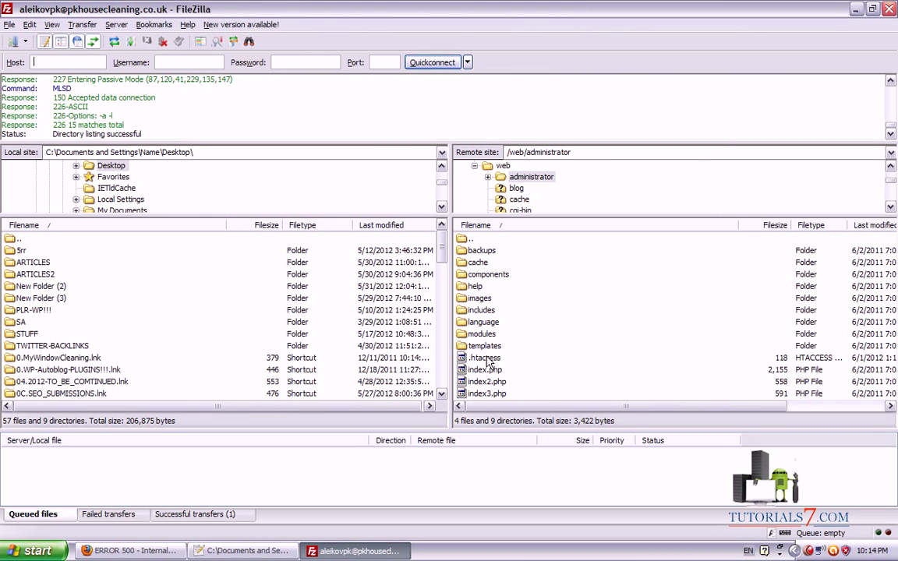
click(80, 65)
click(487, 370)
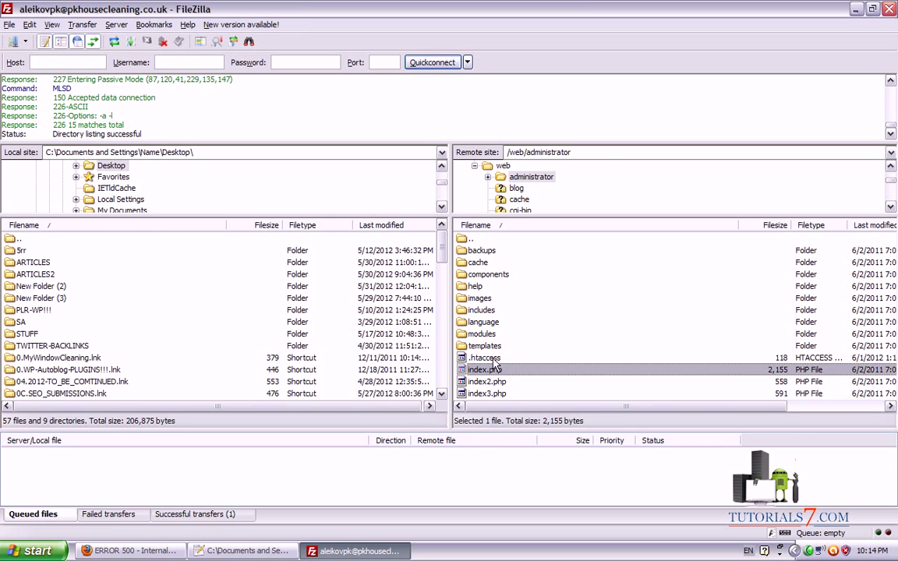
click(499, 358)
click(505, 358)
click(507, 358)
text(.txt)
key(Return)
Switch back to Firefox and reload pkhousecleaning.co.uk/administrator/ to check access to the administration.
click(234, 551)
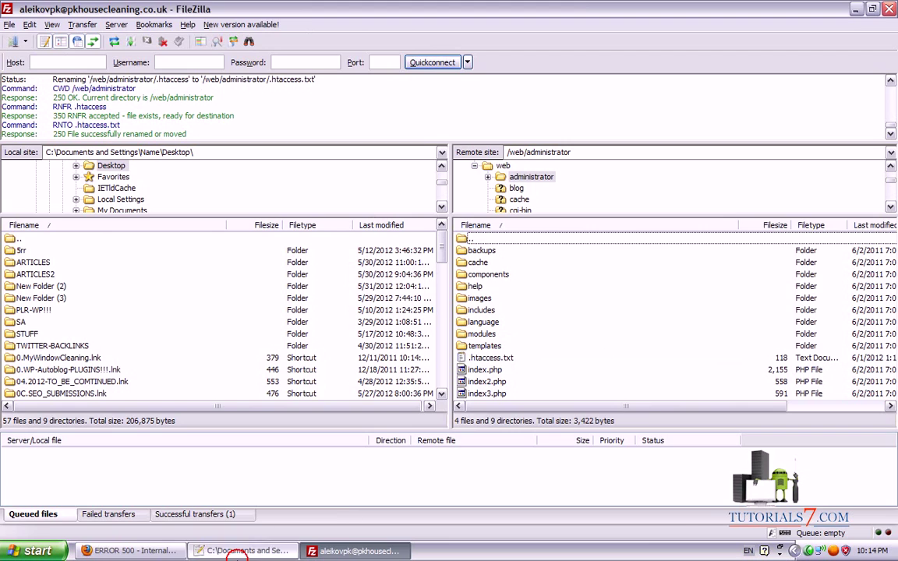
click(95, 554)
click(276, 62)
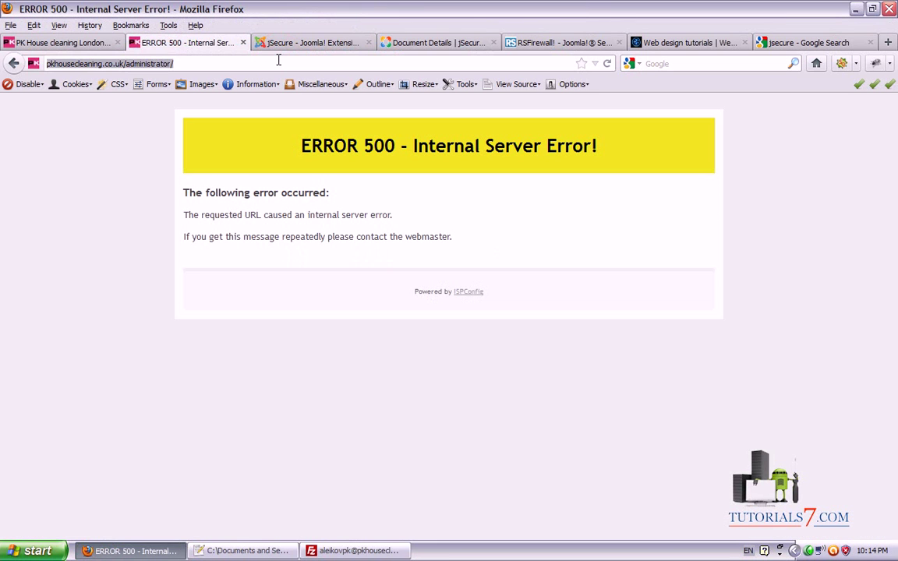
key(Return)
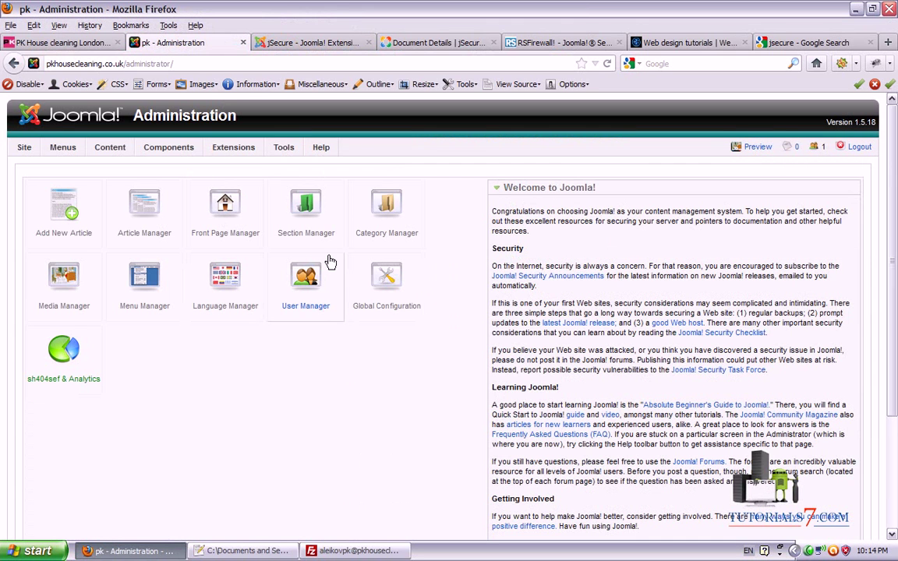
click(323, 550)
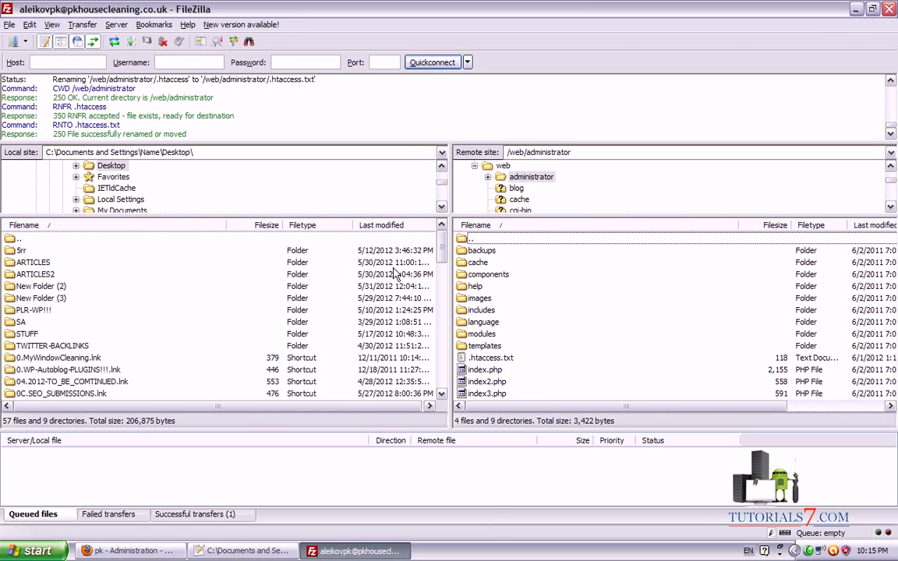
key(super)
click(156, 549)
click(144, 550)
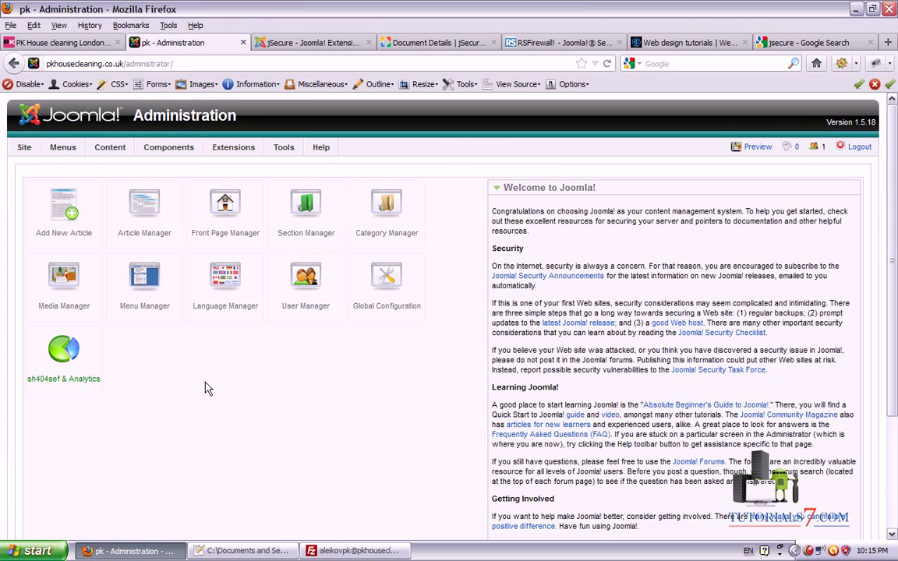
mouse_move(162, 396)
mouse_down()
mouse_move(191, 353)
mouse_move(179, 474)
mouse_move(247, 491)
mouse_up()
mouse_move(304, 386)
mouse_down()
mouse_move(341, 421)
mouse_move(374, 353)
mouse_up()
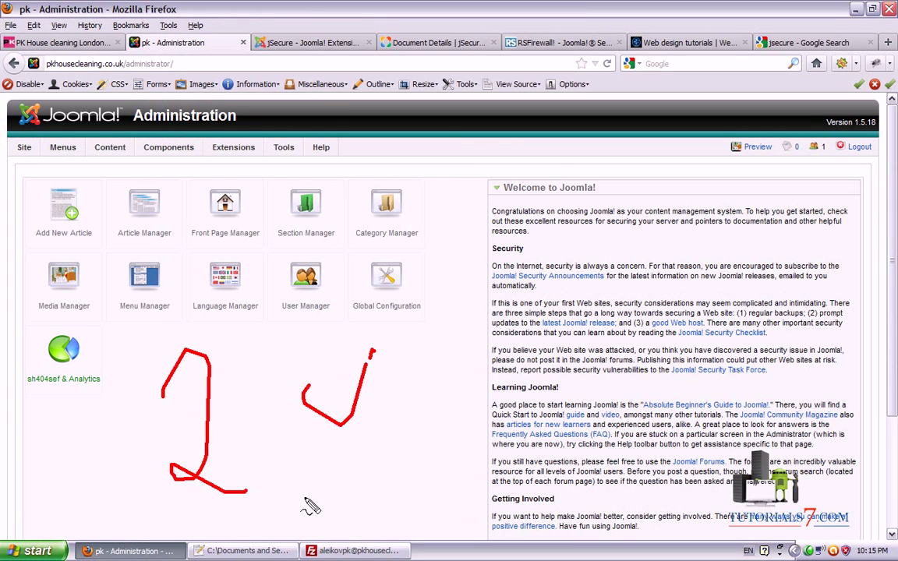
Switch to FileZilla and rename the remote .htaccess.txt file back to .htaccess.
click(352, 554)
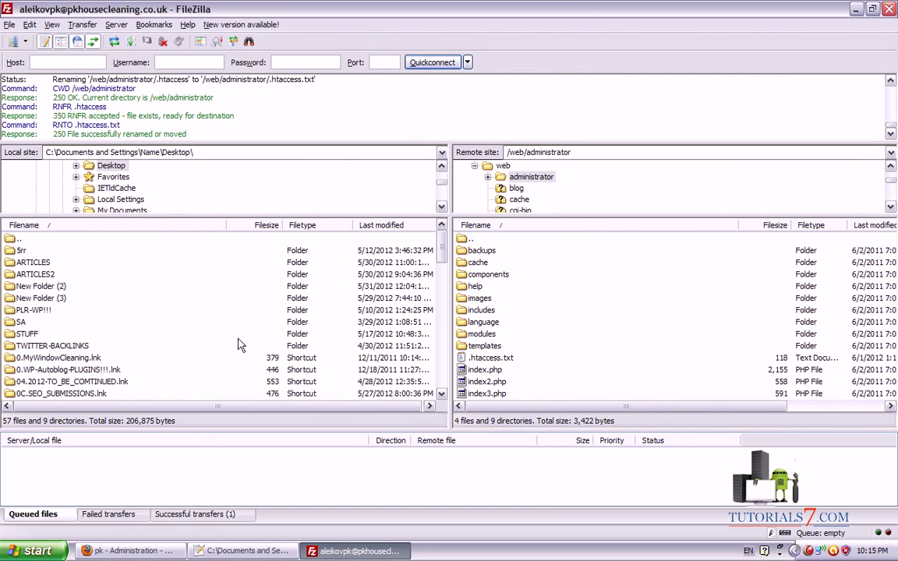
click(492, 358)
key(F2)
key(Return)
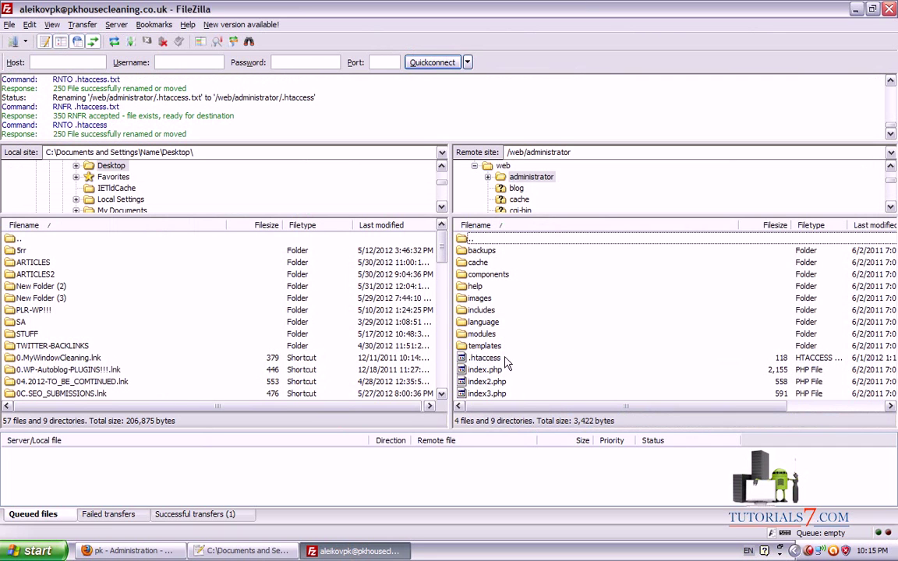
Rename the remote .htaccess file as .htaccess.txt again to disable the block.
click(511, 362)
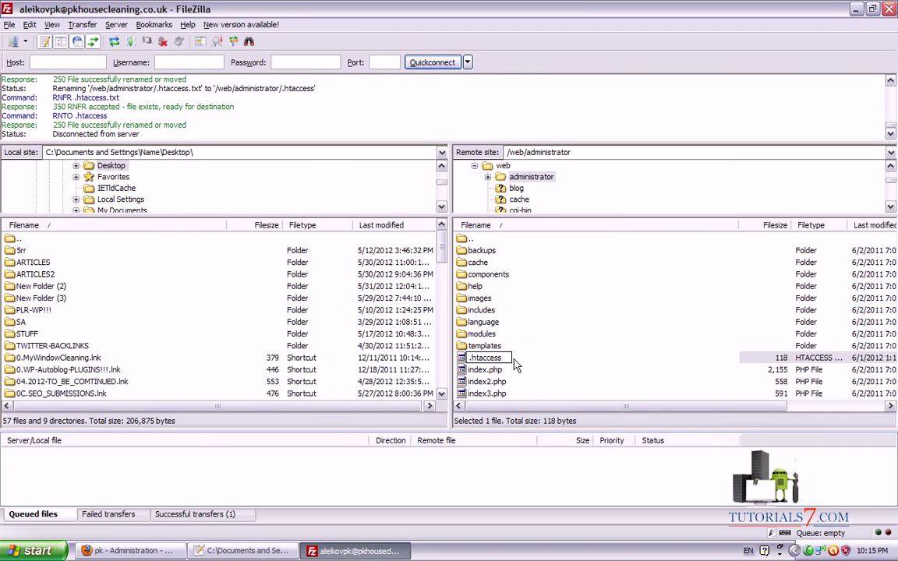
text(.txt)
key(Return)
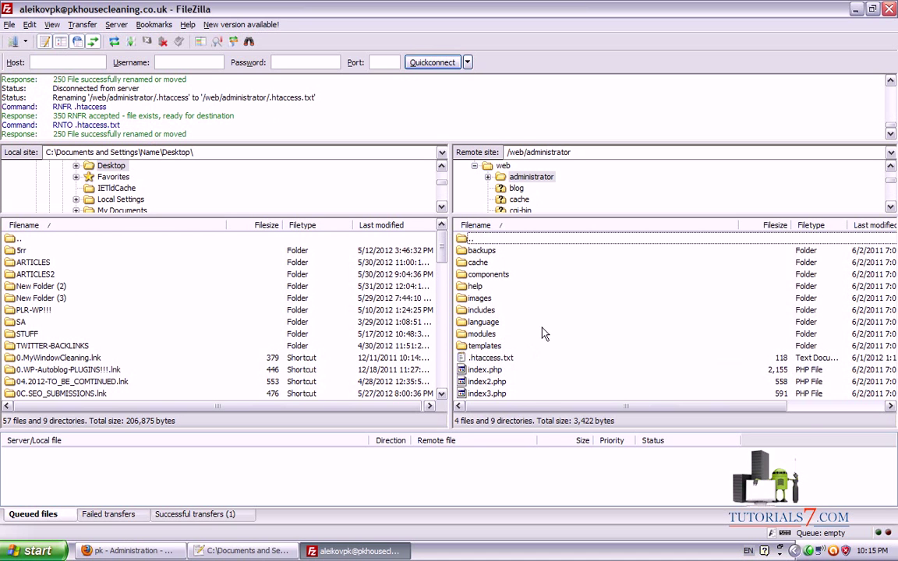
click(131, 550)
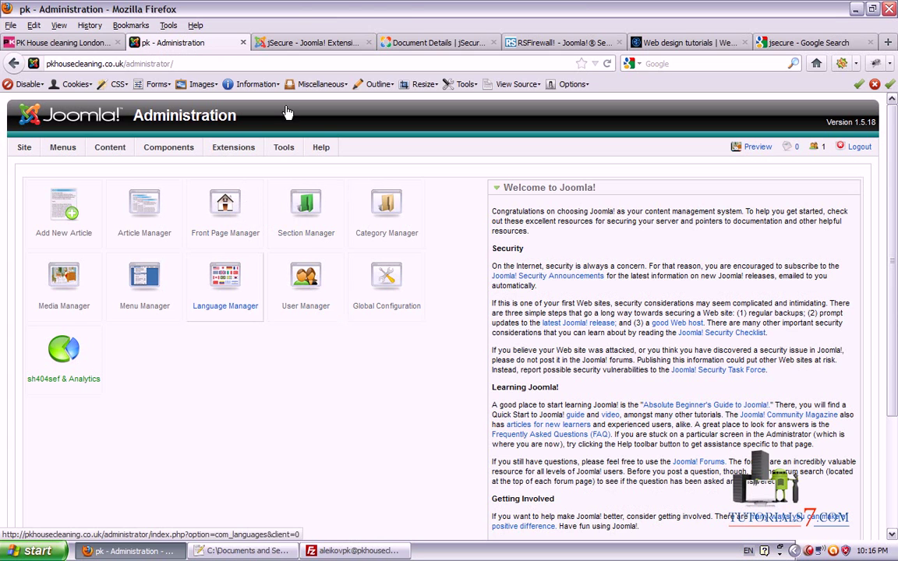
key(super+d)
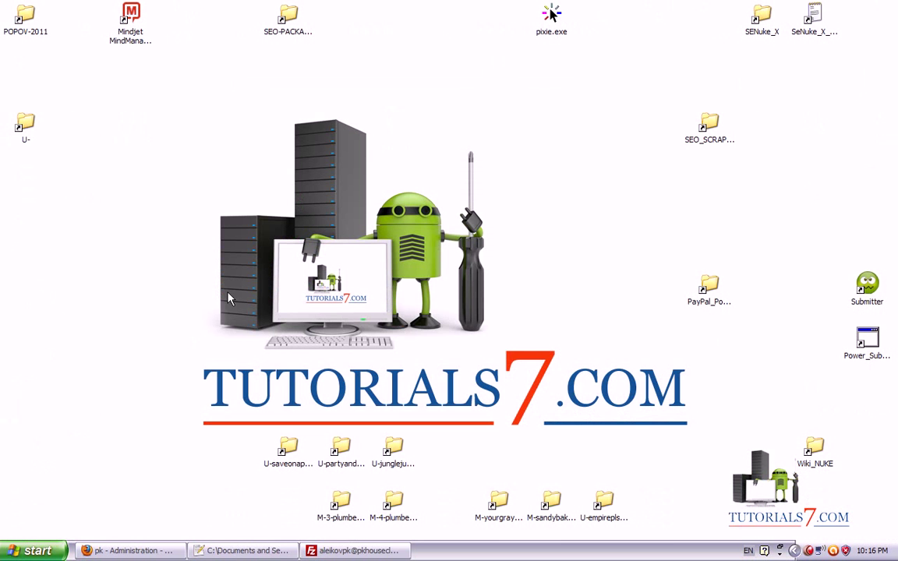
click(173, 211)
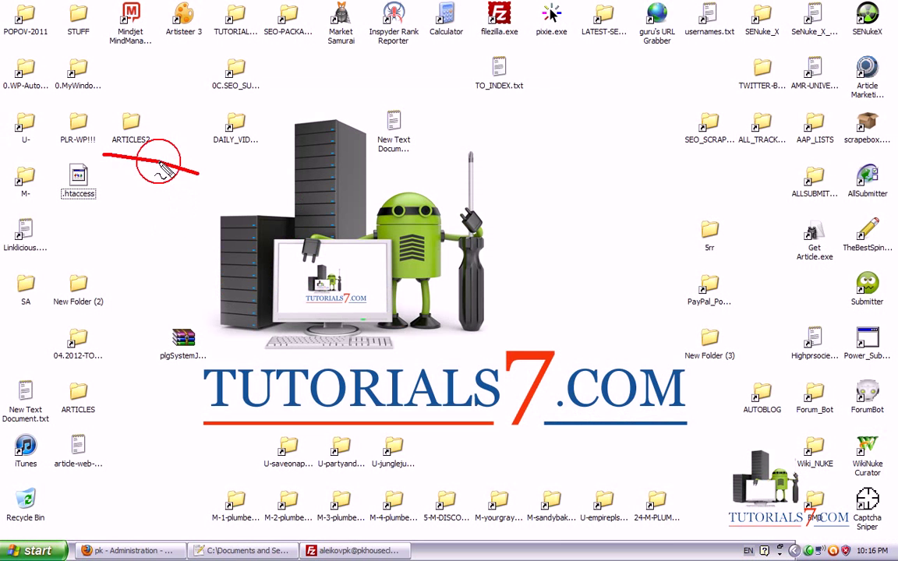
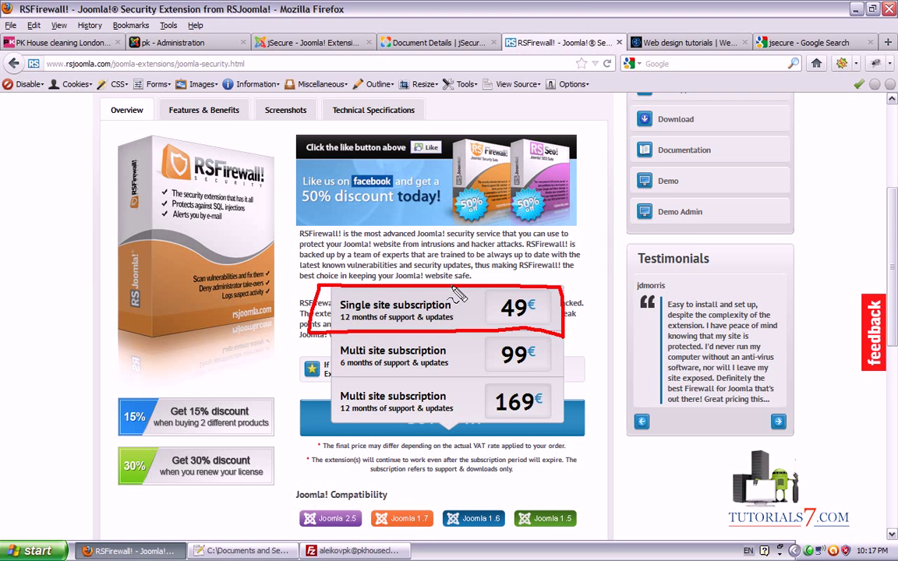
Outline the 6-month multi site subscription offer and its price with the screen pen, and clear the marks.
mouse_move(326, 337)
mouse_down()
mouse_move(326, 377)
mouse_move(481, 376)
mouse_move(559, 358)
mouse_move(520, 335)
mouse_move(388, 340)
mouse_up()
mouse_move(555, 343)
mouse_down()
mouse_move(480, 346)
mouse_move(566, 367)
mouse_up()
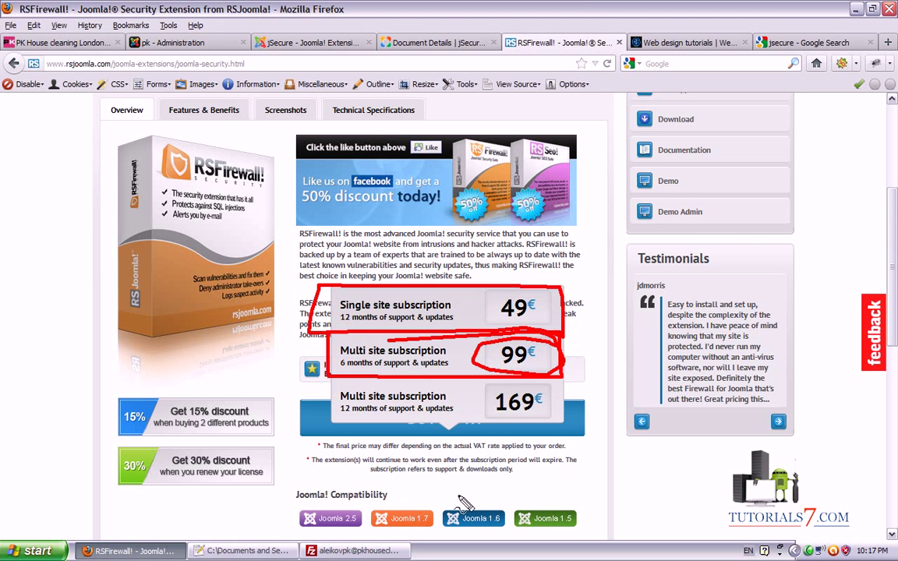
key(Escape)
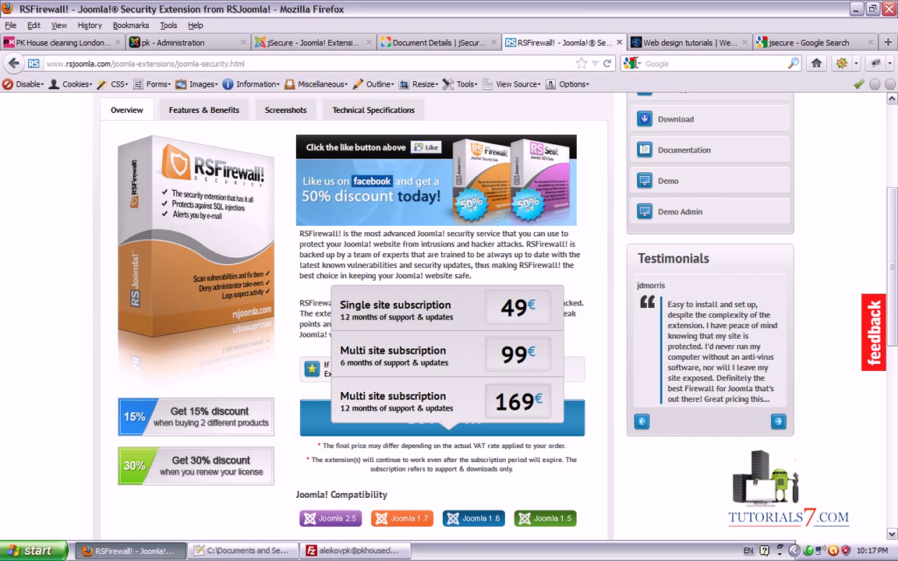
Search Google for "rsfirewall" and open the RSFirewall! Joomla security extension page on rsjoomla.com.
click(798, 42)
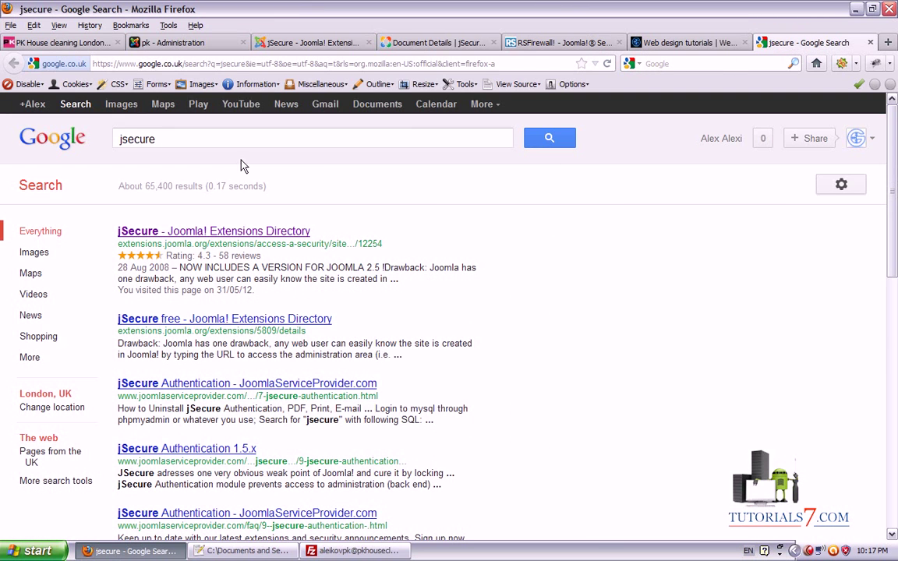
double_click(192, 141)
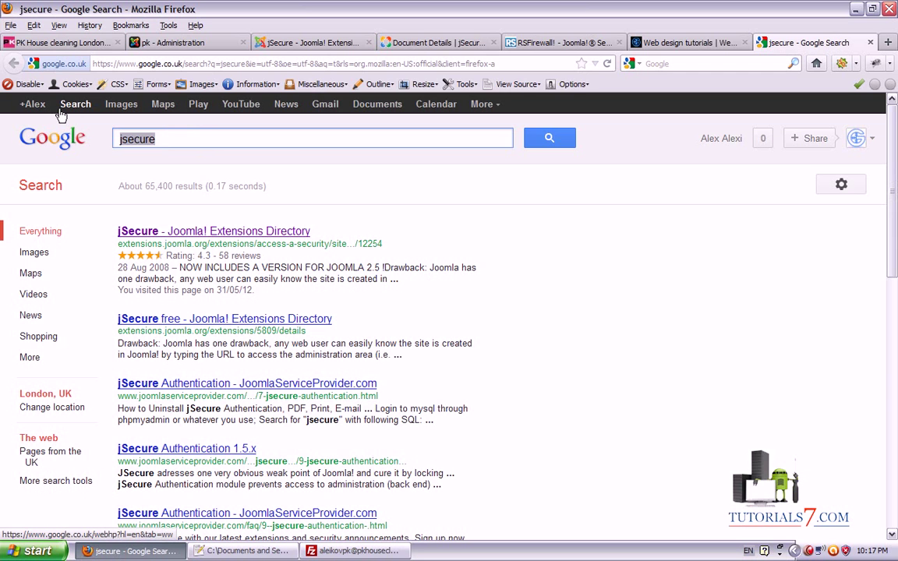
text(rs)
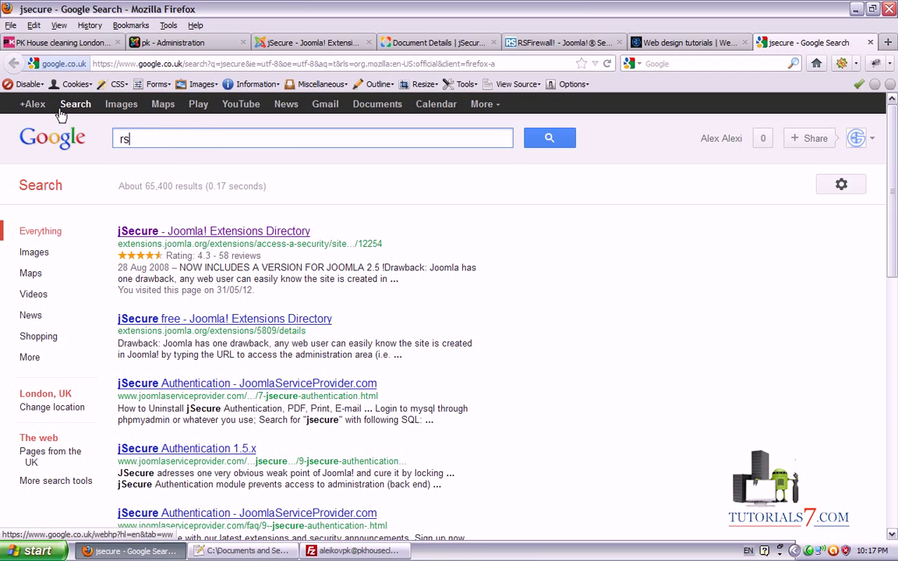
text(firewall)
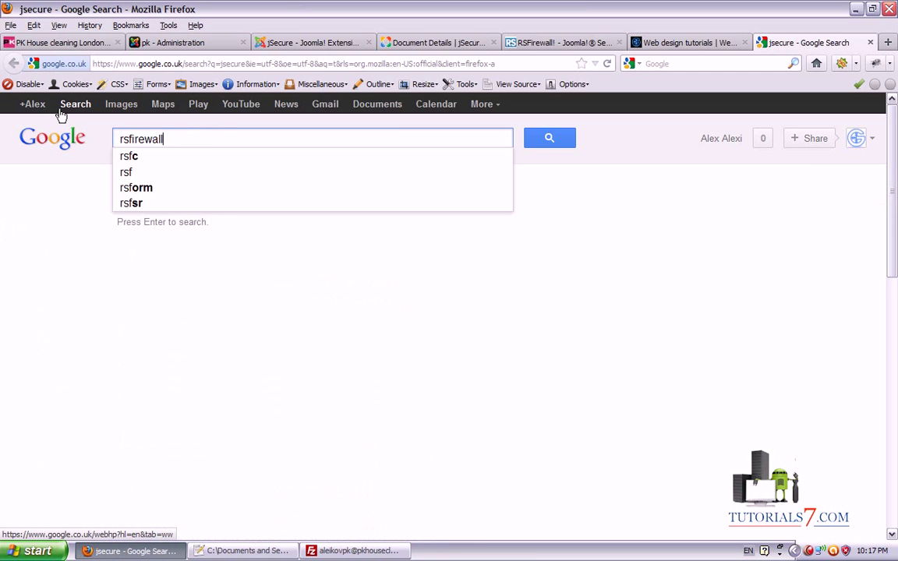
key(Return)
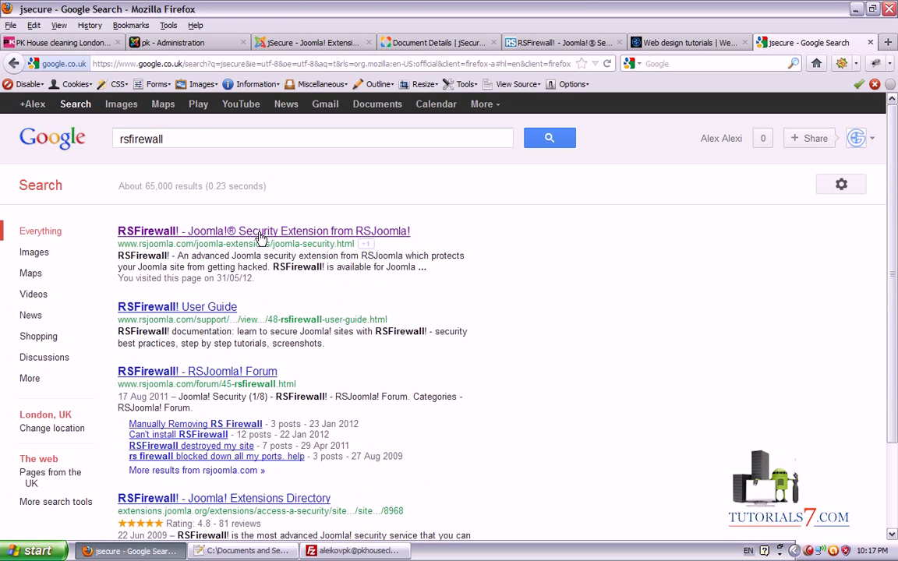
click(226, 227)
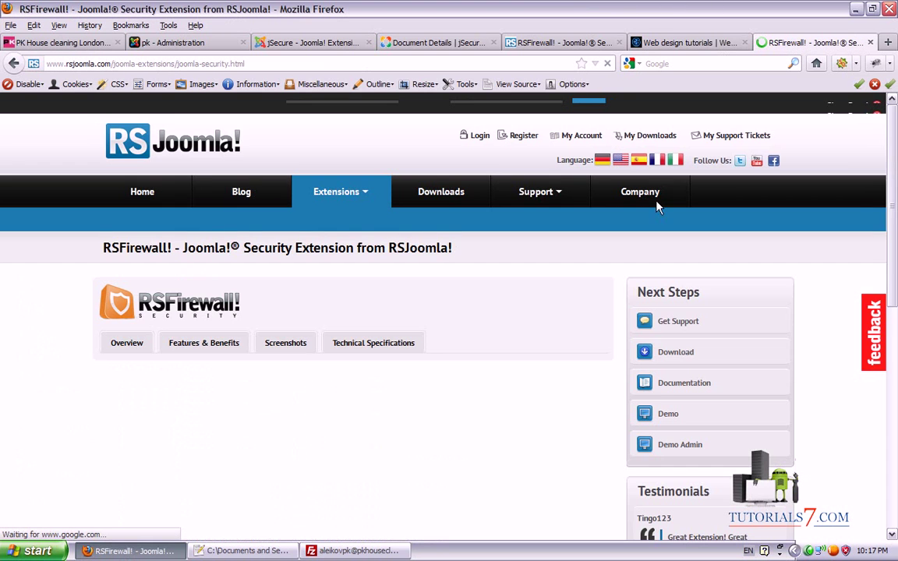
Show the Features & Benefits of RSFirewall! and look through the listed protections.
scroll(555, 221, down, 3)
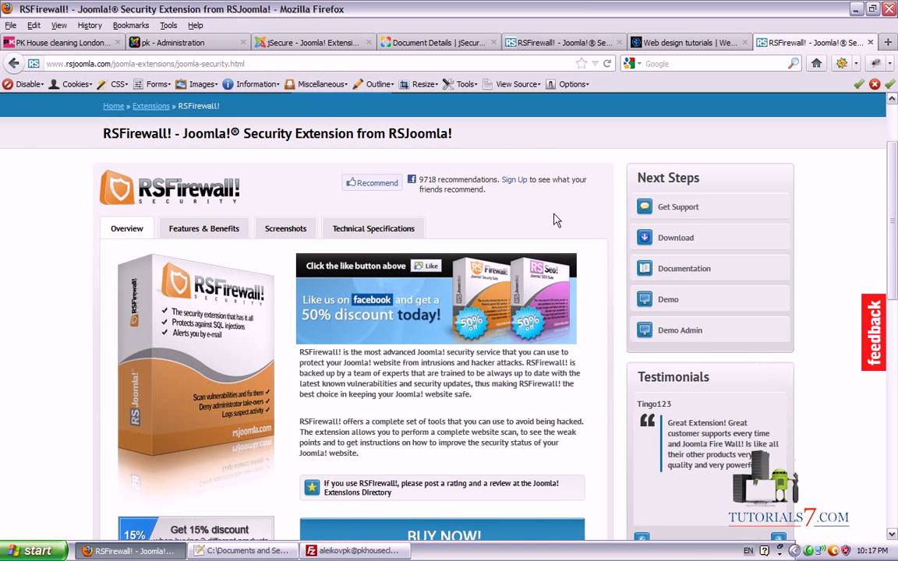
click(201, 231)
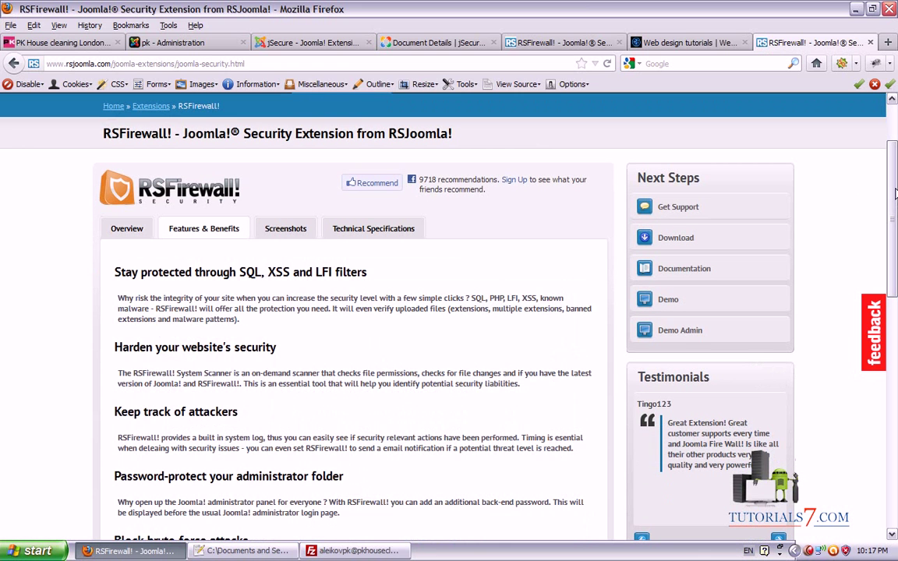
scroll(891, 187, down, 2)
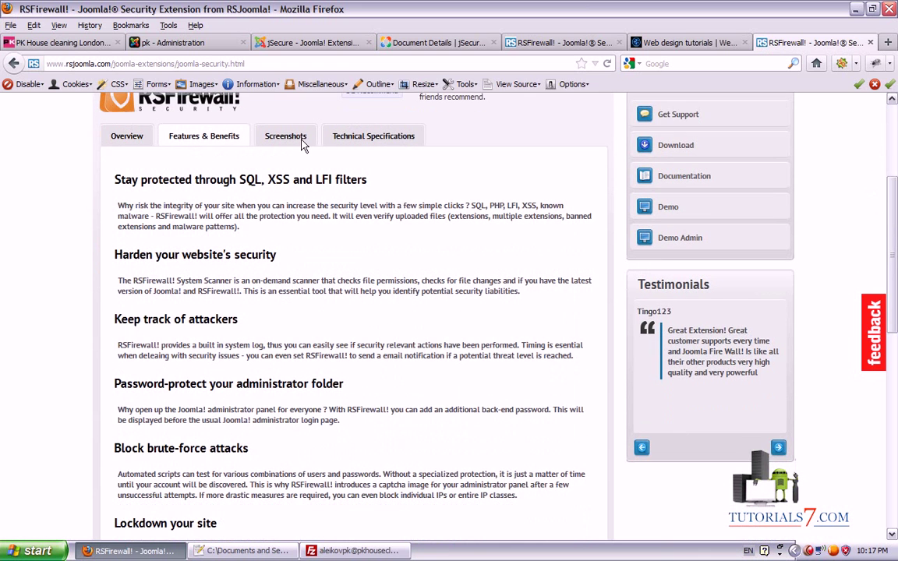
scroll(895, 232, down, 2)
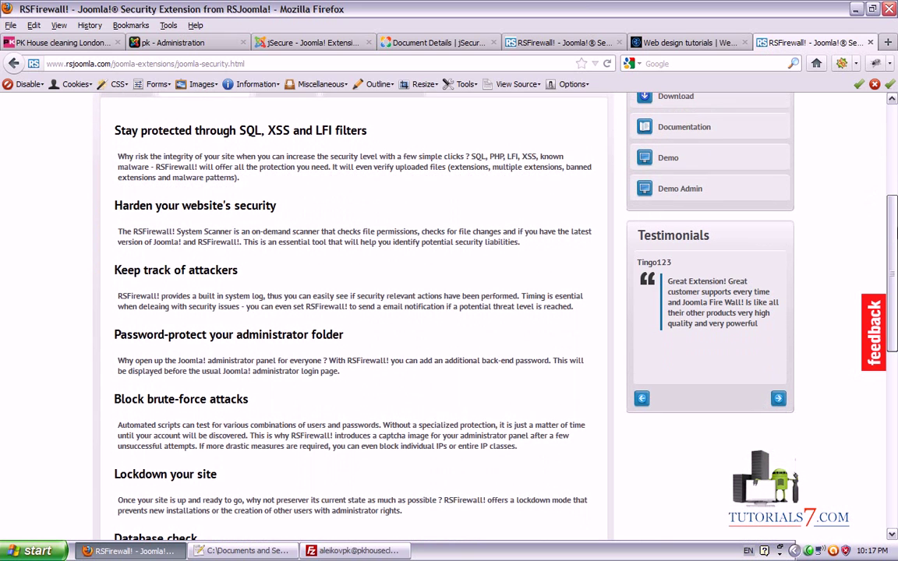
Mark the SQL/XSS/LFI filter, website hardening and administrator folder password headings with the screen pen, write "DOS" beside them, and clear the marks.
mouse_move(117, 150)
mouse_down()
mouse_move(223, 141)
mouse_move(344, 150)
mouse_move(234, 113)
mouse_move(97, 117)
mouse_move(96, 141)
mouse_up()
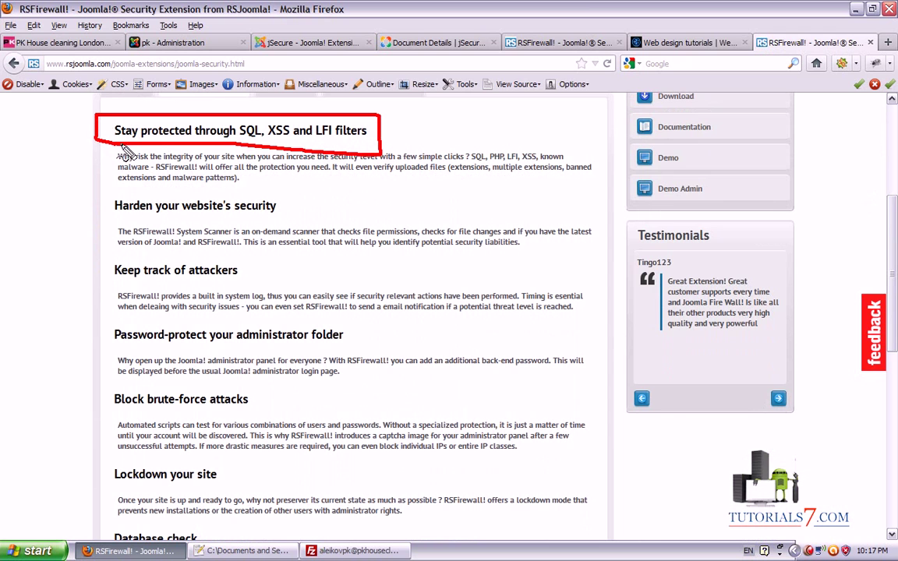
mouse_move(104, 192)
mouse_down()
mouse_move(308, 191)
mouse_move(173, 221)
mouse_up()
mouse_move(289, 226)
mouse_down()
mouse_move(81, 196)
mouse_move(101, 192)
mouse_up()
drag(415, 191, 414, 240)
mouse_move(417, 185)
mouse_down()
mouse_move(471, 215)
mouse_move(415, 235)
mouse_up()
mouse_move(512, 208)
mouse_down()
mouse_move(516, 201)
mouse_move(499, 236)
mouse_up()
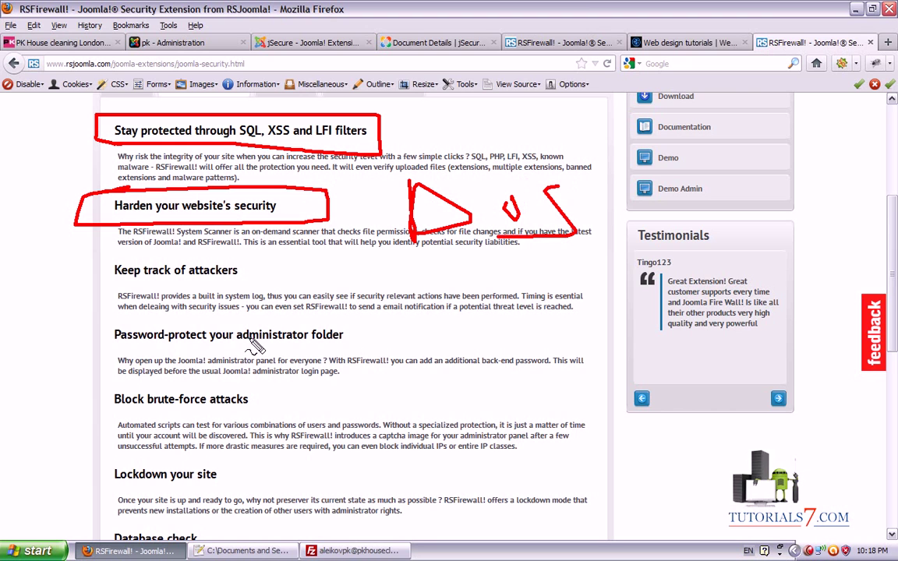
mouse_move(109, 356)
mouse_down()
mouse_move(355, 346)
mouse_move(129, 320)
mouse_move(109, 355)
mouse_up()
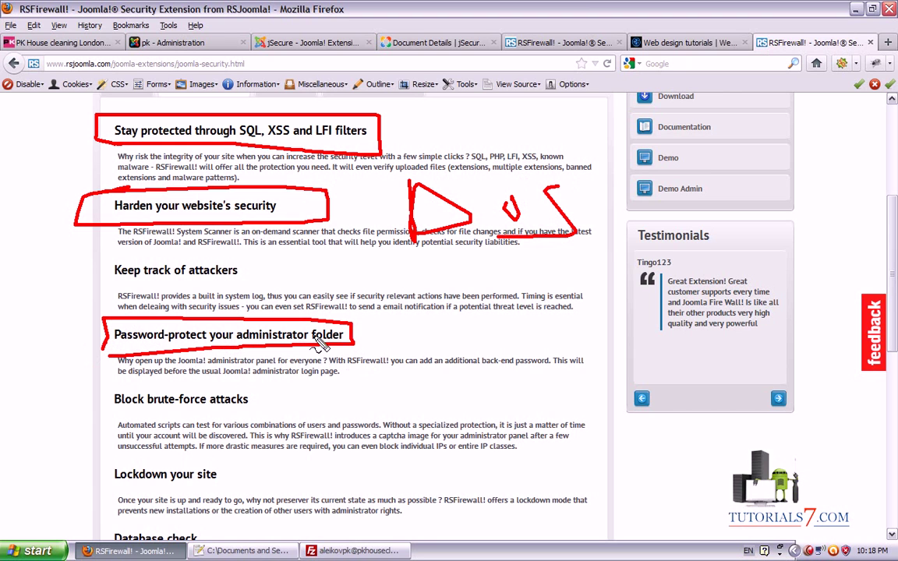
drag(311, 433, 316, 351)
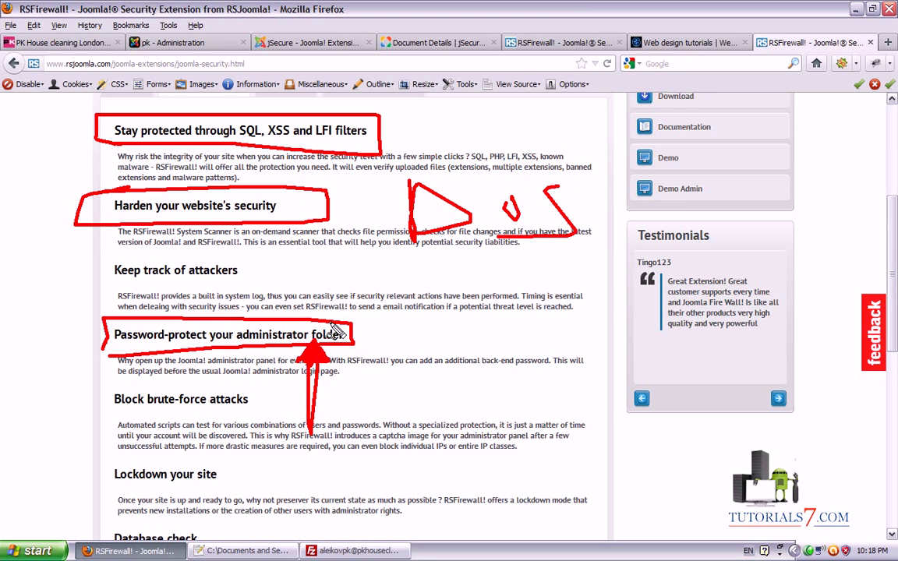
key(Escape)
Switch to the RSFirewall! component in the golearnweb.com administration and perform the System Check.
click(655, 42)
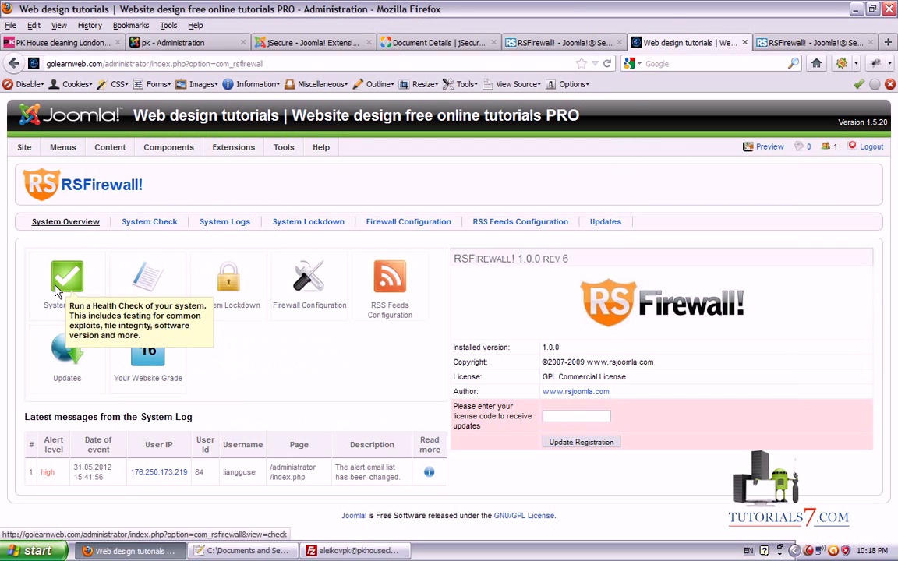
mouse_move(24, 209)
mouse_down()
mouse_move(146, 246)
mouse_move(667, 245)
mouse_move(390, 212)
mouse_move(116, 197)
mouse_up()
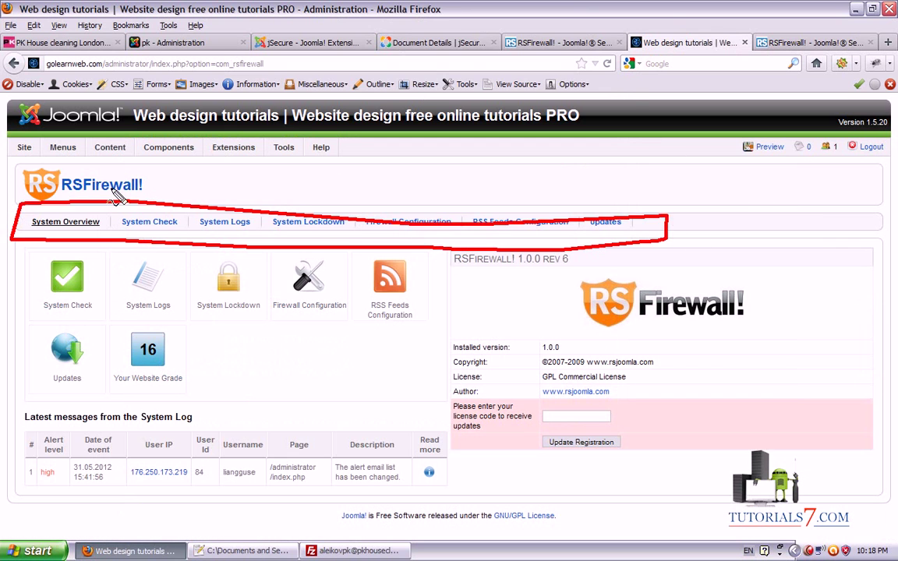
click(142, 223)
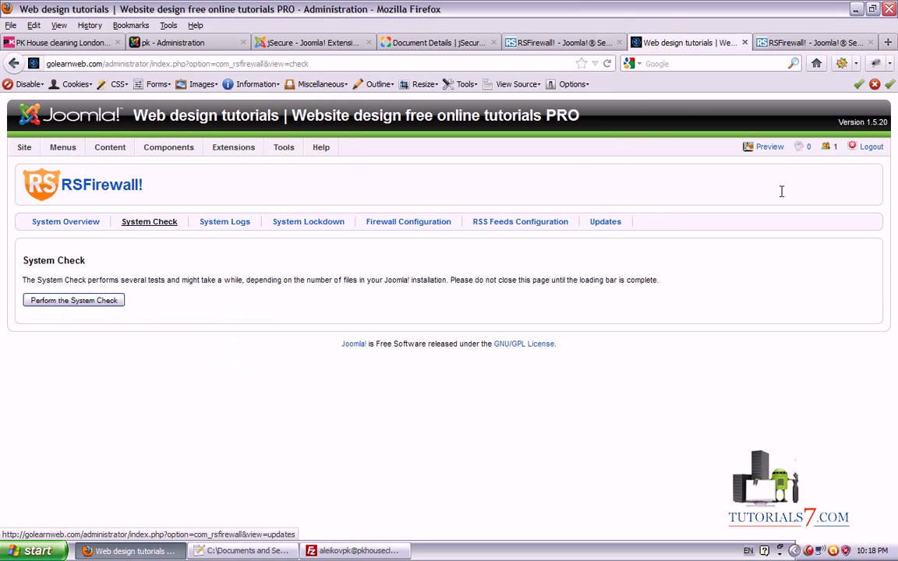
click(58, 301)
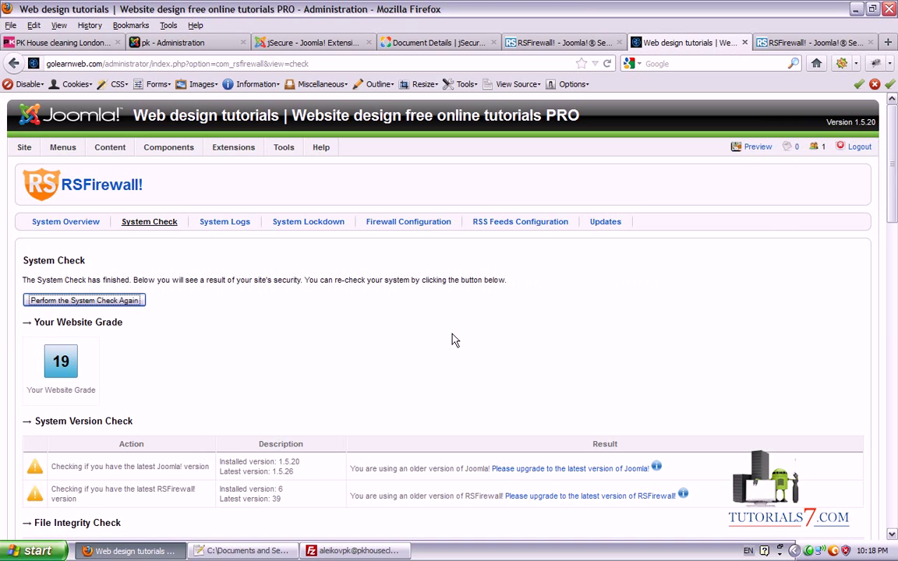
Examine the website grade in the System Check results and point to it with a hand-drawn arrow.
drag(891, 168, 891, 189)
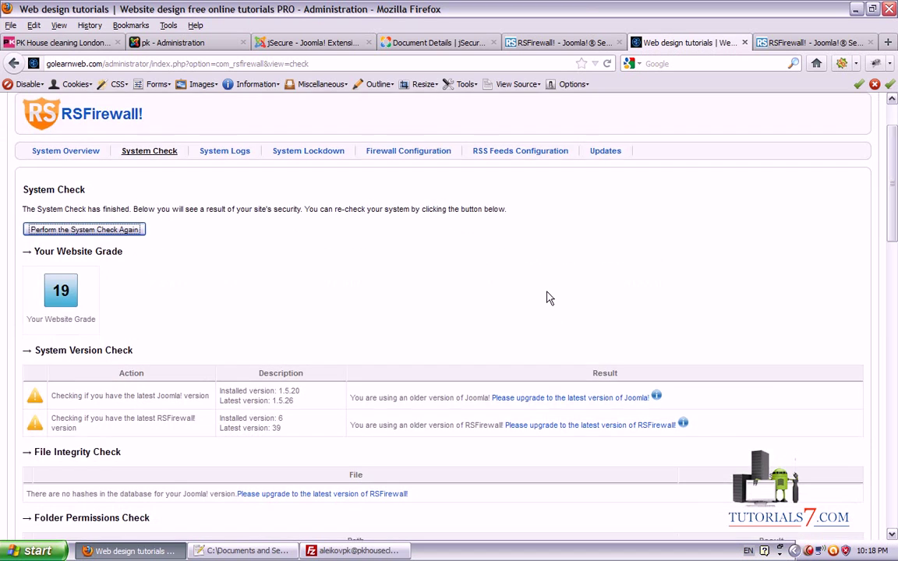
drag(132, 295, 532, 270)
drag(188, 276, 178, 331)
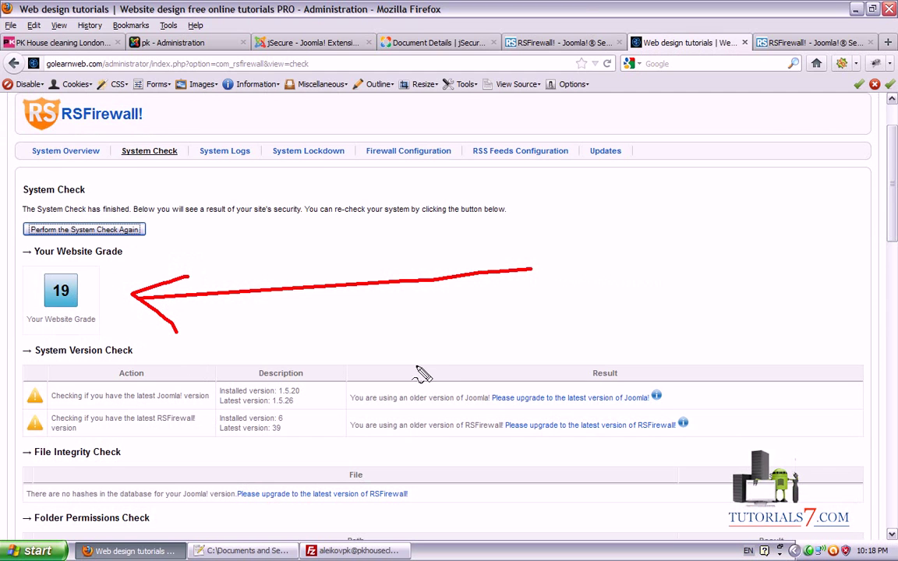
Point out the Folder Permissions Check and have RSFirewall! fix the folders with permissions higher than 755.
drag(891, 166, 889, 207)
scroll(891, 213, down, 4)
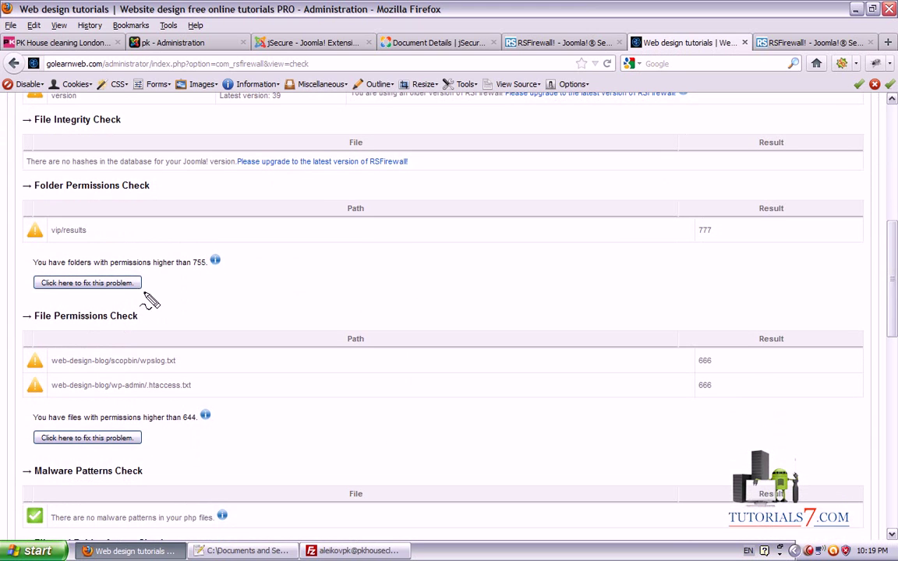
drag(165, 285, 443, 281)
mouse_move(189, 273)
mouse_down()
mouse_move(168, 297)
mouse_move(238, 271)
mouse_move(194, 247)
mouse_move(187, 263)
mouse_up()
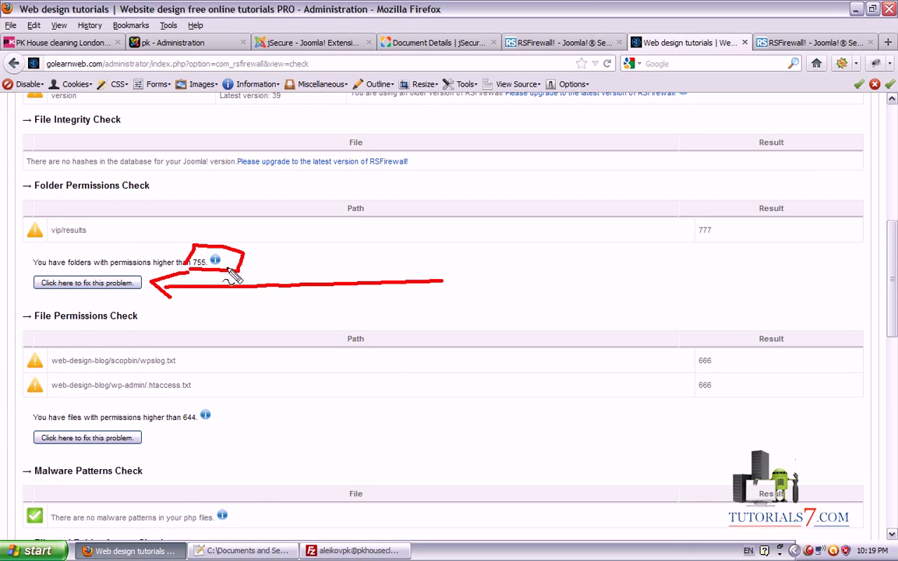
click(41, 282)
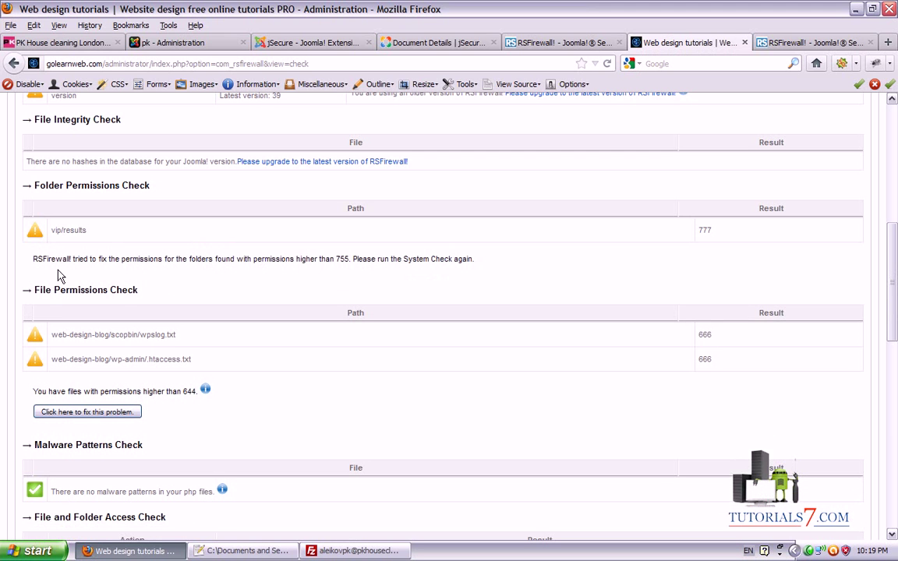
Outline the folder permissions fix note and the vip/results permission value with the screen pen, and clear the marks.
drag(889, 245, 895, 283)
mouse_move(26, 156)
mouse_down()
mouse_move(437, 166)
mouse_move(483, 134)
mouse_move(33, 148)
mouse_up()
drag(583, 121, 586, 158)
mouse_move(623, 126)
mouse_down()
mouse_move(620, 178)
mouse_move(597, 157)
mouse_up()
drag(686, 135, 677, 138)
mouse_move(710, 105)
mouse_down()
mouse_move(694, 124)
mouse_move(731, 126)
mouse_move(729, 113)
mouse_up()
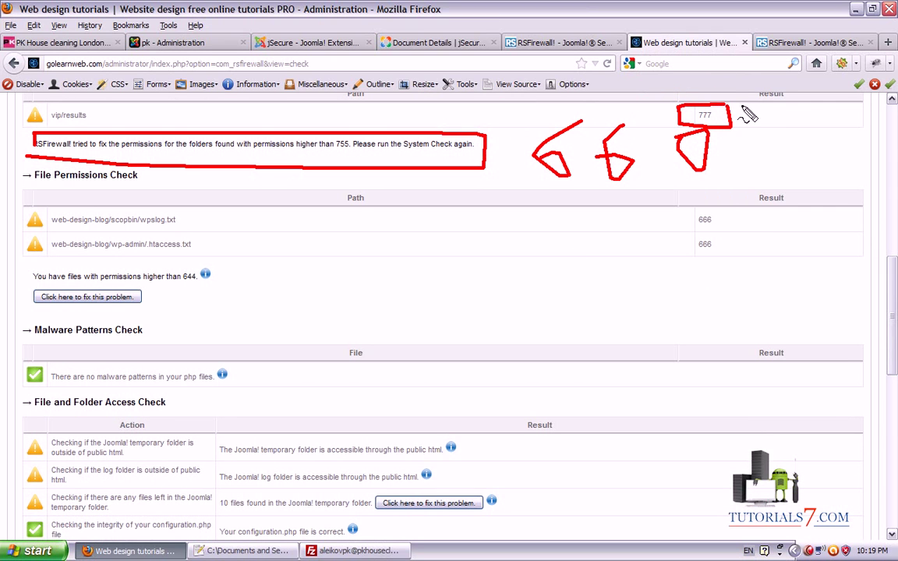
key(Escape)
Review the System Logs entries and the System Lockdown page of RSFirewall!, pointing to each with a hand-drawn arrow.
mouse_move(894, 308)
mouse_down()
mouse_move(893, 403)
mouse_move(894, 31)
mouse_up()
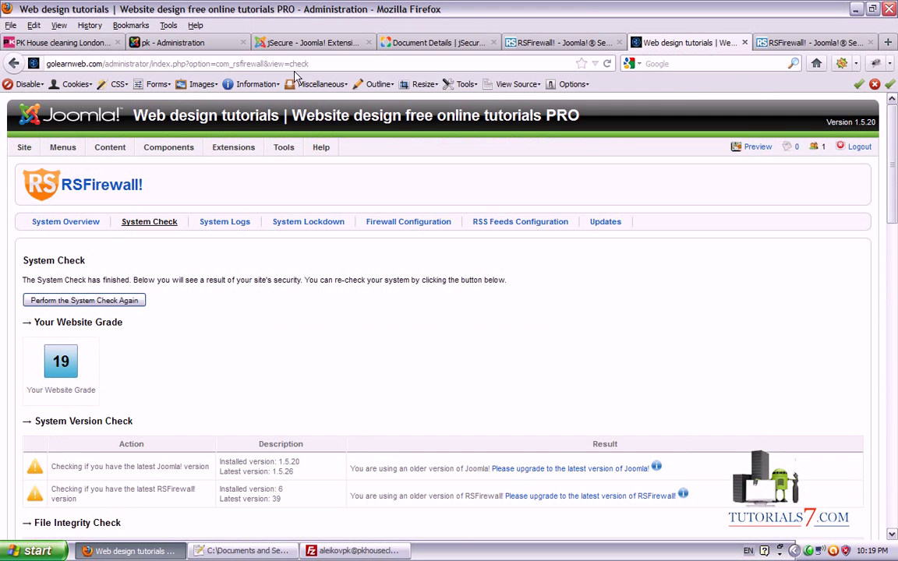
click(224, 223)
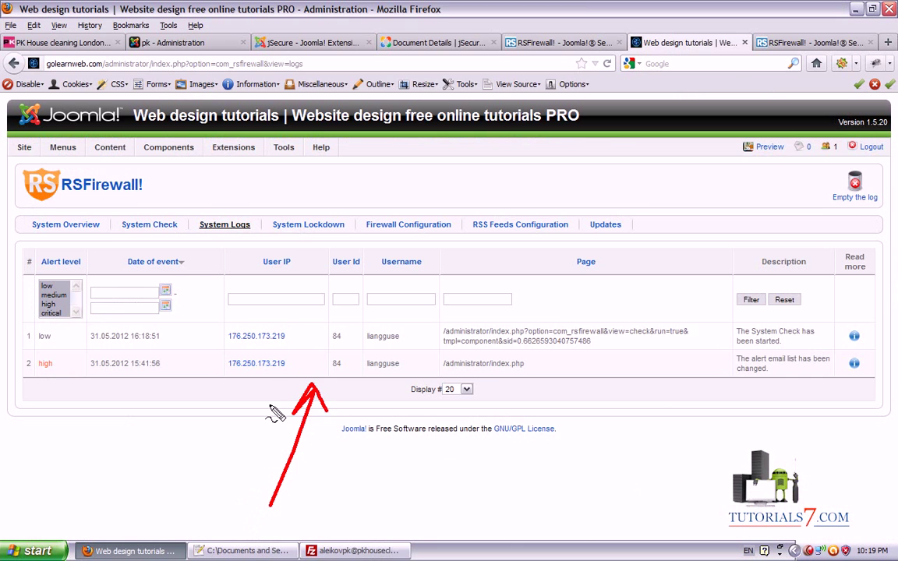
click(299, 225)
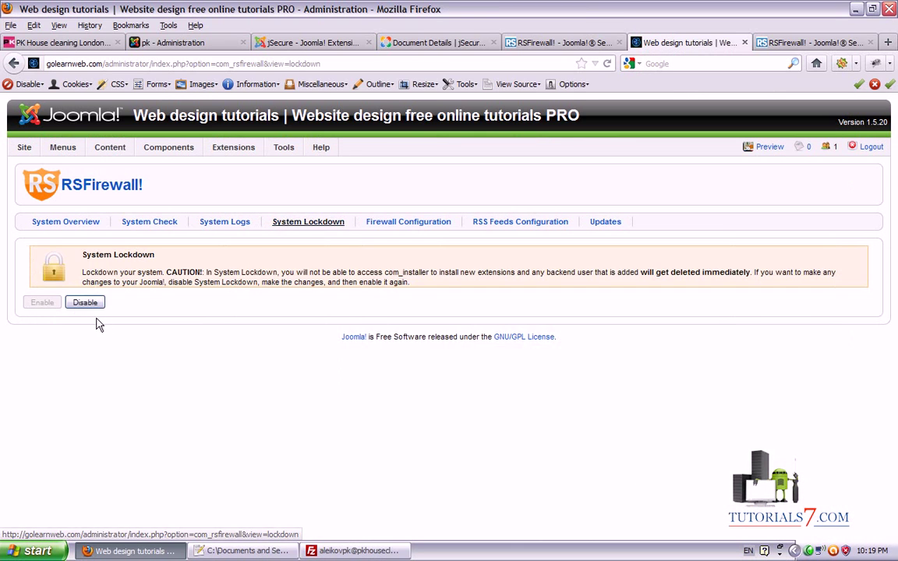
mouse_move(194, 484)
mouse_down()
mouse_move(177, 327)
mouse_move(160, 314)
mouse_move(201, 308)
mouse_move(161, 318)
mouse_move(189, 304)
mouse_up()
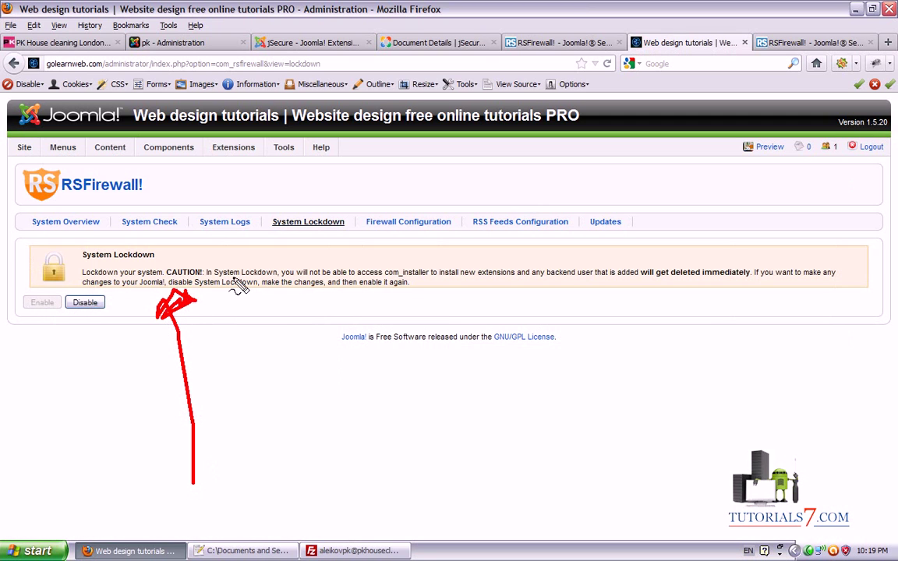
Open the Firewall Configuration, mark the RSFirewall! Access description and the Enable Master Password option, and clear the marks.
click(394, 223)
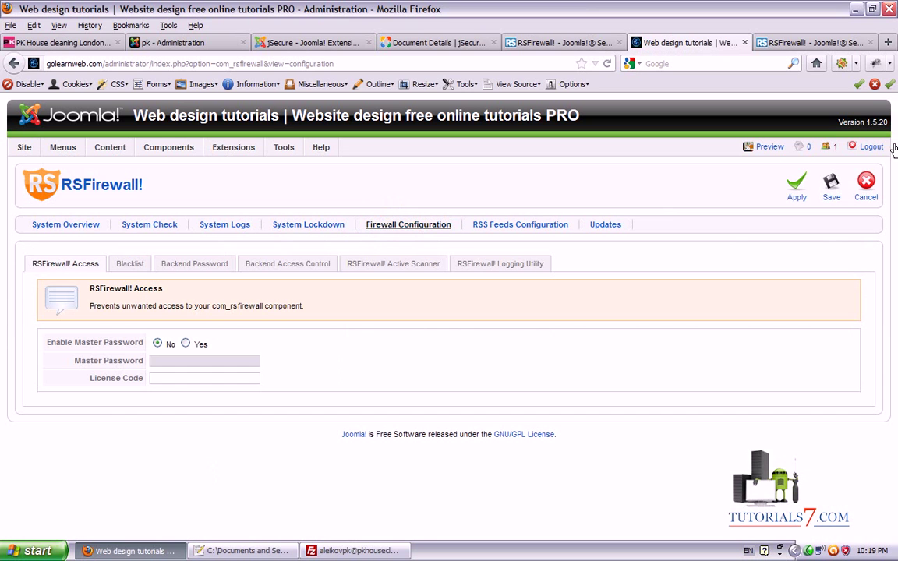
mouse_move(400, 247)
mouse_down()
mouse_move(460, 242)
mouse_move(375, 207)
mouse_move(360, 237)
mouse_up()
mouse_move(44, 348)
mouse_down()
mouse_move(210, 348)
mouse_move(164, 336)
mouse_move(49, 335)
mouse_up()
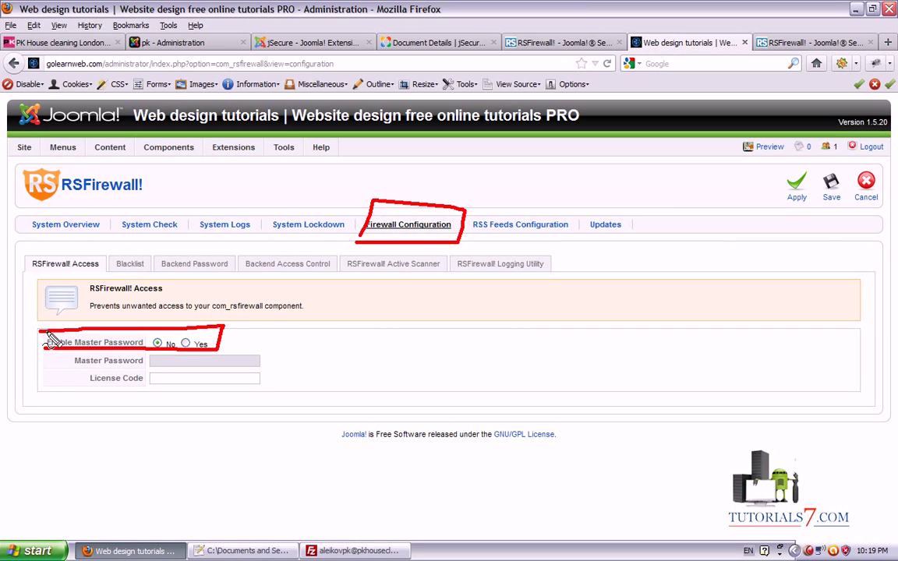
mouse_move(90, 312)
mouse_down()
mouse_move(293, 317)
mouse_move(312, 291)
mouse_move(99, 297)
mouse_up()
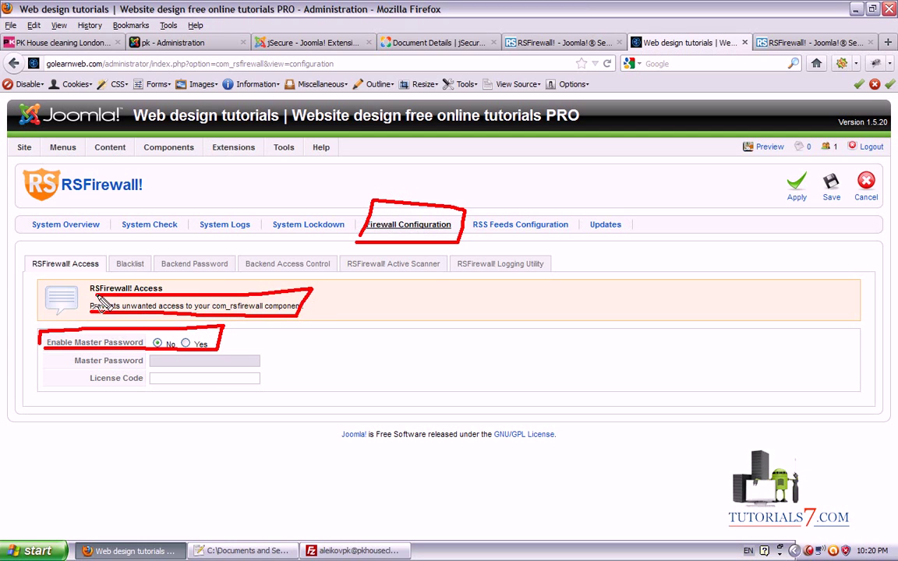
key(Escape)
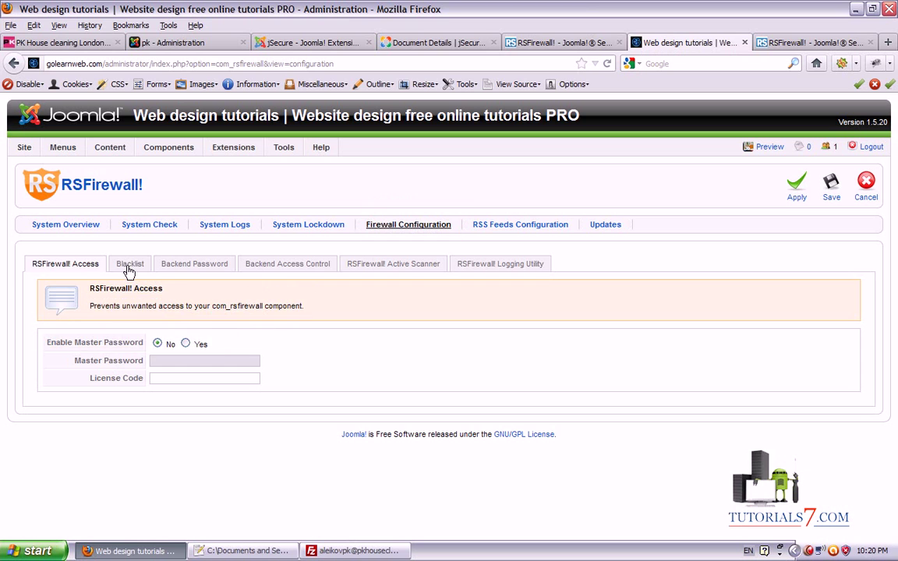
Review the Blacklist and Backend Password settings, pointing an arrow at Enable Additional Backend Password and circling its No option.
click(129, 265)
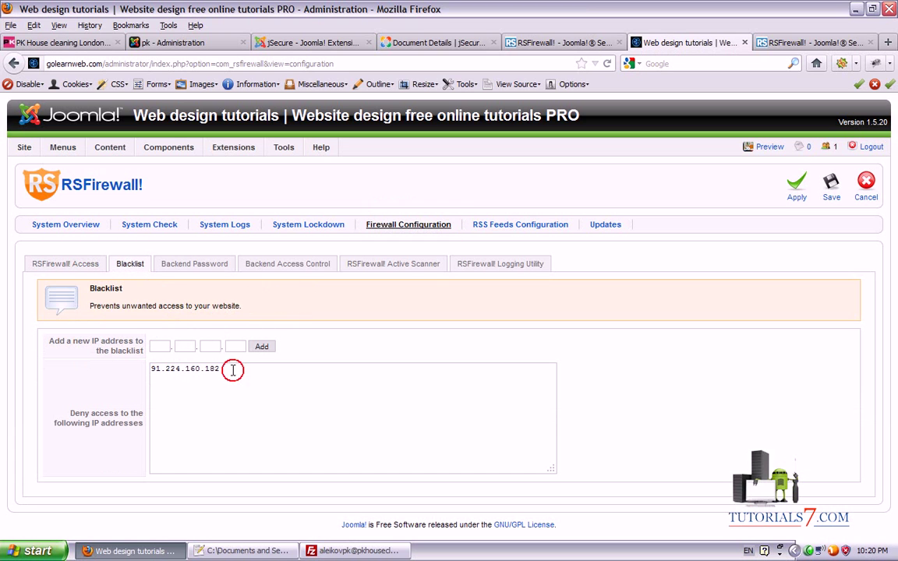
drag(232, 370, 53, 372)
click(175, 266)
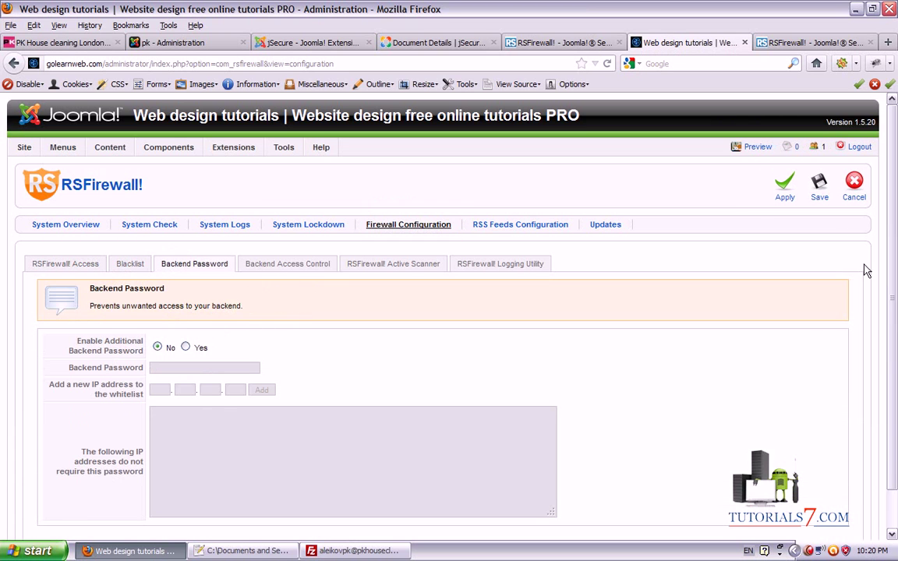
drag(892, 214, 892, 253)
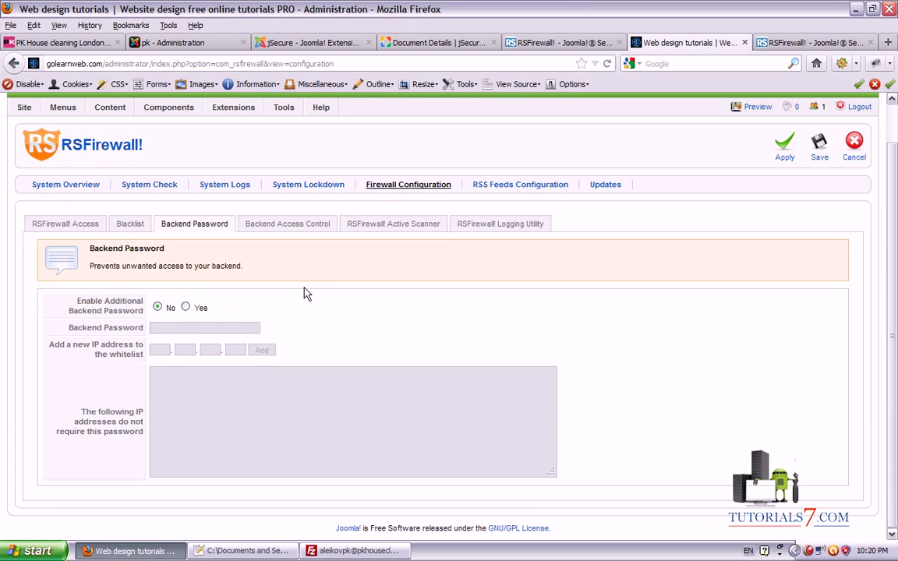
drag(284, 308, 672, 290)
drag(302, 289, 312, 353)
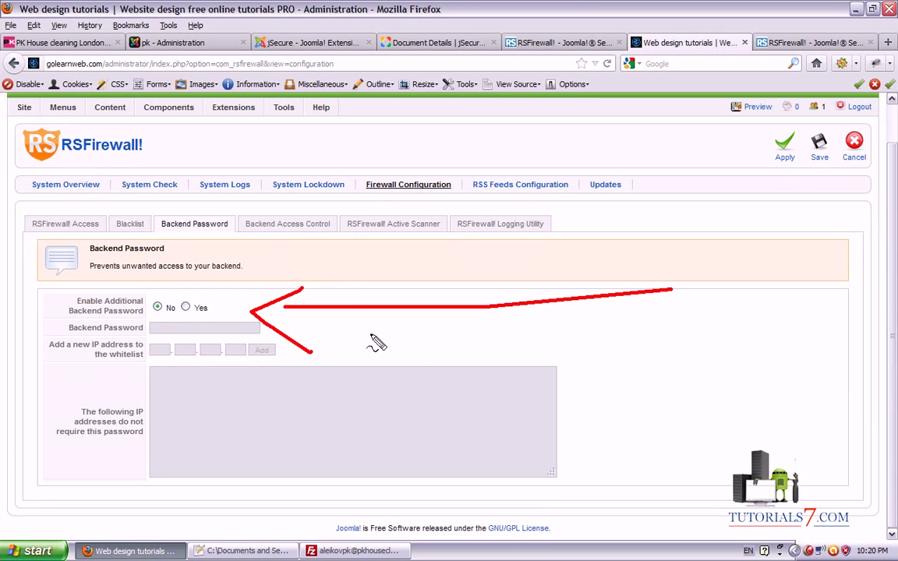
mouse_move(159, 295)
mouse_down()
mouse_move(148, 307)
mouse_move(155, 321)
mouse_move(162, 300)
mouse_up()
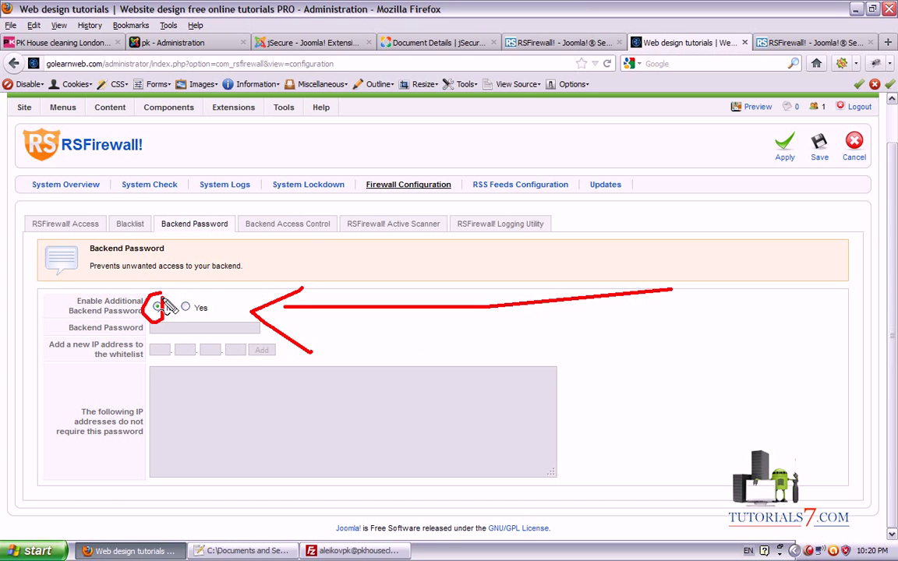
Review Backend Access Control and the RSFirewall! Active Scanner settings, pointing to Enable Active Scanner with a hand-drawn arrow.
click(302, 225)
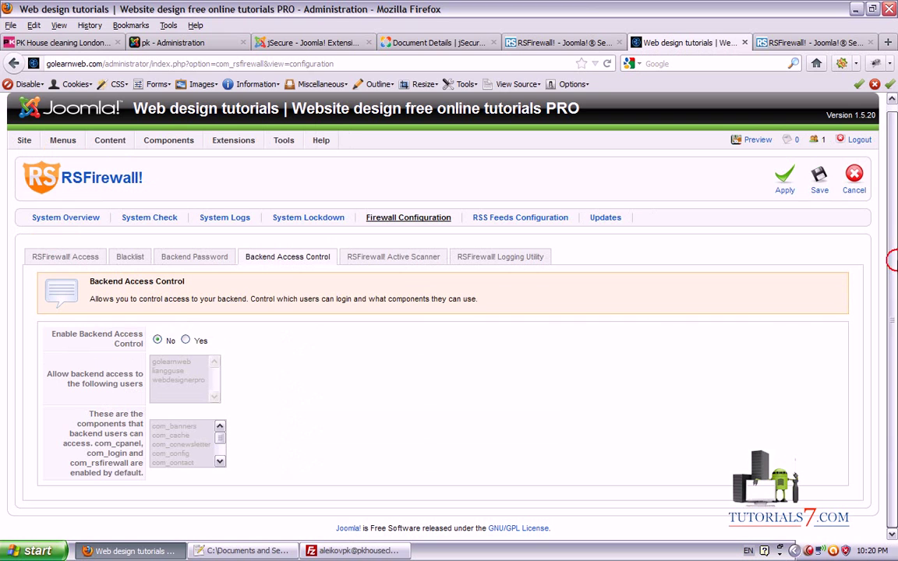
click(384, 263)
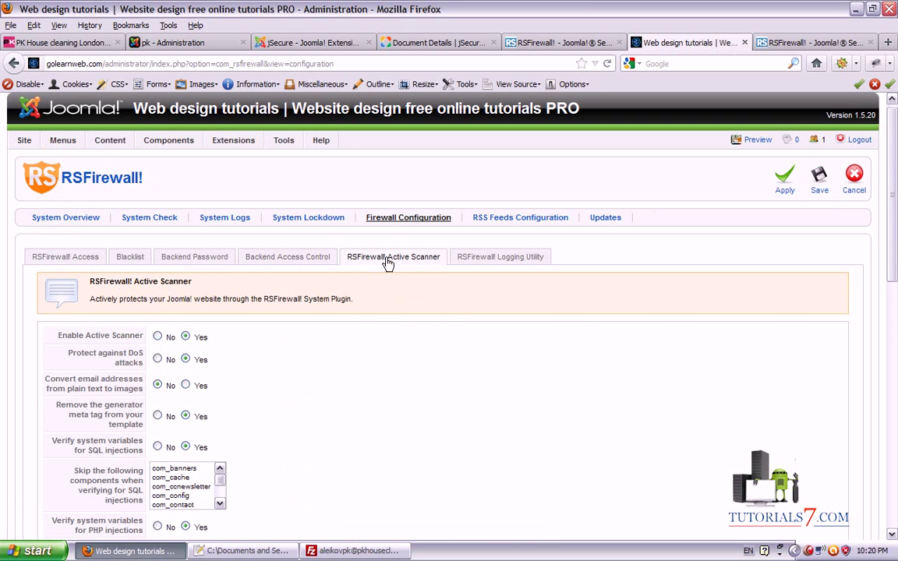
scroll(386, 263, down, 2)
scroll(744, 266, down, 1)
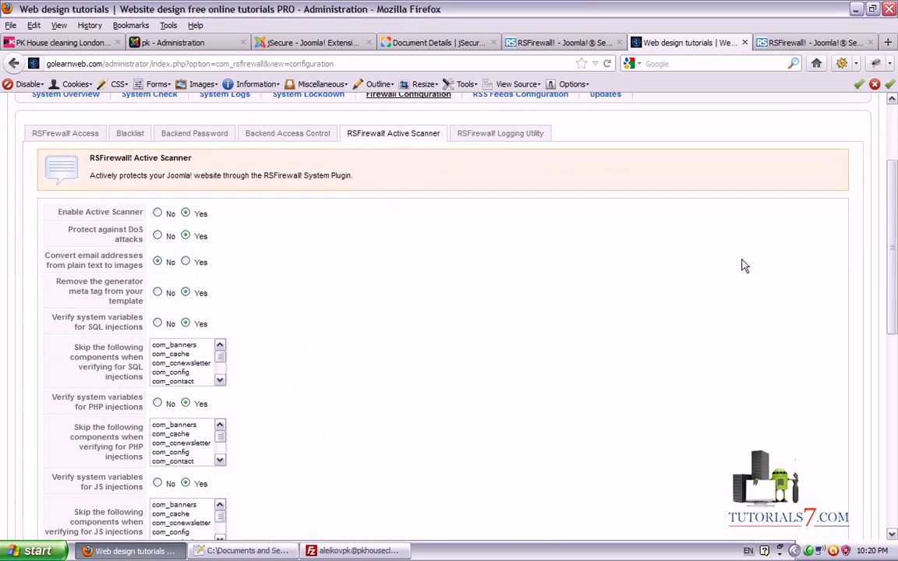
drag(254, 216, 472, 215)
drag(265, 200, 278, 237)
Draw three large exclamation marks beside the Active Scanner settings and circle them with the screen pen.
drag(586, 191, 593, 279)
drag(666, 206, 683, 311)
drag(675, 328, 678, 336)
drag(745, 197, 760, 296)
drag(764, 330, 767, 337)
drag(812, 200, 595, 181)
mouse_move(724, 171)
mouse_down()
mouse_move(778, 381)
mouse_move(838, 206)
mouse_up()
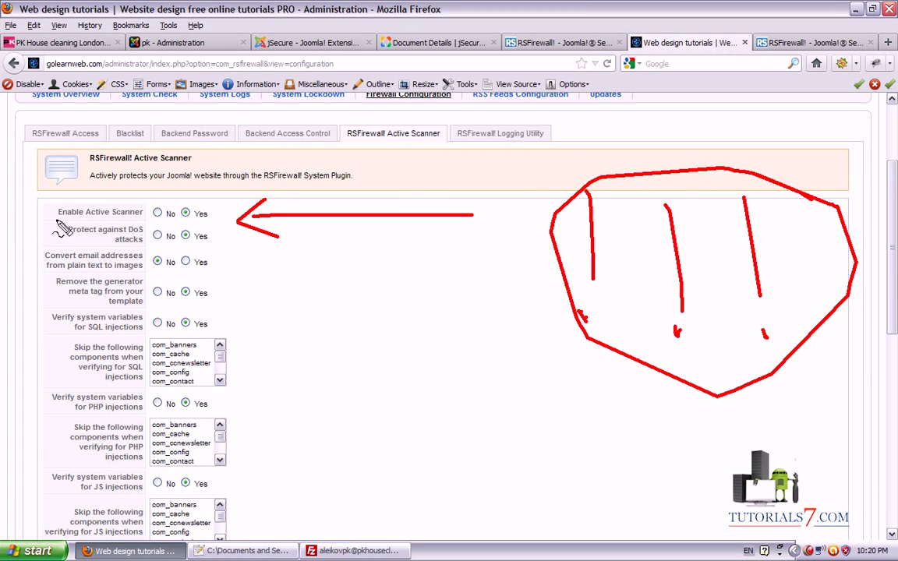
Circle Yes for Enable Active Scanner and Protect against DoS attacks, outline the generator meta tag removal option, and clear the marks.
drag(180, 206, 225, 224)
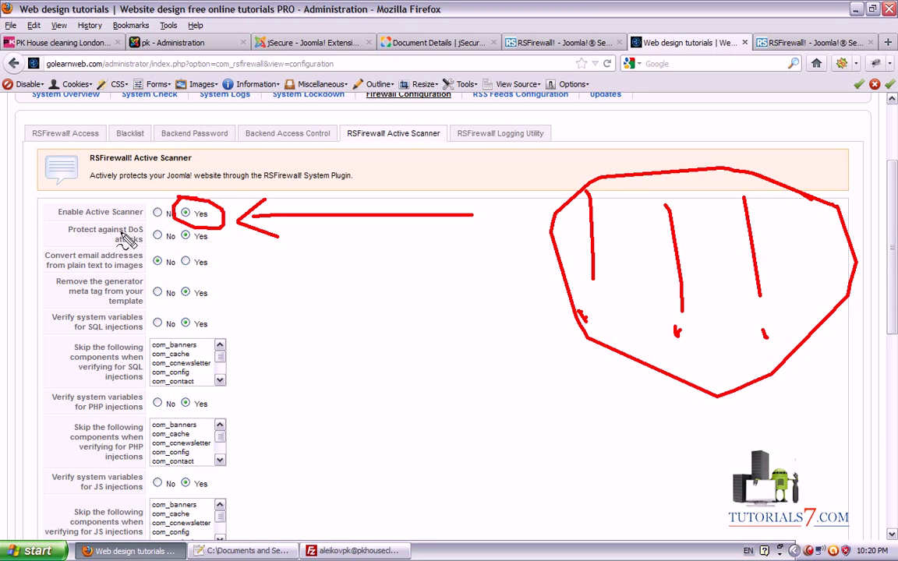
mouse_move(191, 224)
mouse_down()
mouse_move(174, 231)
mouse_move(204, 225)
mouse_up()
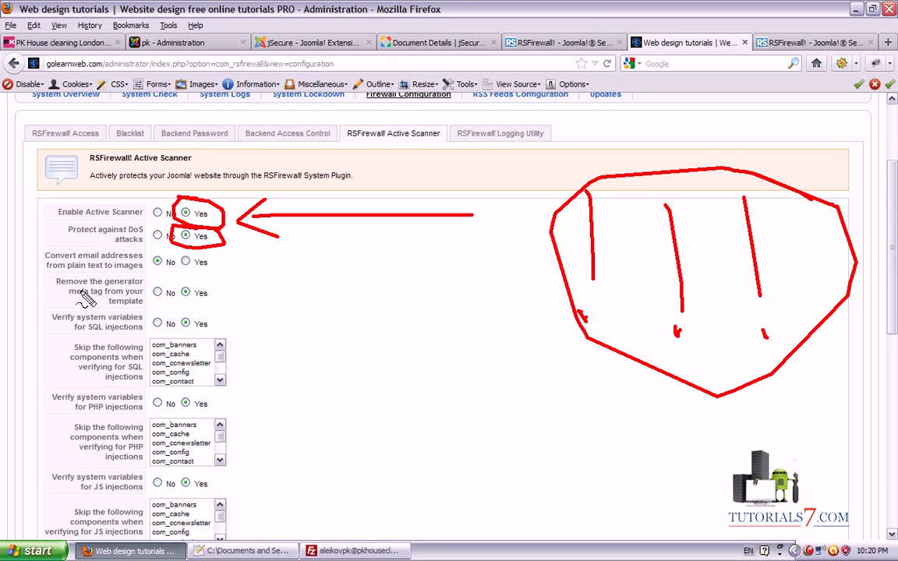
mouse_move(57, 274)
mouse_down()
mouse_move(56, 300)
mouse_move(226, 307)
mouse_move(224, 279)
mouse_move(86, 280)
mouse_up()
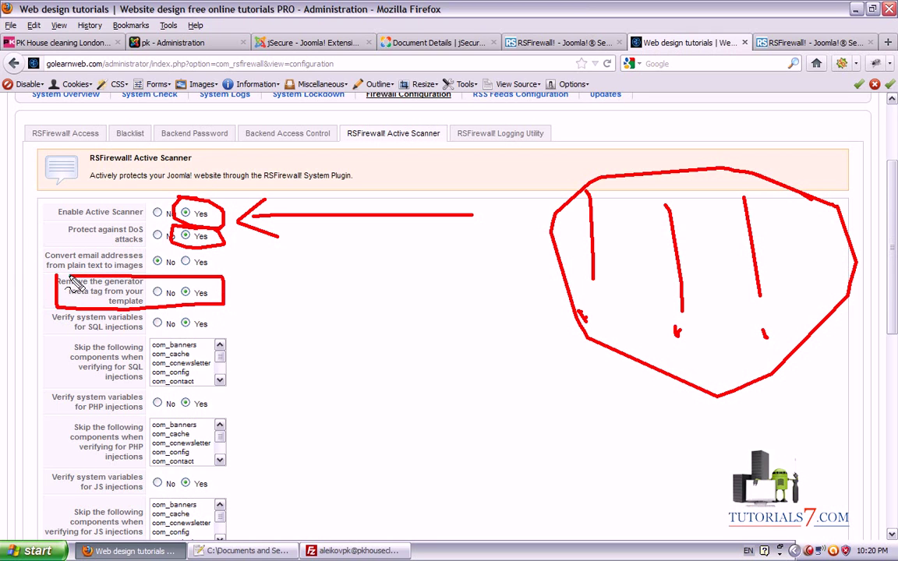
key(Escape)
Outline the SQL injection verification option and point hand-drawn arrows at the PHP and JS injection verification options.
scroll(897, 296, down, 3)
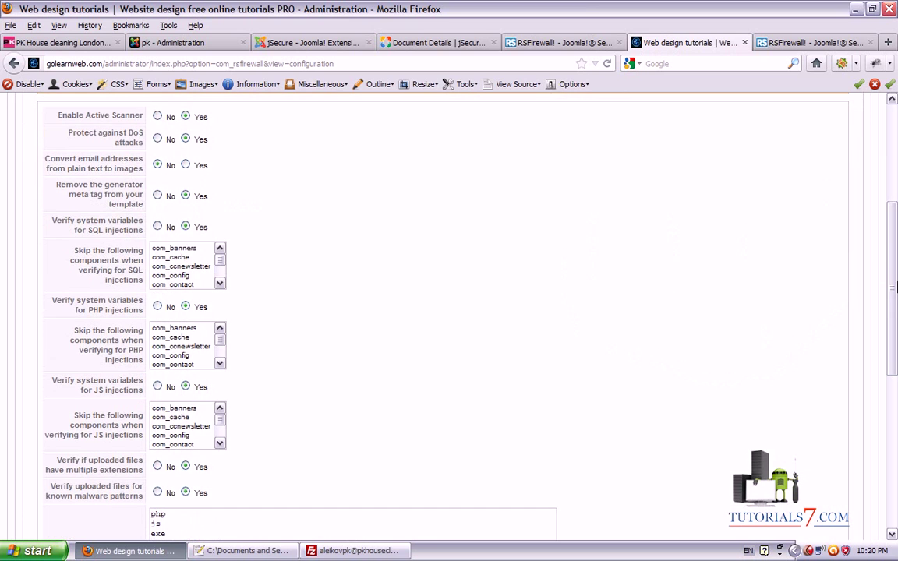
mouse_move(63, 212)
mouse_down()
mouse_move(45, 209)
mouse_move(179, 210)
mouse_move(208, 230)
mouse_move(176, 248)
mouse_move(52, 239)
mouse_move(47, 222)
mouse_up()
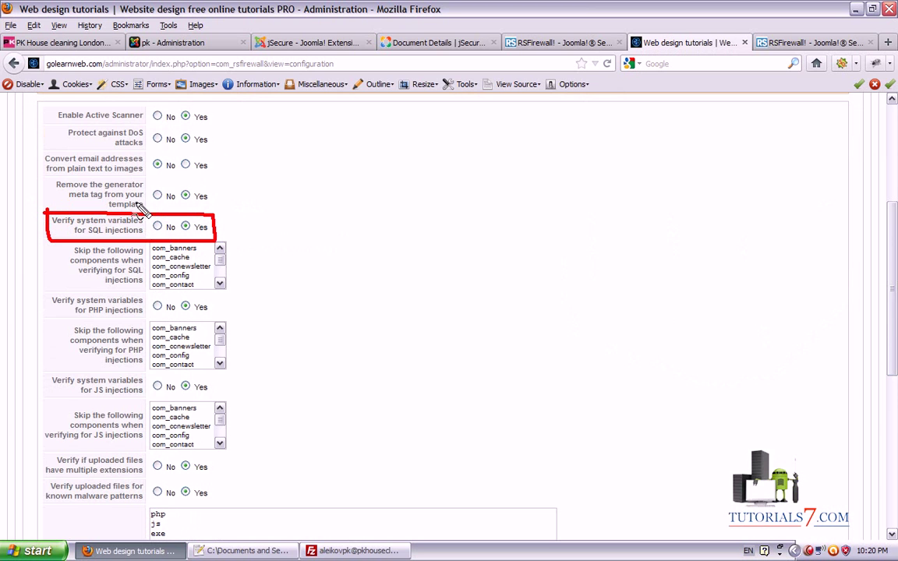
drag(897, 295, 897, 340)
drag(246, 183, 286, 163)
drag(248, 182, 275, 209)
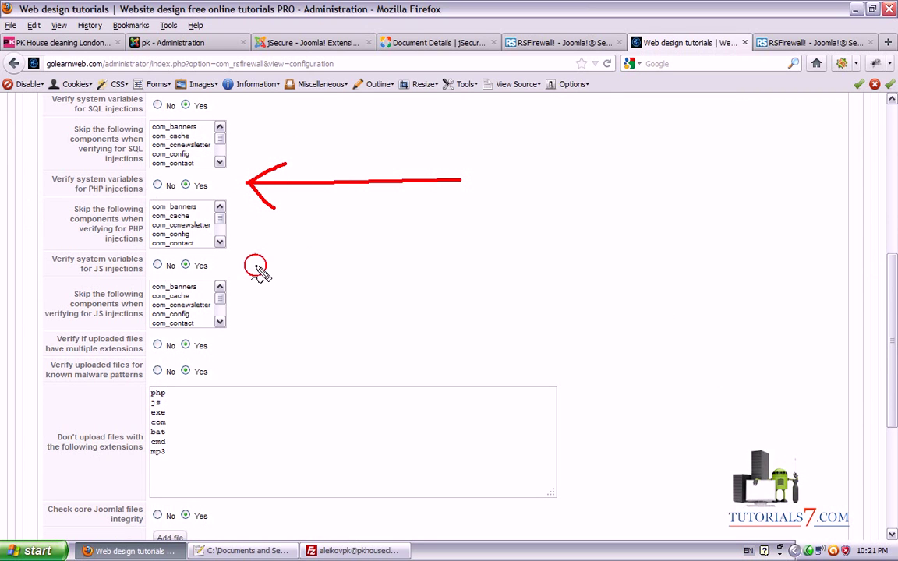
drag(254, 267, 409, 262)
mouse_move(277, 249)
mouse_down()
mouse_move(253, 265)
mouse_move(279, 296)
mouse_up()
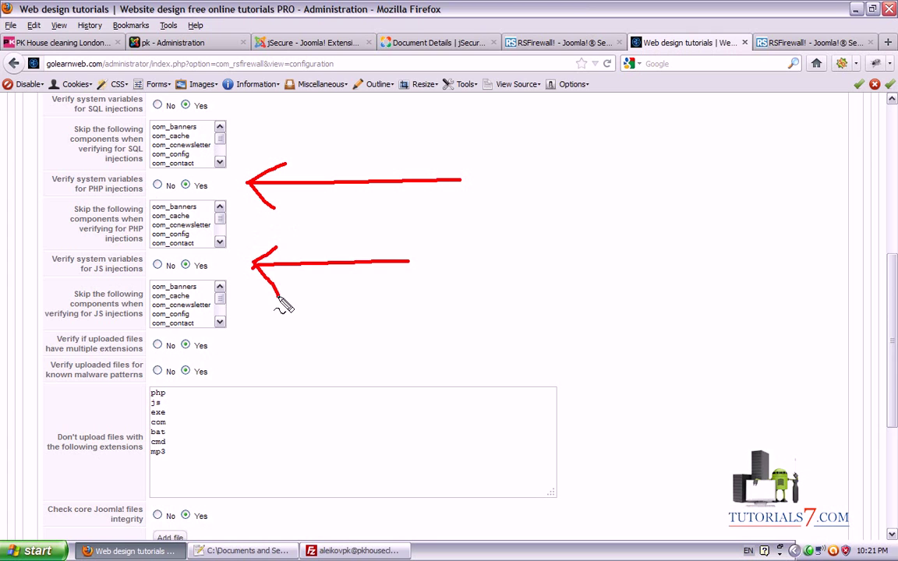
Mark the uploaded-file checks for multiple extensions and known malware patterns with arrows, and outline the malware patterns label.
drag(236, 356, 417, 338)
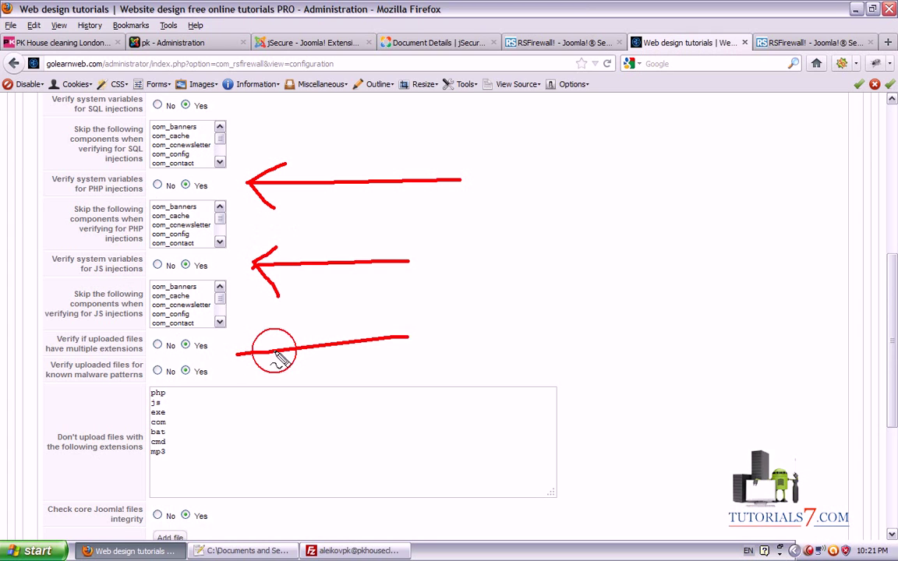
mouse_move(260, 340)
mouse_down()
mouse_move(236, 355)
mouse_move(269, 373)
mouse_up()
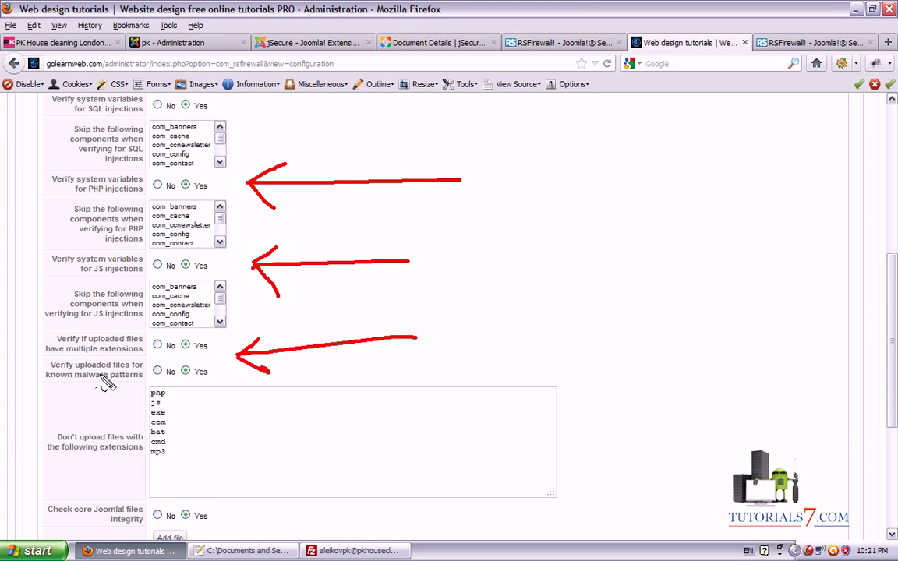
drag(138, 499, 117, 386)
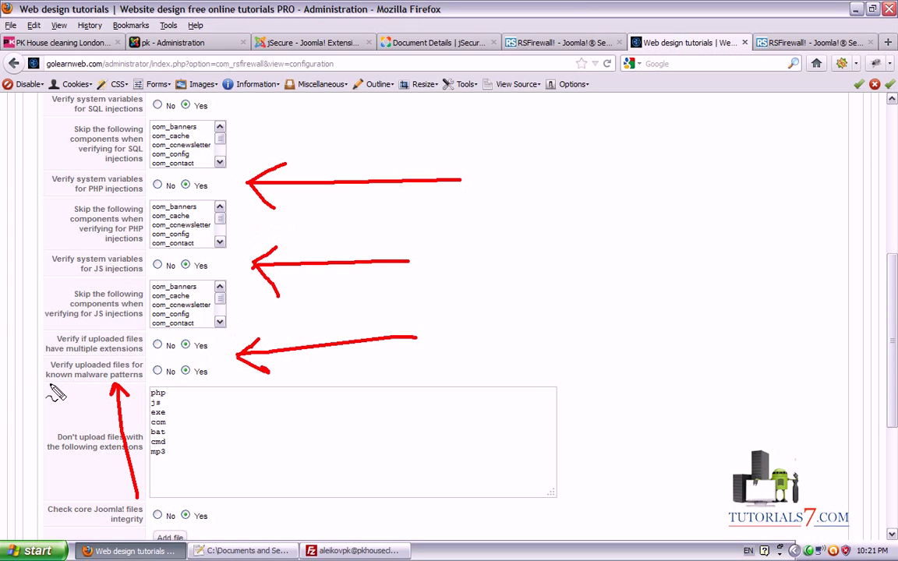
mouse_move(45, 382)
mouse_down()
mouse_move(150, 382)
mouse_move(151, 353)
mouse_move(46, 356)
mouse_move(41, 383)
mouse_up()
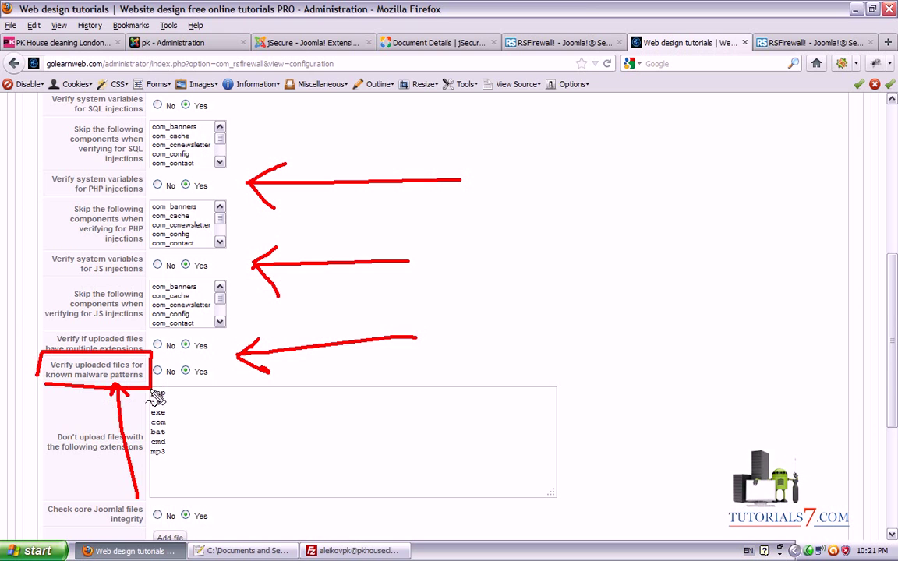
Review the remaining Active Scanner options, open the RSFirewall! Logging Utility settings, and outline the notification e-mail address with an arrow pointing to it.
drag(894, 347, 894, 445)
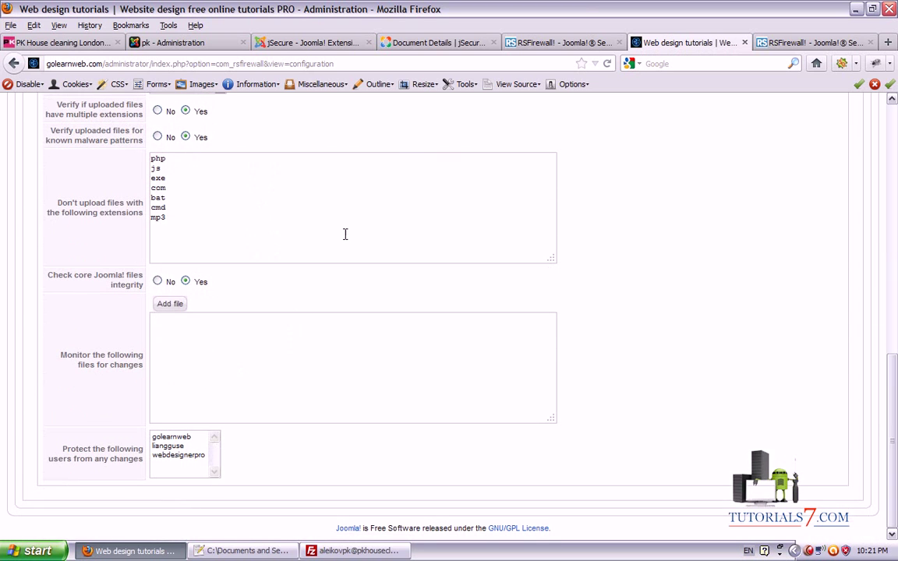
scroll(805, 392, up, 15)
click(510, 266)
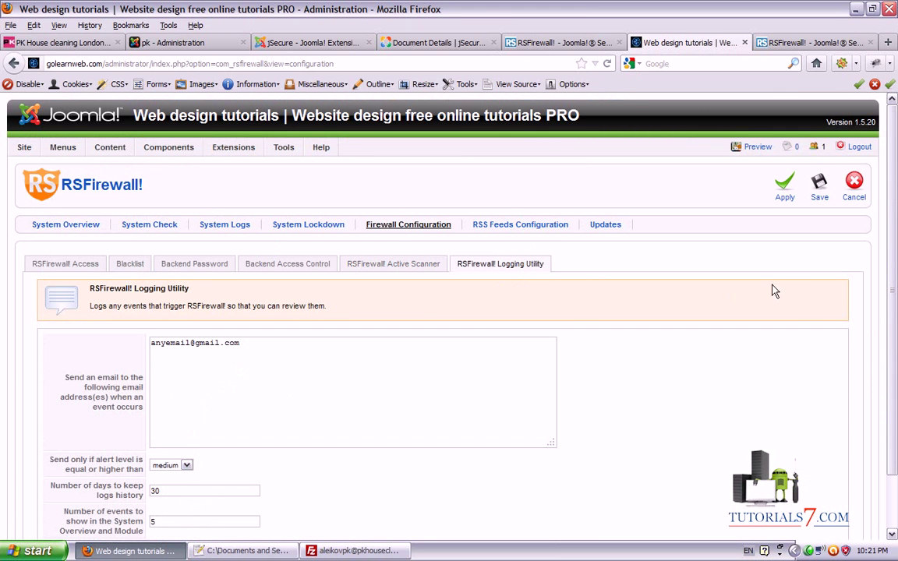
click(892, 225)
drag(893, 224, 893, 298)
key(ctrl+shift+d)
mouse_move(389, 466)
mouse_down()
mouse_move(318, 357)
mouse_move(249, 301)
mouse_move(249, 315)
mouse_up()
drag(288, 301, 251, 297)
mouse_move(147, 297)
mouse_down()
mouse_move(249, 303)
mouse_move(251, 275)
mouse_move(133, 282)
mouse_move(136, 296)
mouse_up()
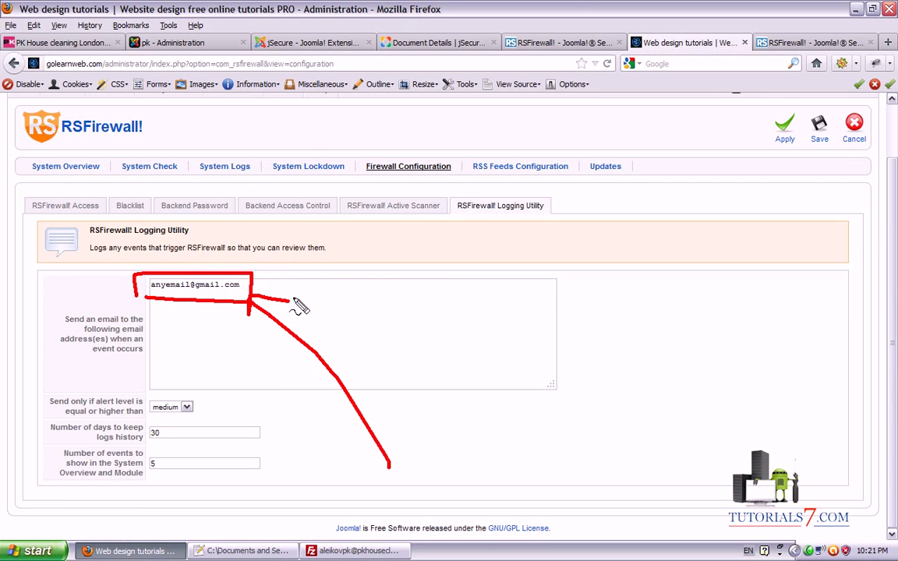
drag(389, 467, 466, 465)
Outline the RSFirewall! Logging Utility heading and the minimum alert level option, and clear the marks.
mouse_move(86, 215)
mouse_down()
mouse_move(183, 242)
mouse_move(201, 226)
mouse_move(84, 213)
mouse_up()
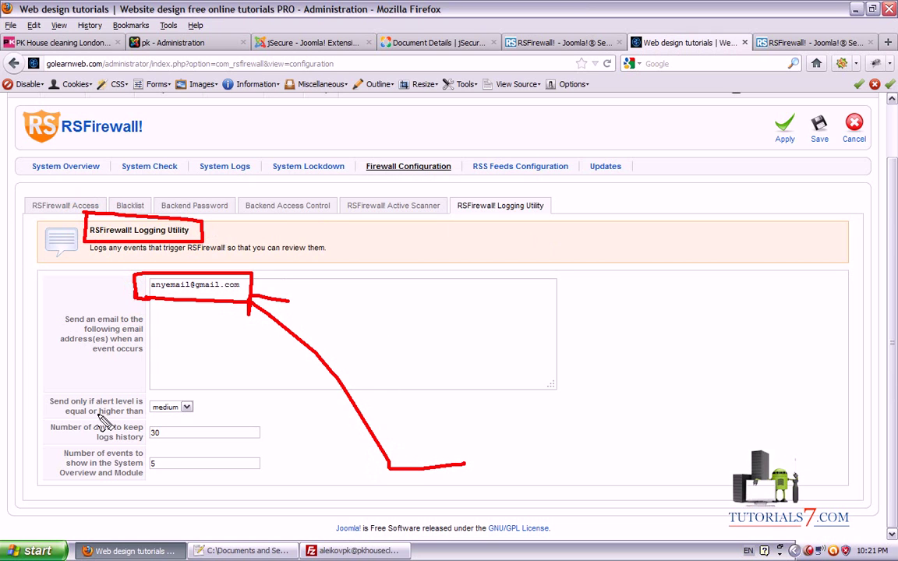
mouse_move(44, 392)
mouse_down()
mouse_move(41, 417)
mouse_move(232, 417)
mouse_move(78, 384)
mouse_move(49, 386)
mouse_move(48, 400)
mouse_up()
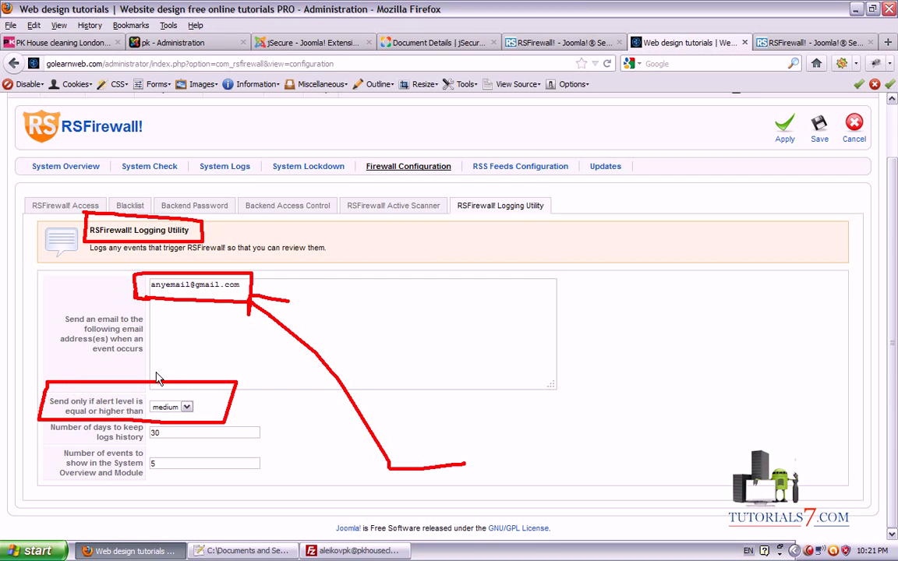
key(Escape)
Mark the low and medium alert levels with the screen pen, clear the marks, and set the minimum alert level for e-mails to medium.
click(186, 407)
mouse_move(160, 439)
mouse_down()
mouse_move(156, 433)
mouse_move(187, 428)
mouse_move(148, 423)
mouse_move(374, 397)
mouse_up()
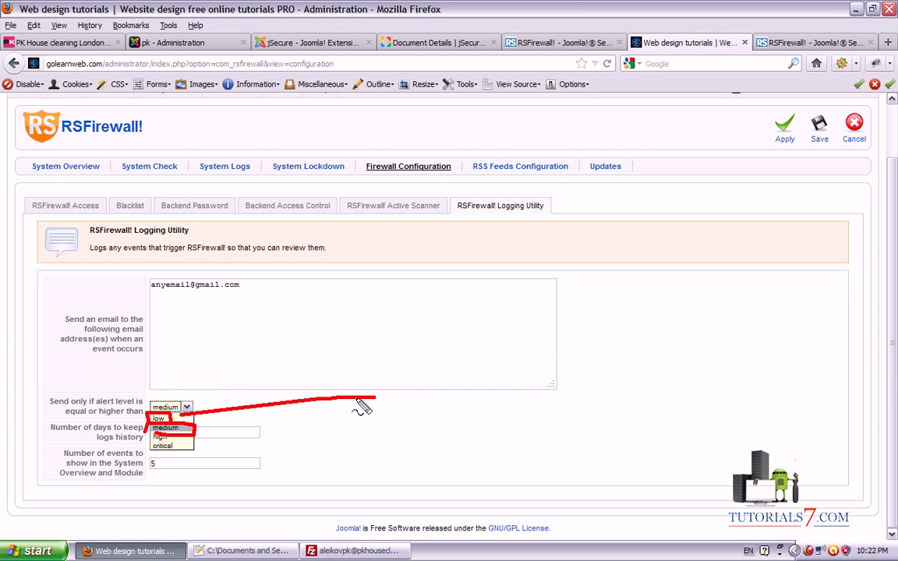
mouse_move(174, 412)
mouse_down()
mouse_move(195, 399)
mouse_move(201, 426)
mouse_up()
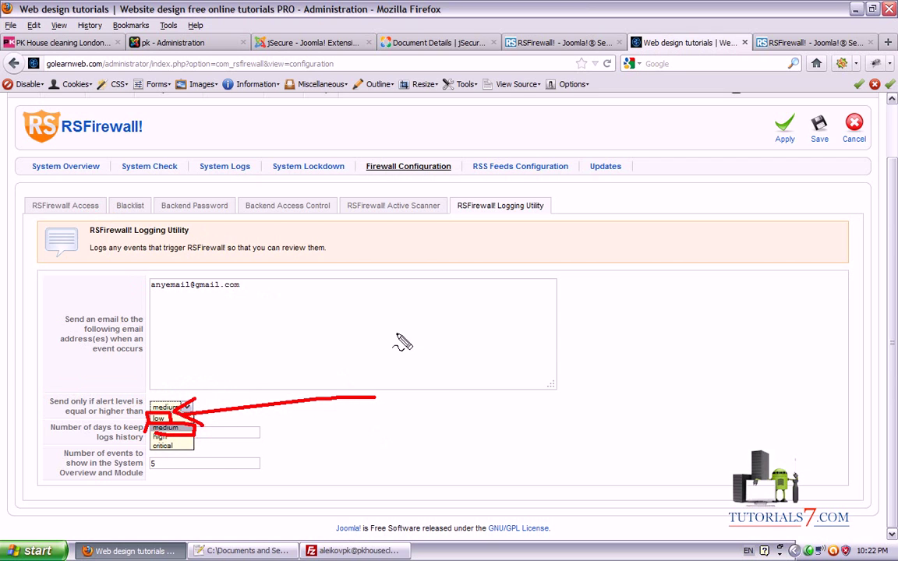
key(Escape)
click(184, 407)
click(173, 428)
click(341, 415)
Look through the RSS Feeds Configuration and Updates pages, and return to the RSFirewall! System Overview to review it.
click(521, 166)
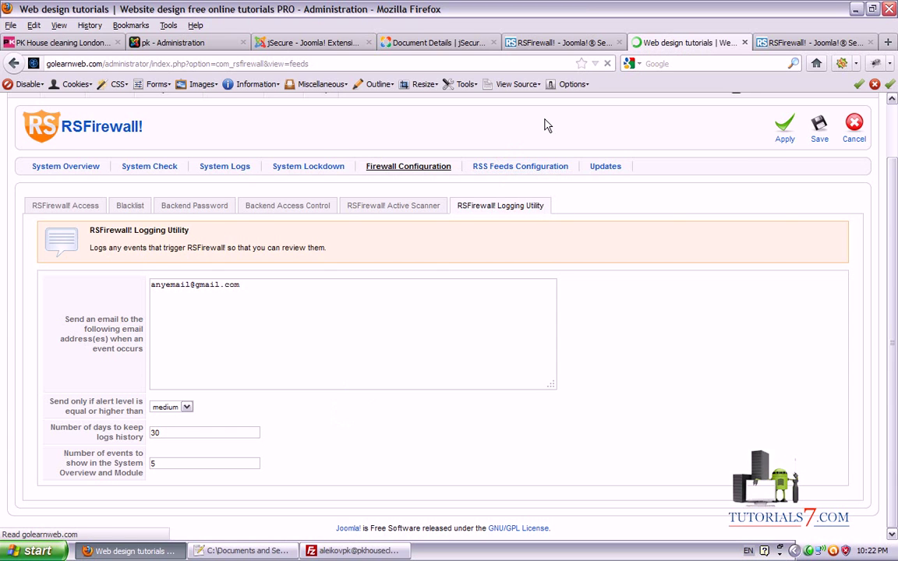
click(612, 227)
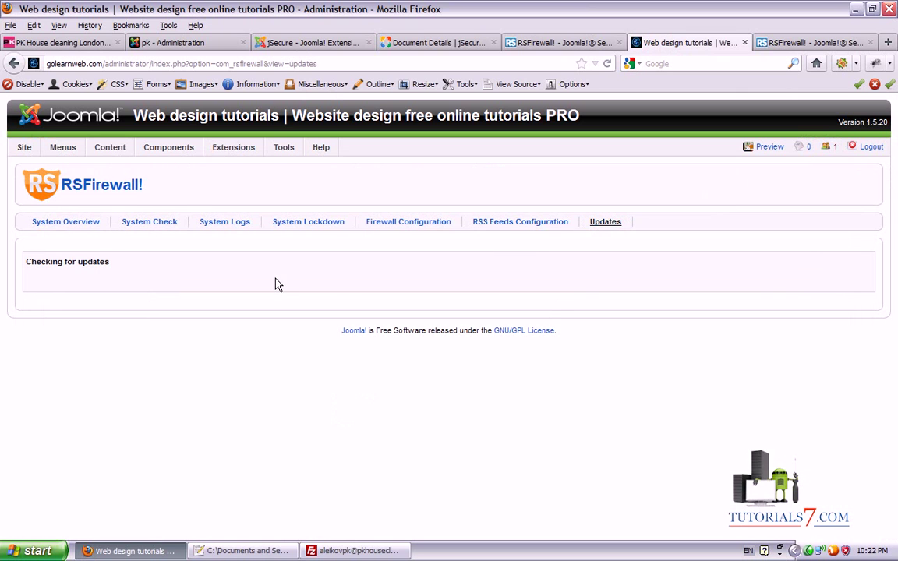
click(62, 223)
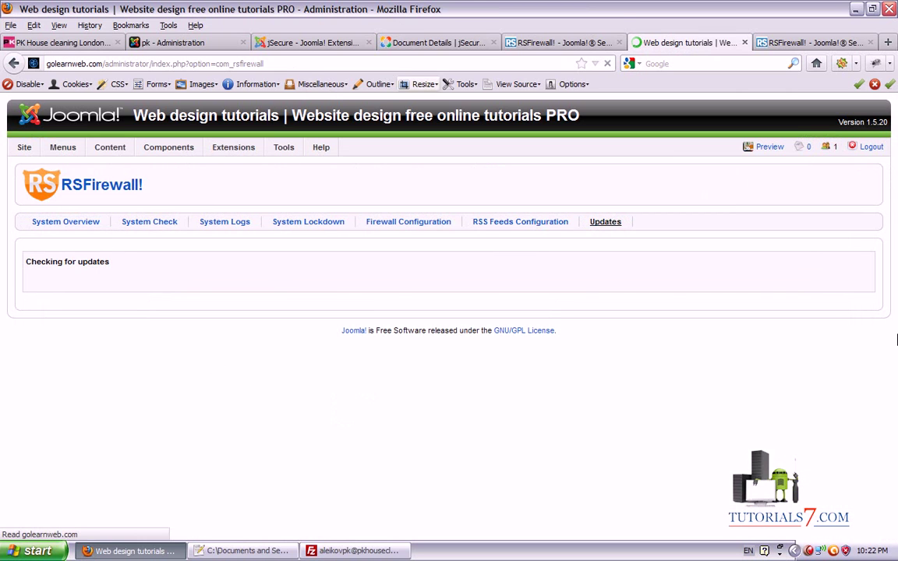
drag(893, 140, 895, 228)
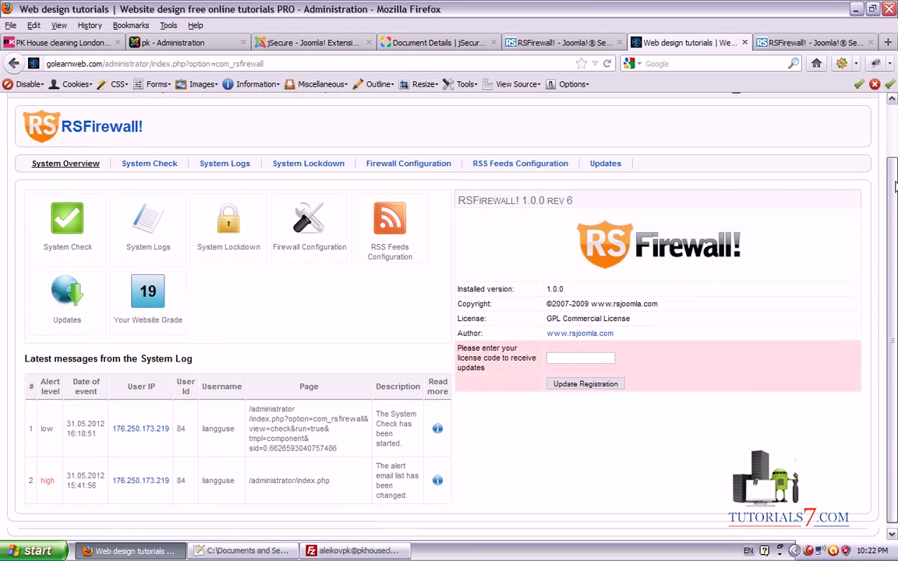
drag(895, 263, 896, 109)
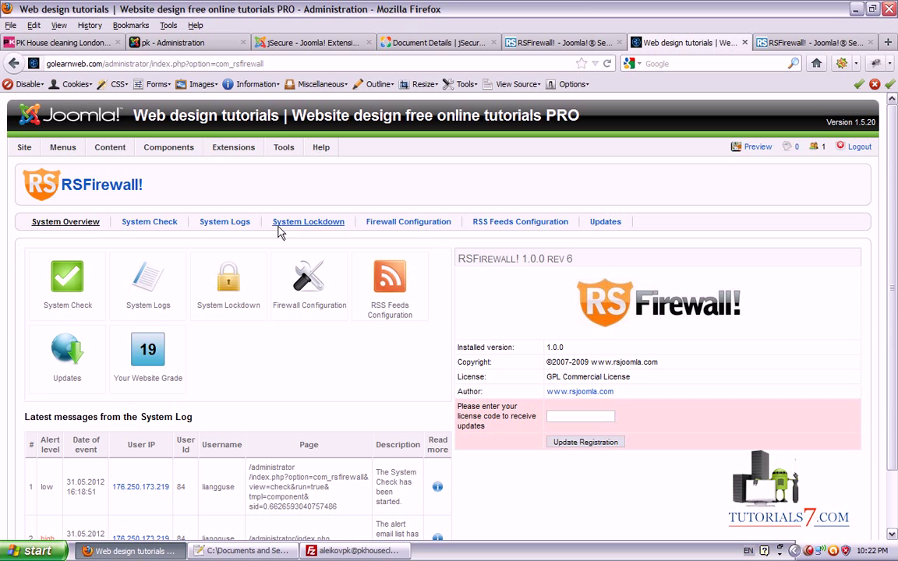
scroll(449, 312, down, 2)
scroll(449, 311, up, 2)
Switch to the RSFirewall! product page on rsjoomla.com and mark the 50% Facebook discount banner with the screen pen.
click(807, 42)
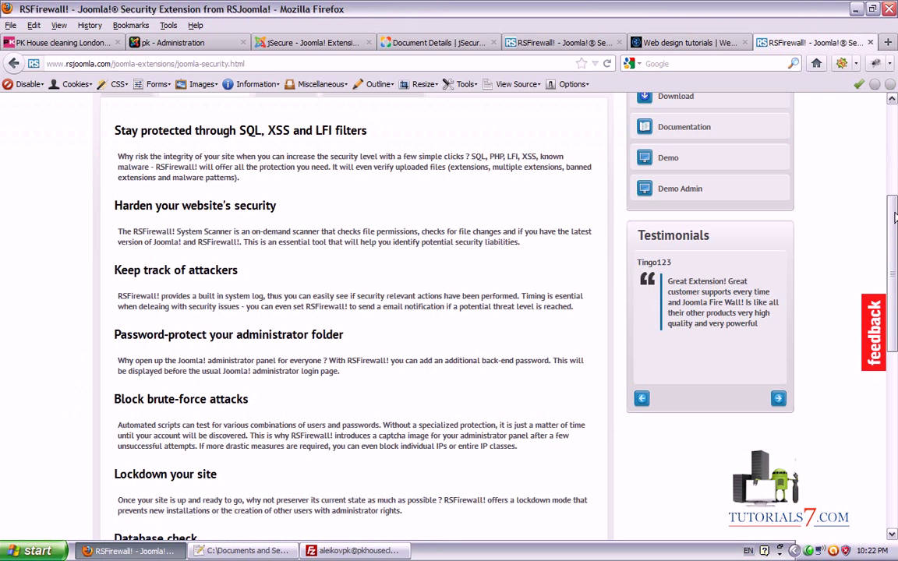
mouse_move(893, 217)
mouse_down()
mouse_move(892, 152)
mouse_move(896, 215)
mouse_up()
click(127, 240)
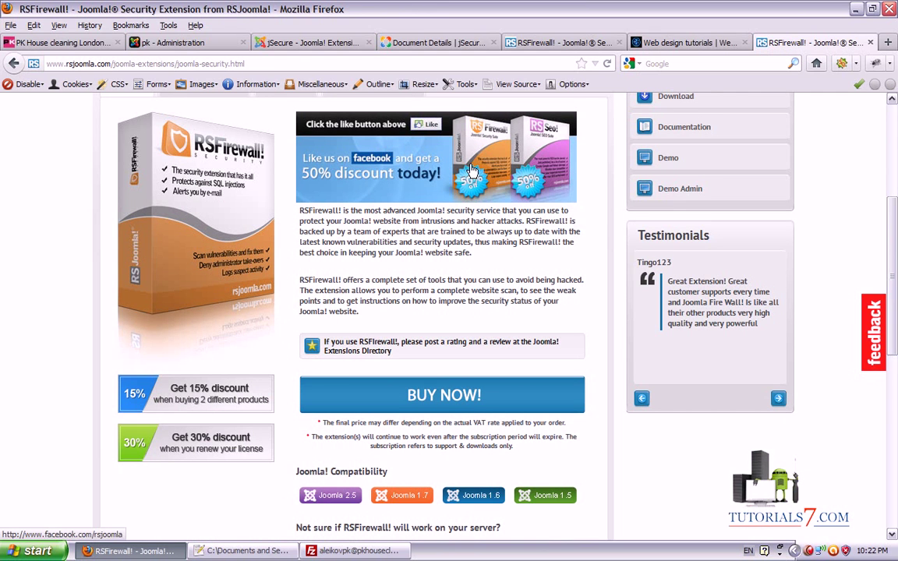
mouse_move(99, 448)
mouse_down()
mouse_move(279, 219)
mouse_move(546, 204)
mouse_move(503, 120)
mouse_move(269, 123)
mouse_move(287, 196)
mouse_move(298, 188)
mouse_move(436, 190)
mouse_move(390, 154)
mouse_move(300, 160)
mouse_move(298, 171)
mouse_up()
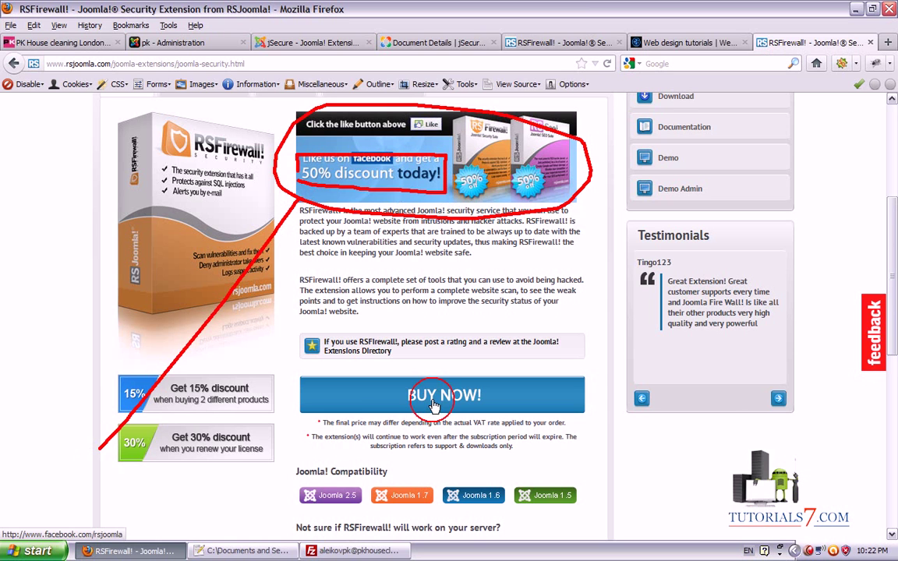
Display the RSFirewall! subscription prices, circle the 49€ single site subscription price with the screen pen, and clear the marks.
click(433, 405)
key(ctrl+shift+d)
mouse_move(542, 279)
mouse_down()
mouse_move(527, 269)
mouse_move(482, 279)
mouse_move(514, 302)
mouse_move(553, 289)
mouse_up()
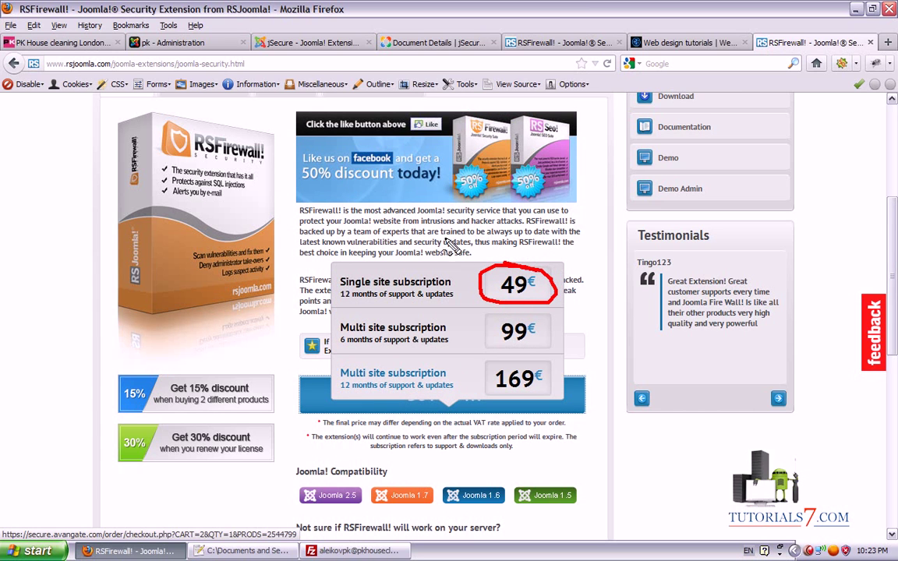
mouse_move(659, 447)
mouse_down()
mouse_move(675, 521)
mouse_move(760, 510)
mouse_up()
mouse_move(822, 441)
mouse_down()
mouse_move(775, 446)
mouse_move(797, 494)
mouse_up()
mouse_move(674, 360)
mouse_down()
mouse_move(701, 402)
mouse_move(727, 399)
mouse_up()
mouse_move(754, 341)
mouse_down()
mouse_move(760, 370)
mouse_move(705, 449)
mouse_move(791, 375)
mouse_up()
mouse_move(783, 320)
mouse_down()
mouse_move(647, 325)
mouse_move(836, 481)
mouse_move(665, 305)
mouse_up()
key(Escape)
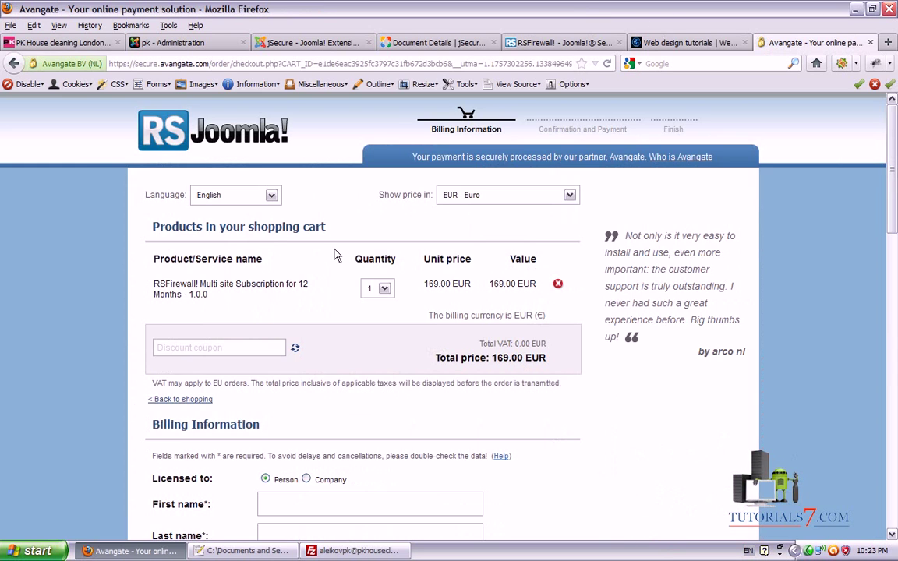
Close the Avangate checkout page and switch to the Notepad++ checklist to review its five Joomla security items.
click(870, 43)
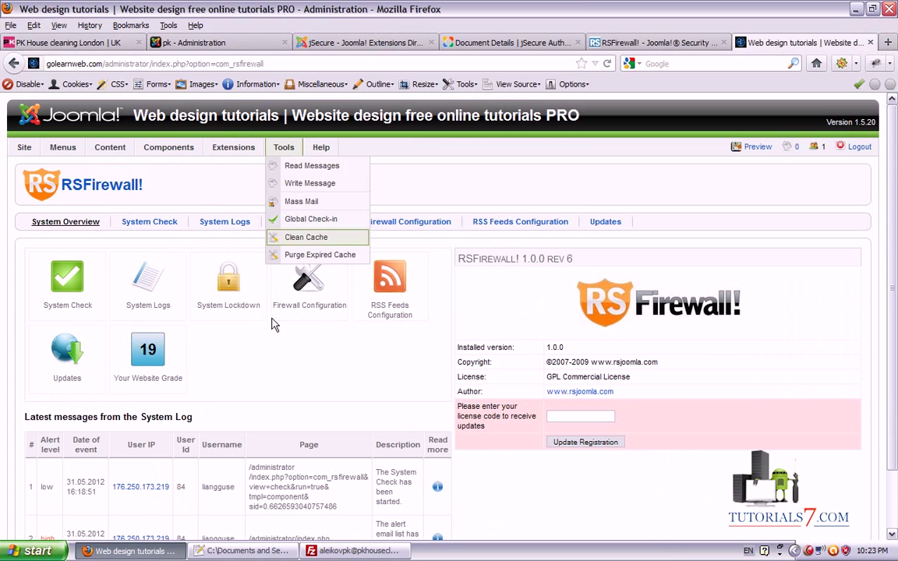
click(234, 550)
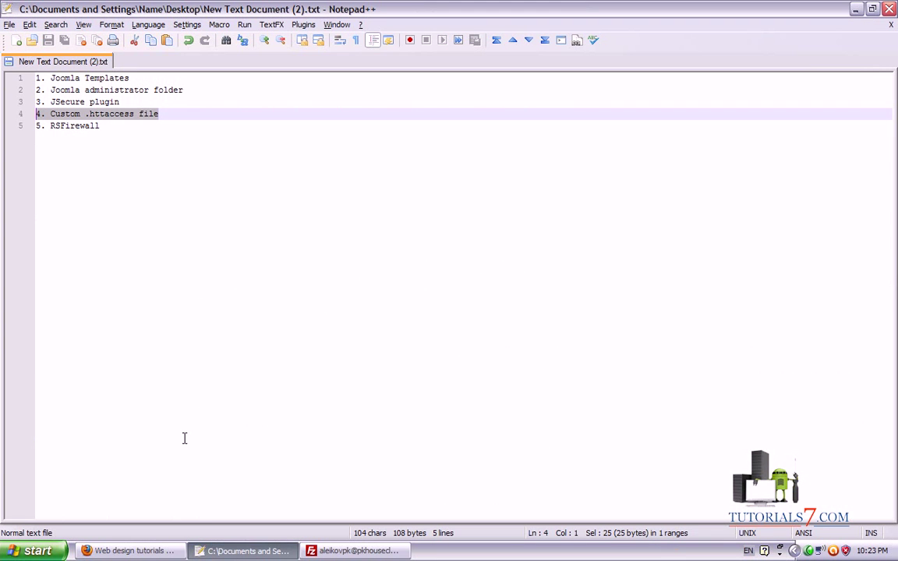
mouse_move(186, 494)
mouse_down()
mouse_move(135, 138)
mouse_move(156, 159)
mouse_up()
mouse_move(134, 135)
mouse_down()
mouse_move(123, 161)
mouse_move(137, 141)
mouse_move(132, 161)
mouse_up()
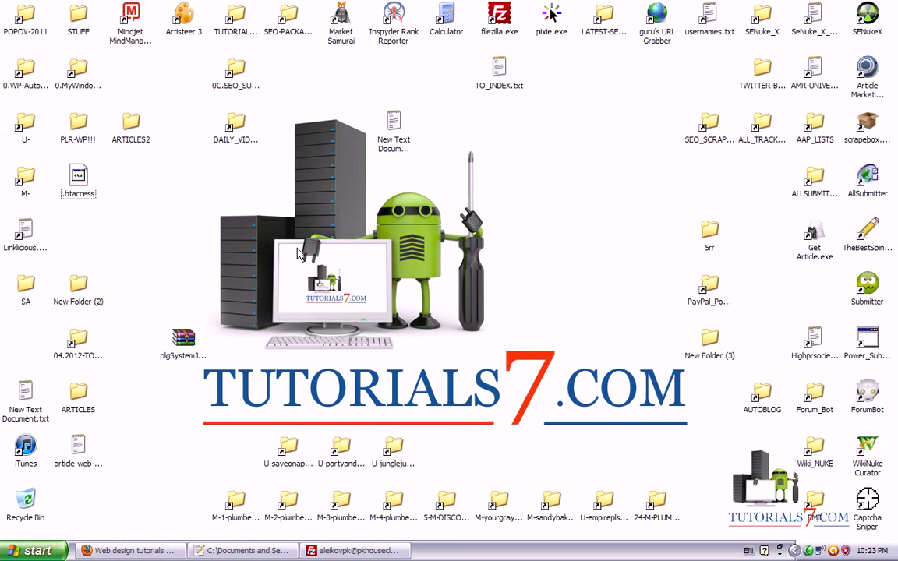
drag(309, 251, 135, 405)
drag(431, 209, 179, 399)
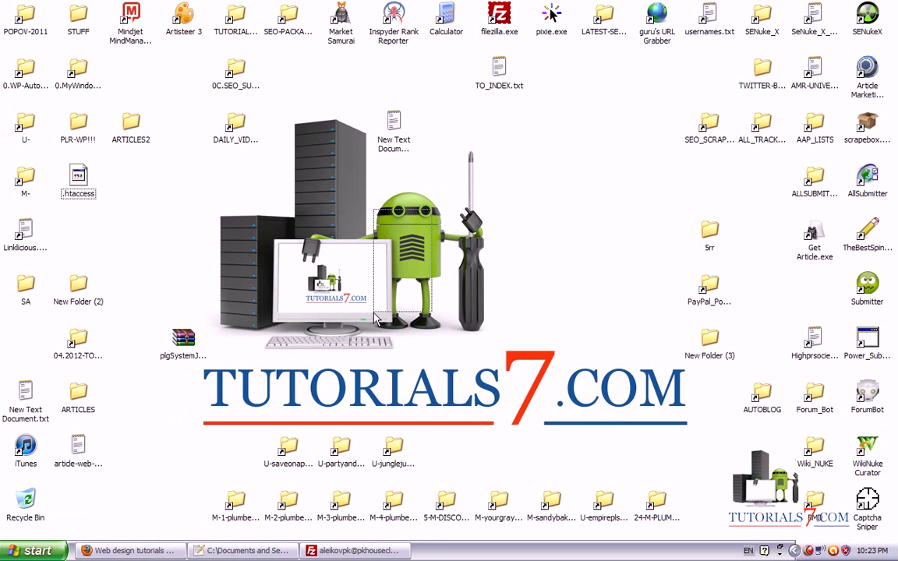